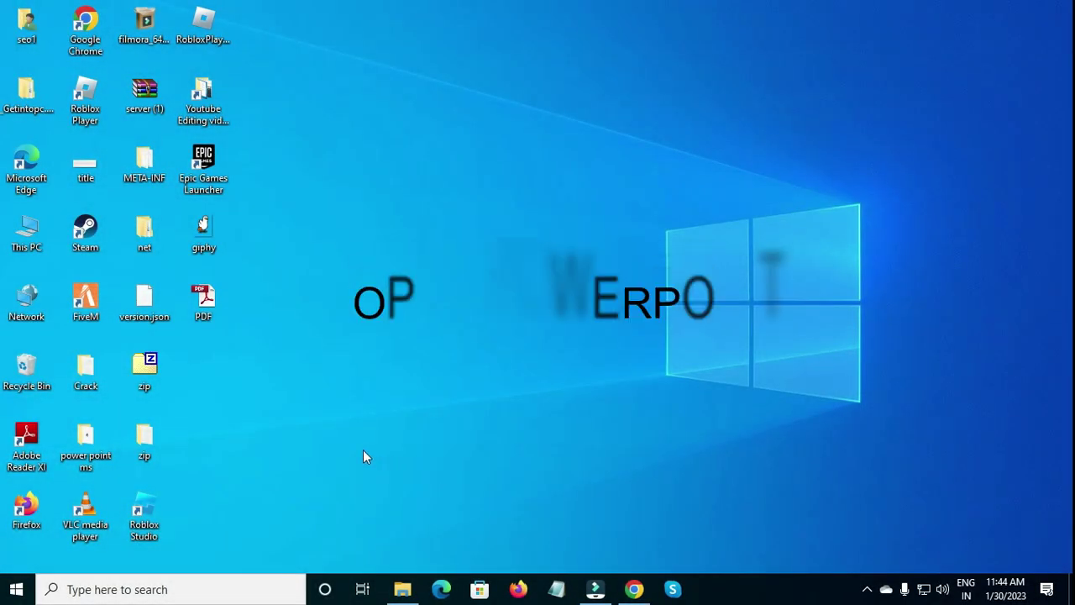
- Search Windows for 'powerpoint' and launch PowerPoint
left_click(249, 590)
type("pow")
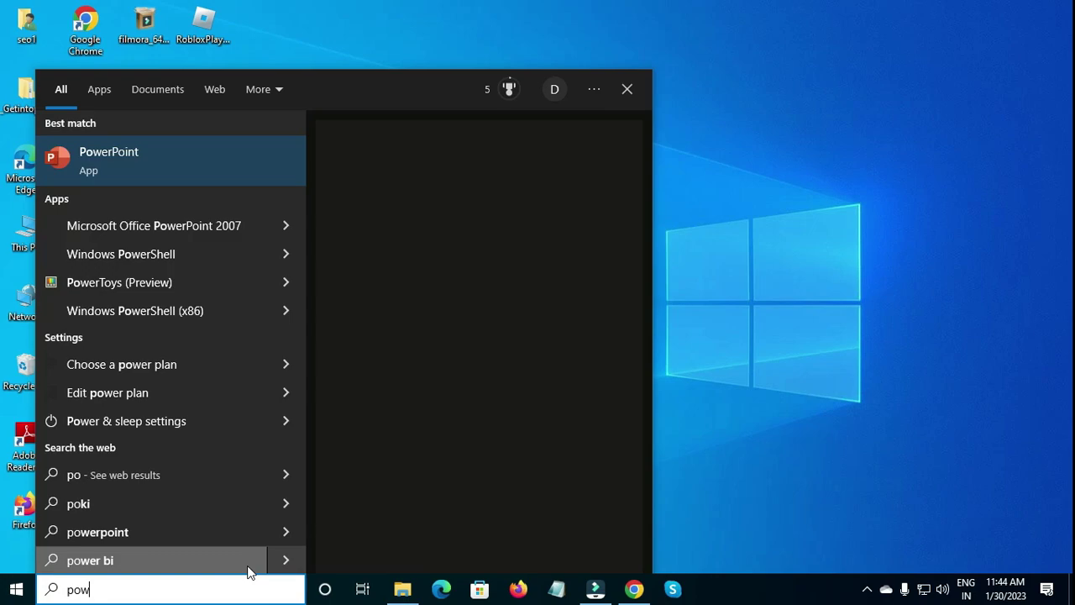
type("er")
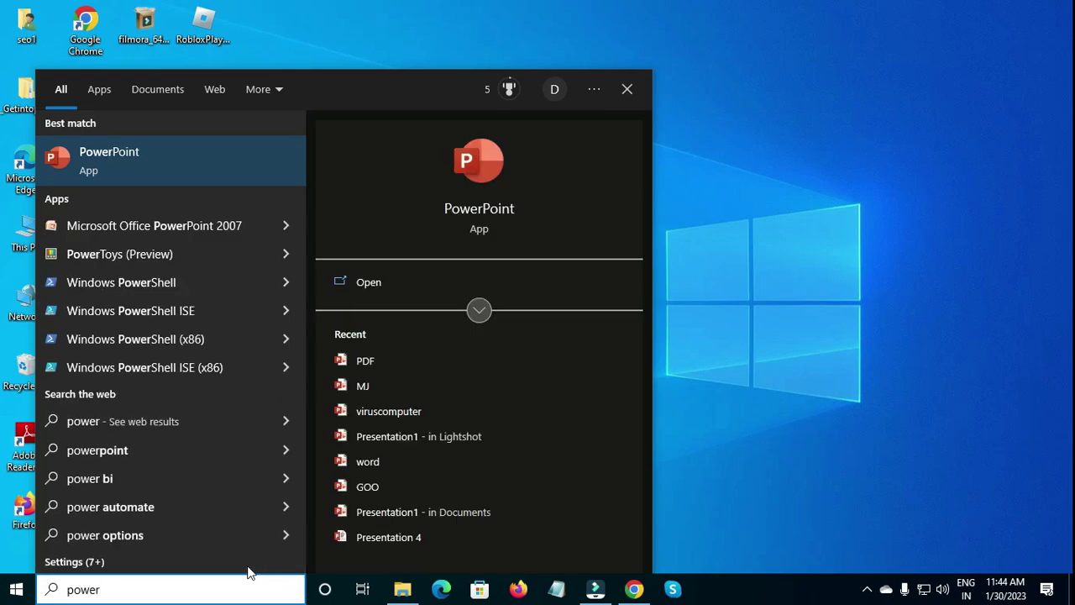
type("point")
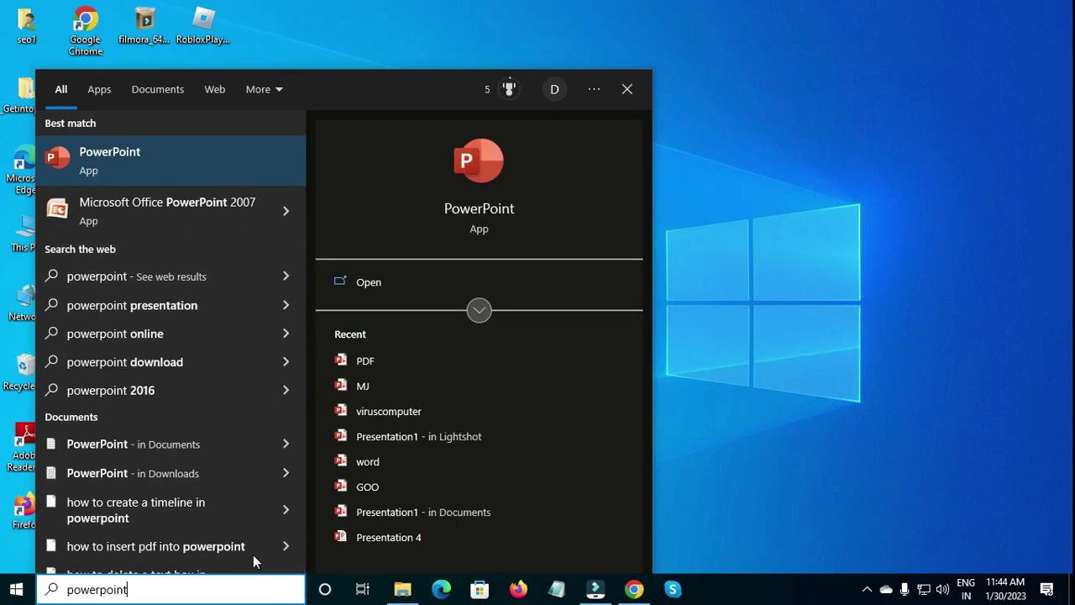
left_click(99, 161)
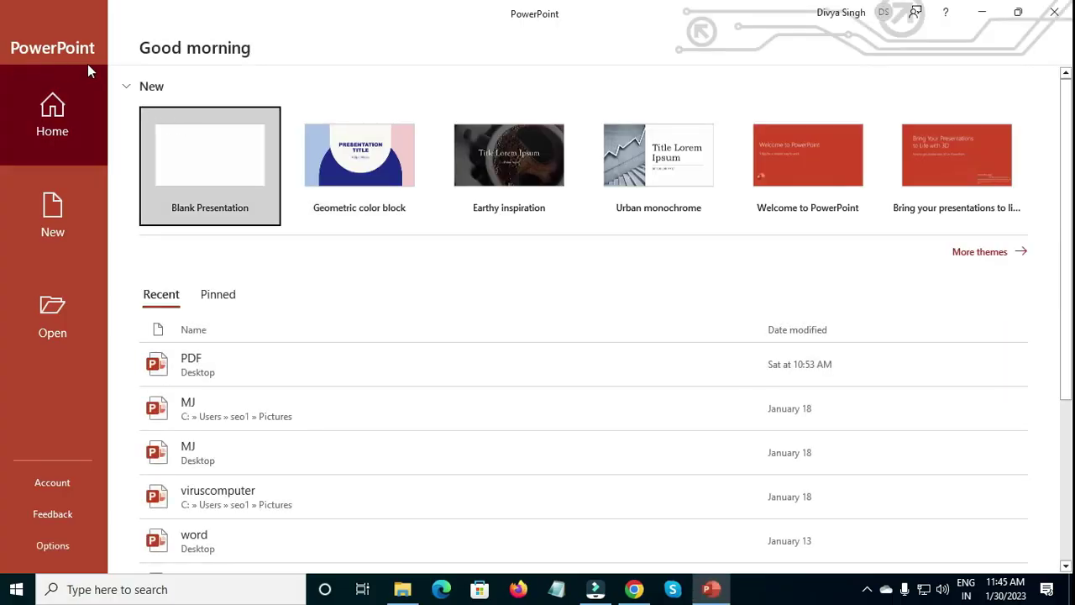
- Create a blank presentation and type 'Hy friends' as the slide title
left_click(224, 172)
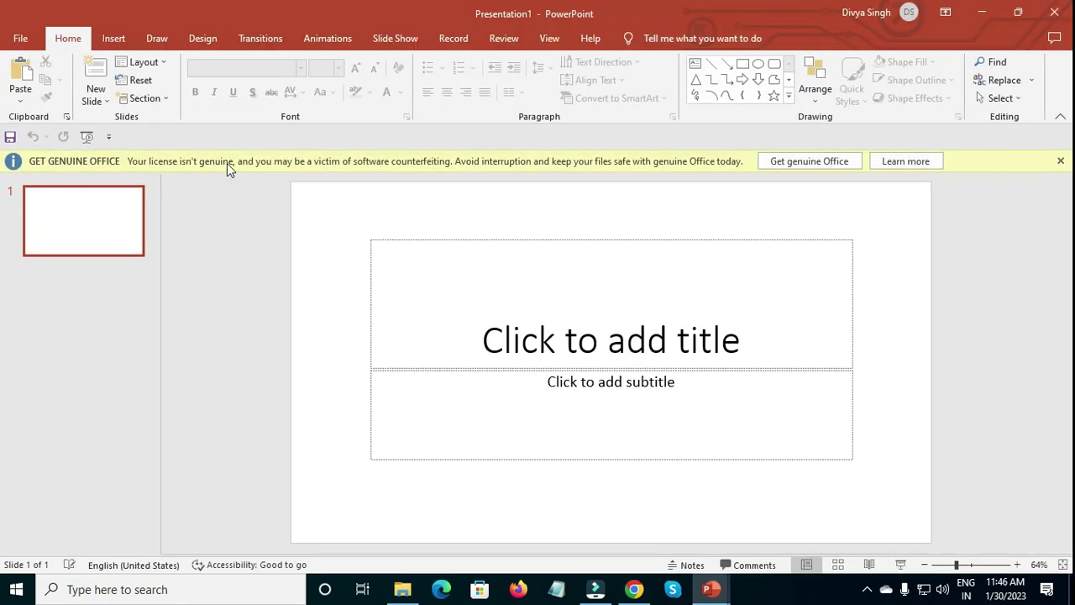
left_click(103, 206)
left_click(402, 441)
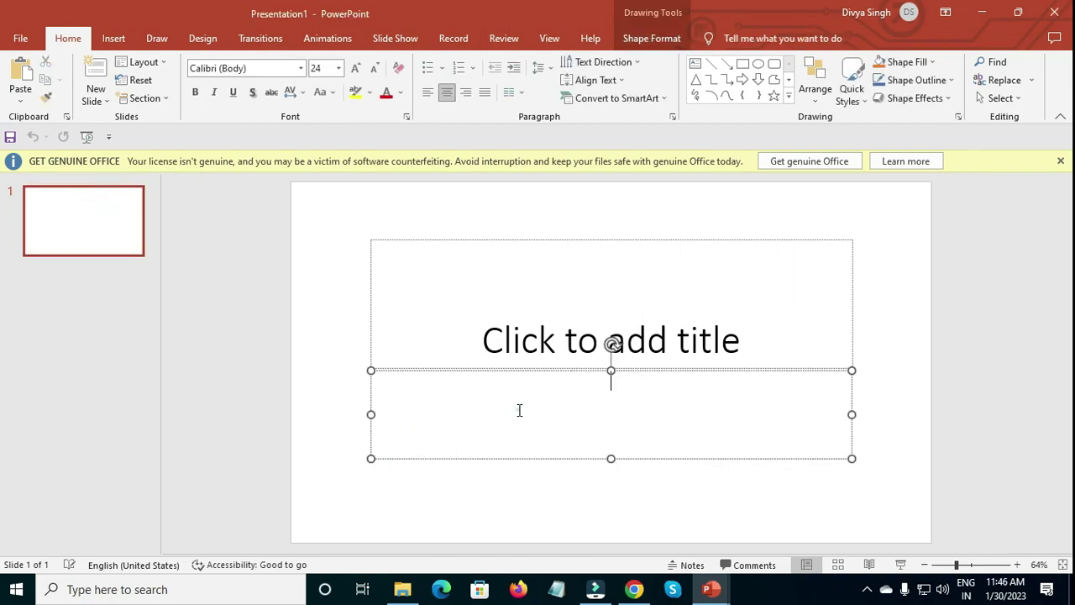
left_click(500, 434)
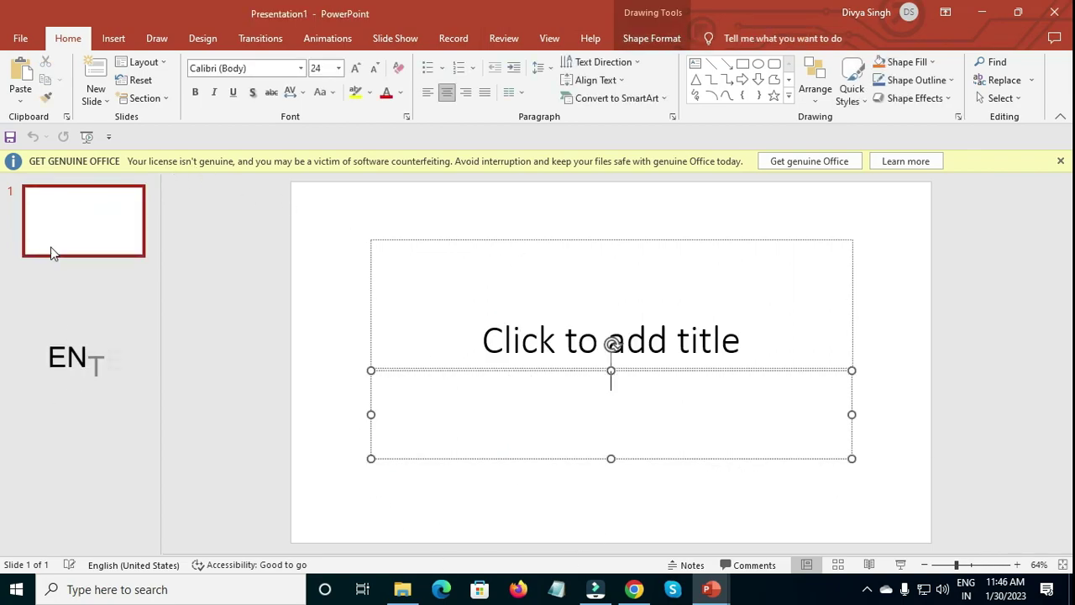
left_click(426, 269)
left_click(473, 330)
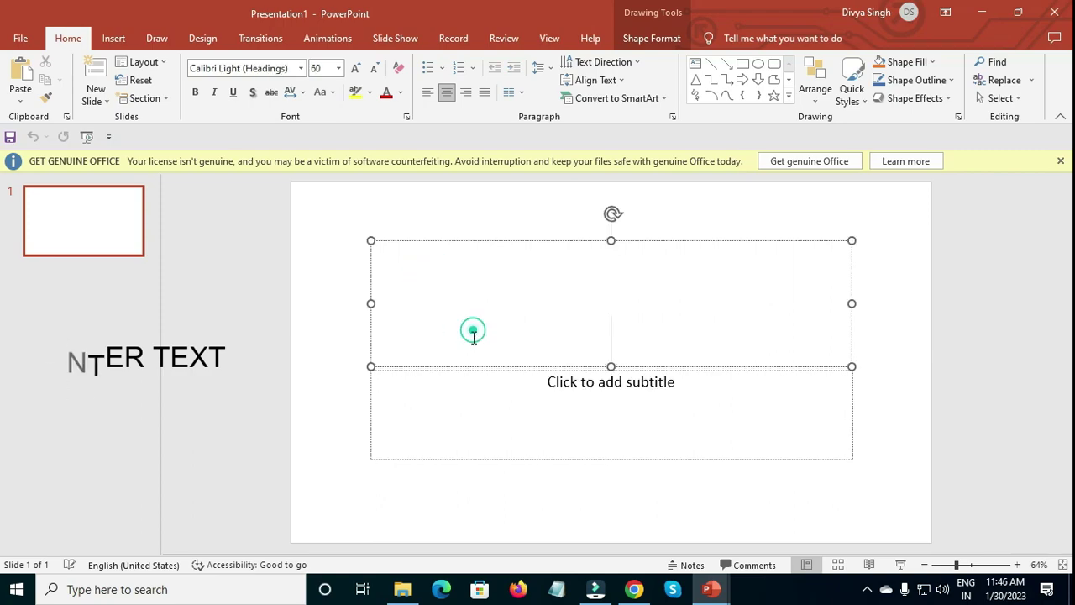
type("h")
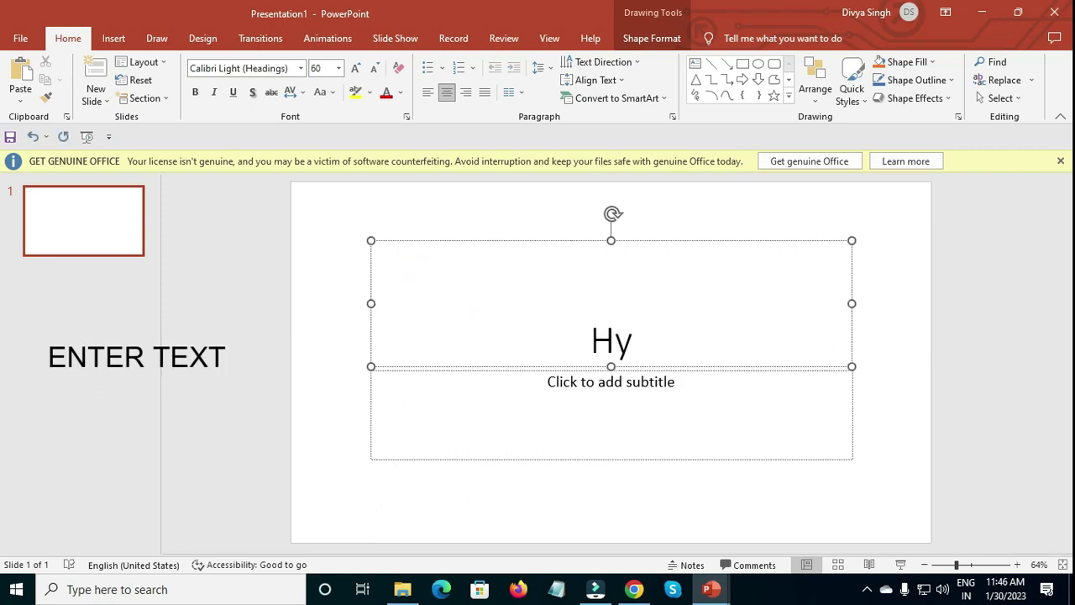
type(" fri")
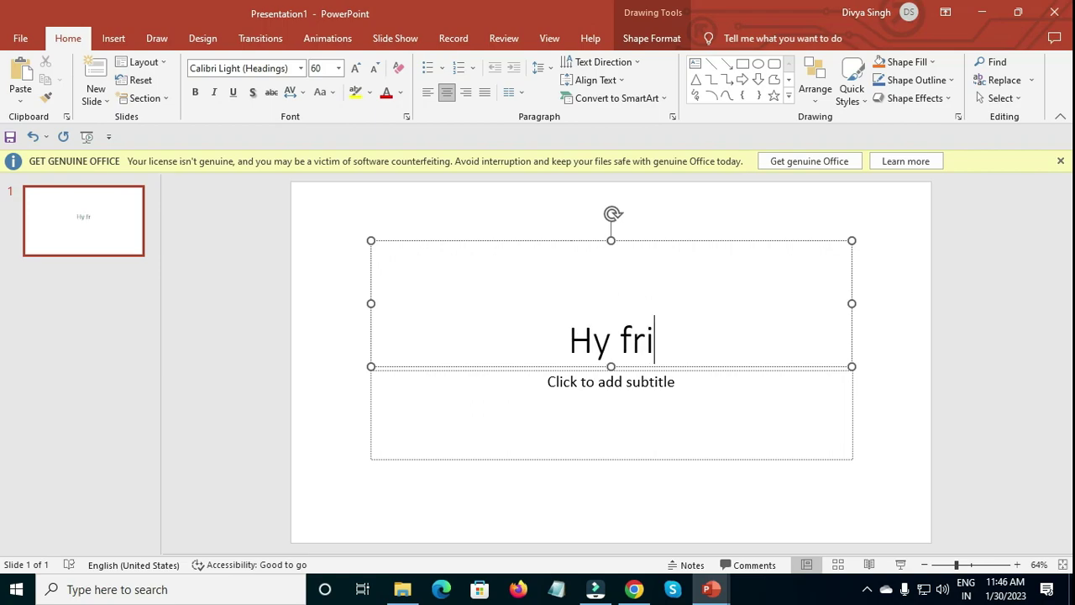
type("ends")
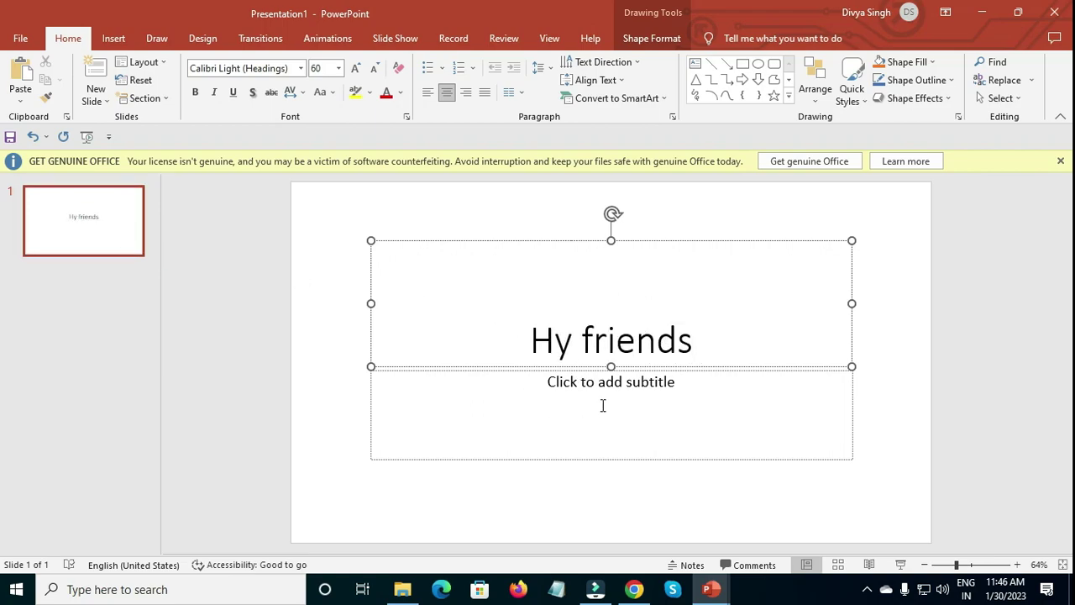
- Enter 'Welcome to my channel' in the subtitle placeholder
left_click(558, 381)
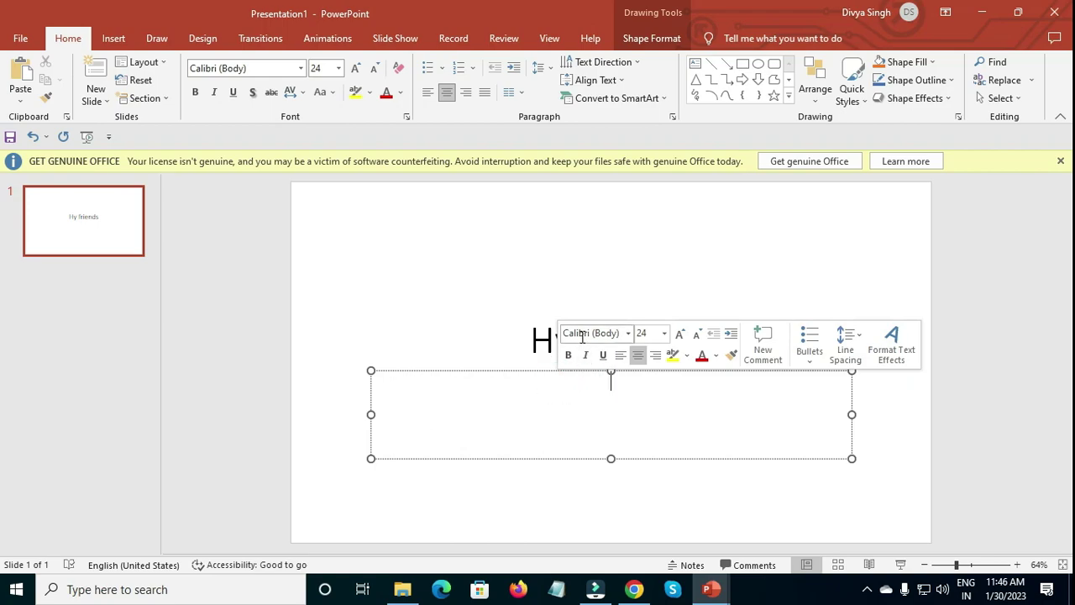
type("welcom")
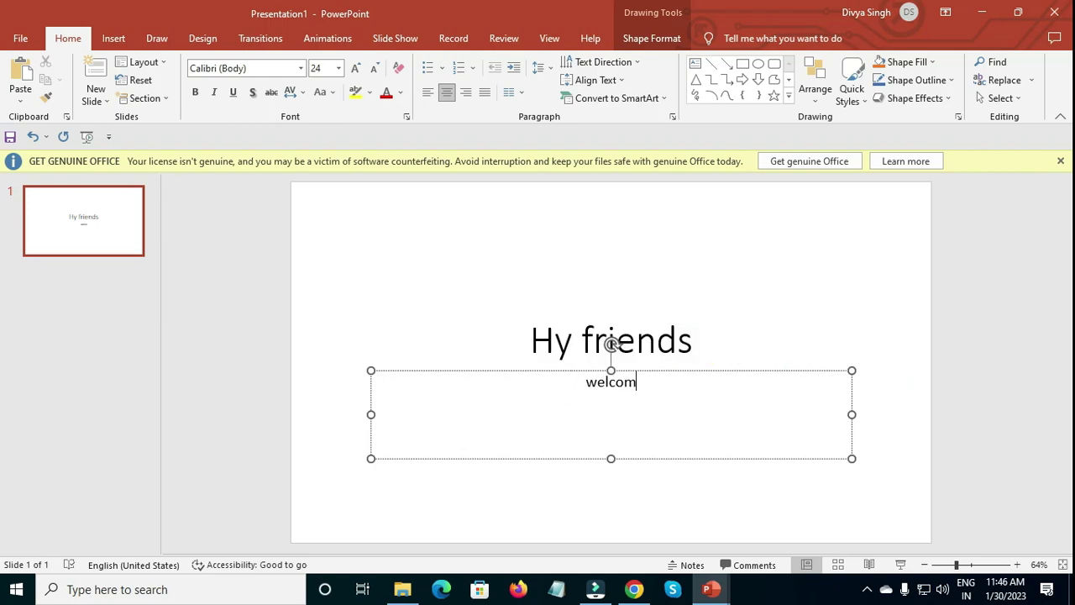
type("y c")
type("hannel")
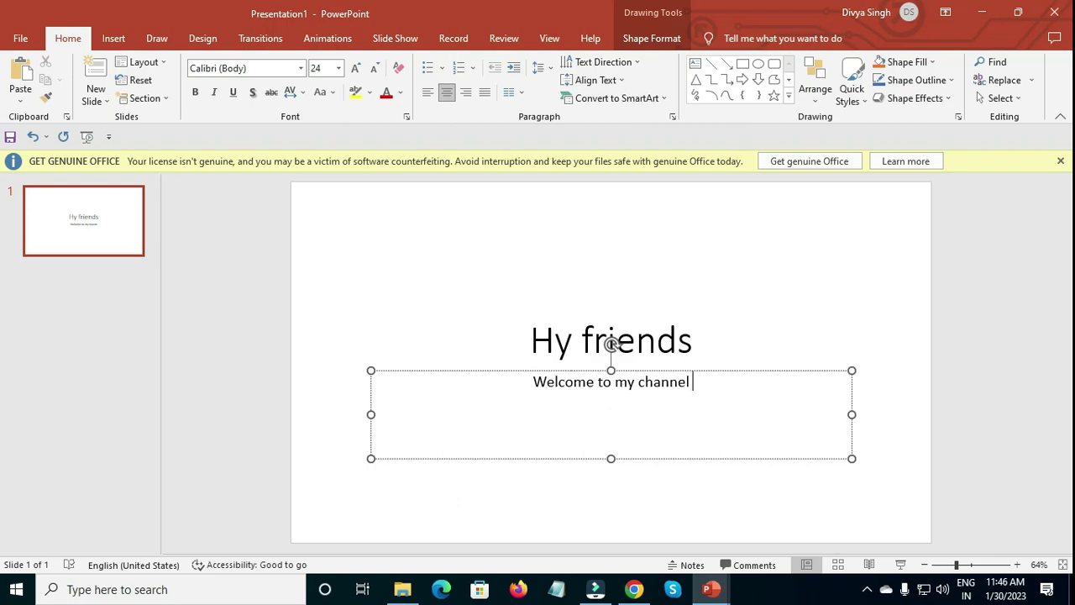
left_click(388, 393)
left_click(399, 260)
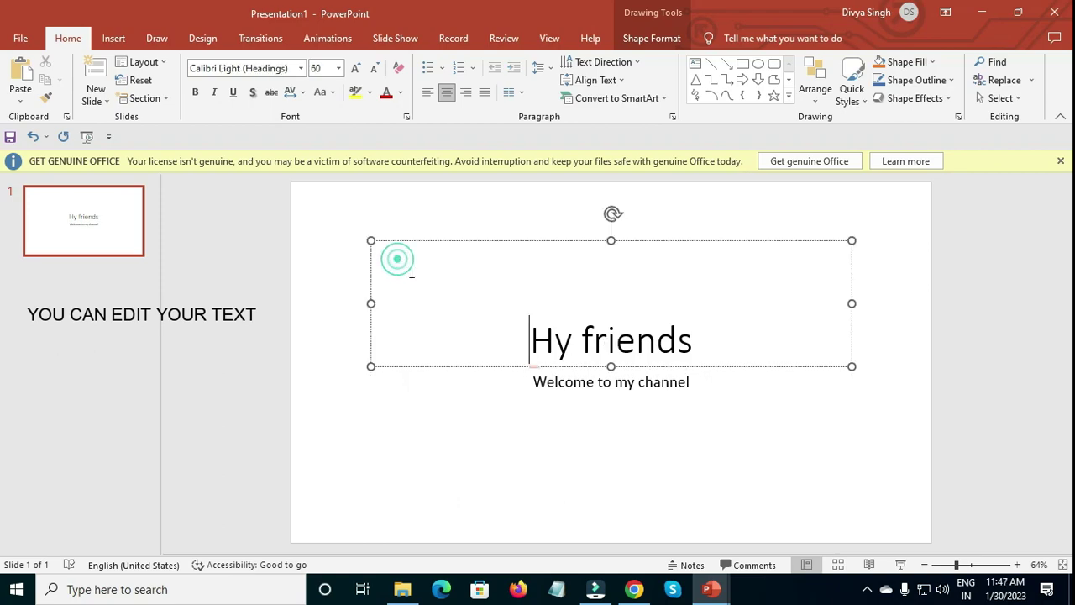
- Make the 'Hy friends' title bold, italic and underlined
triple_click(523, 348)
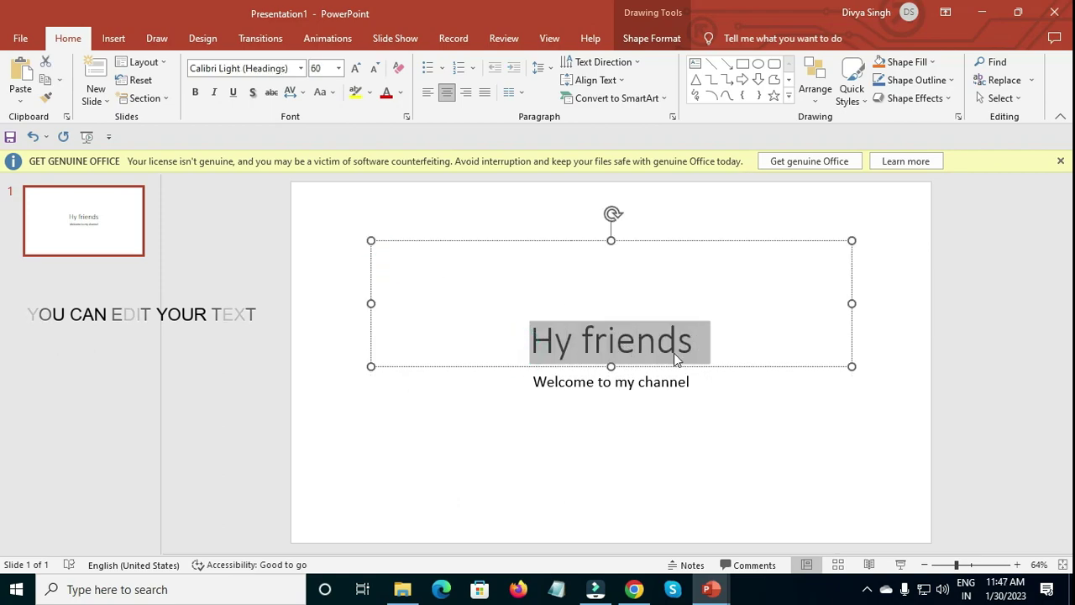
right_click(702, 346)
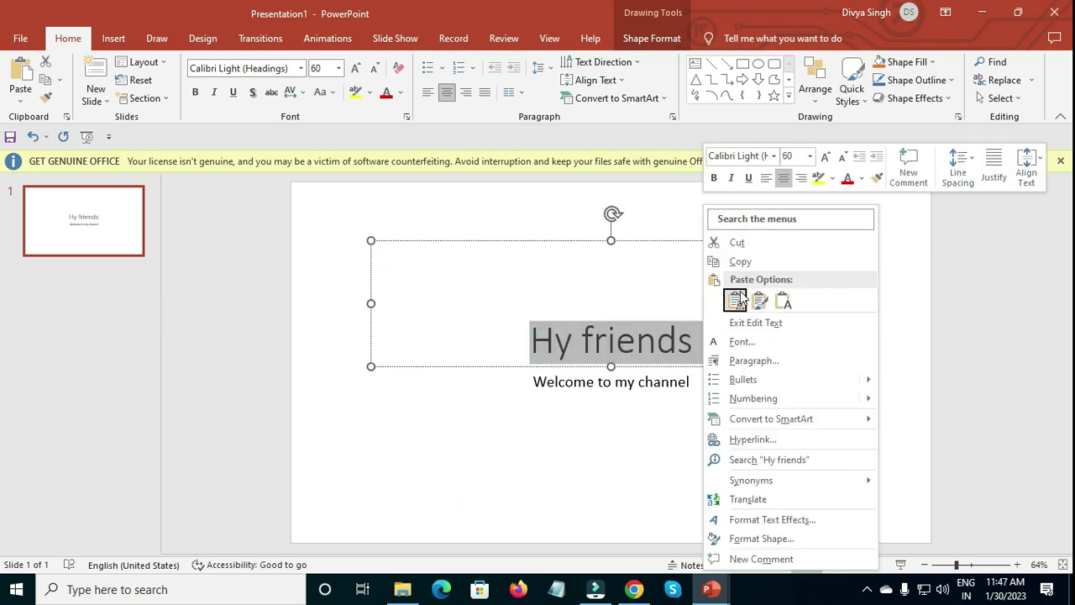
left_click(833, 177)
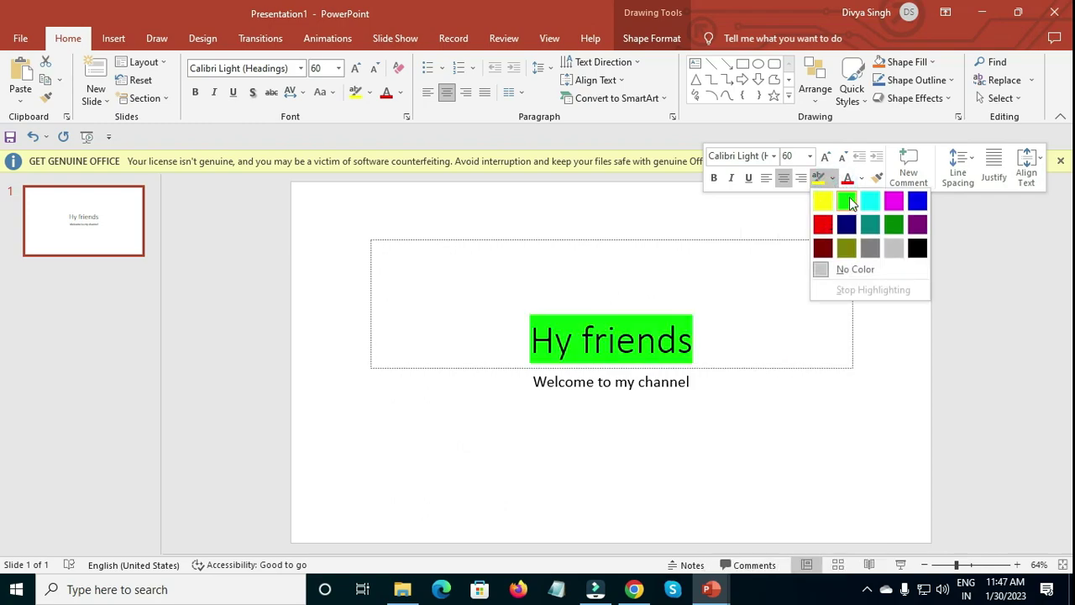
left_click(788, 217)
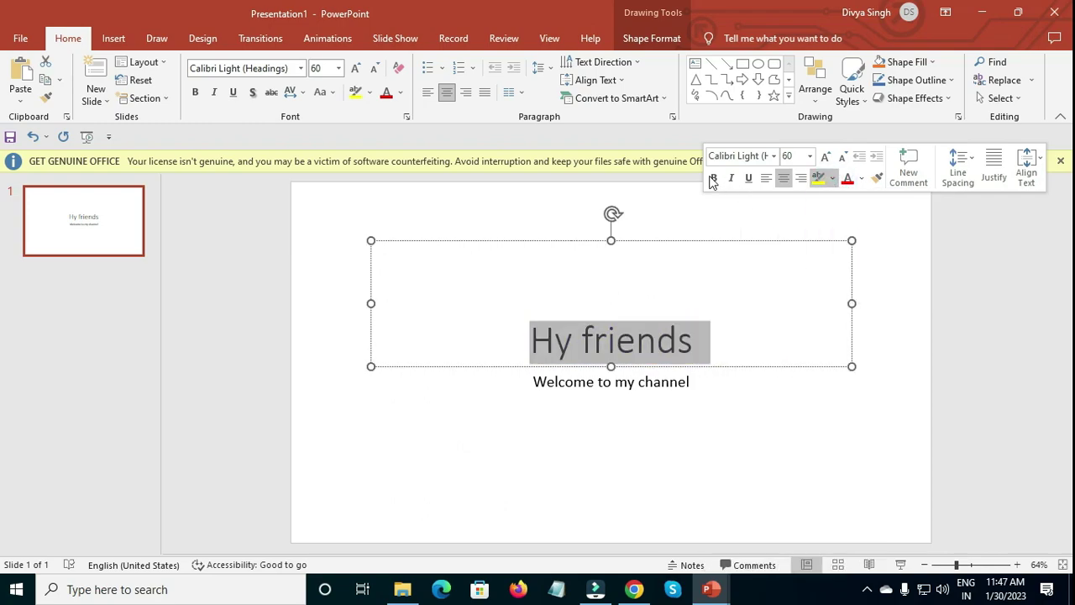
left_click(714, 177)
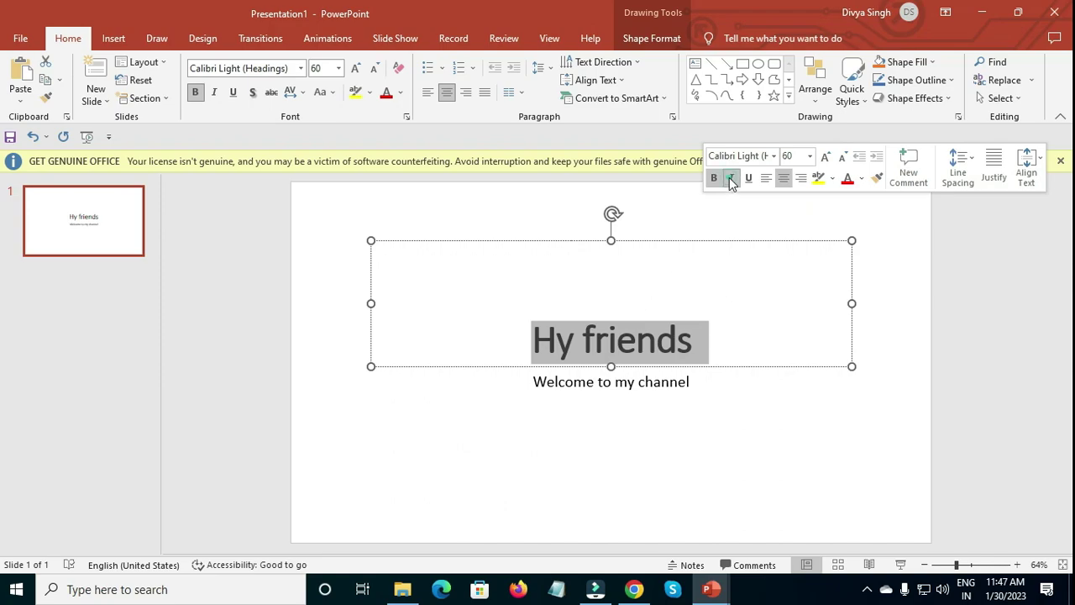
left_click(730, 178)
left_click(749, 178)
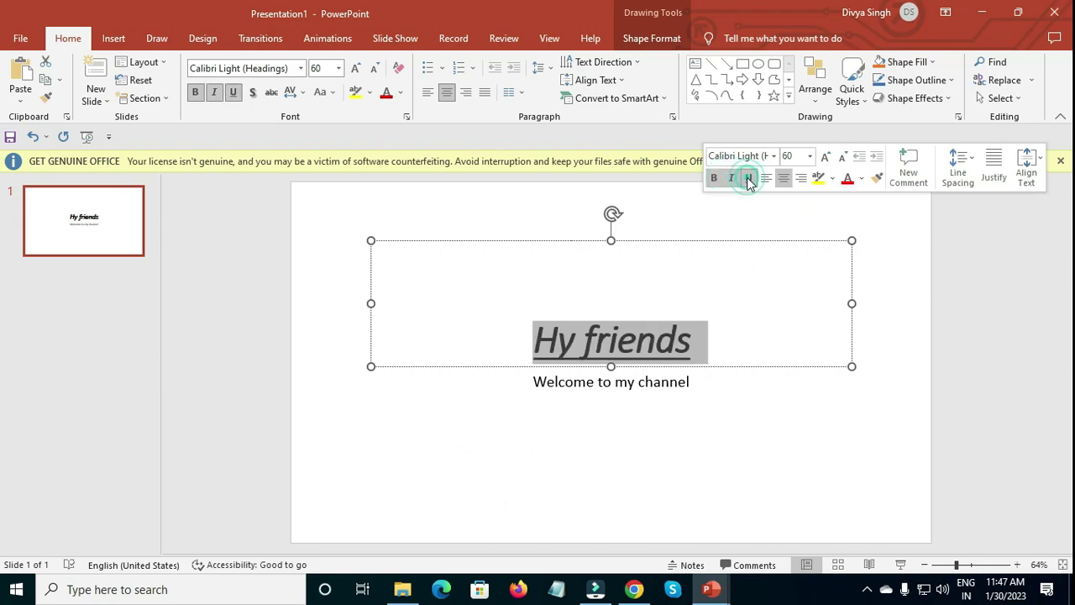
- Restore centre alignment on the title after an accidental left align
left_click(772, 178)
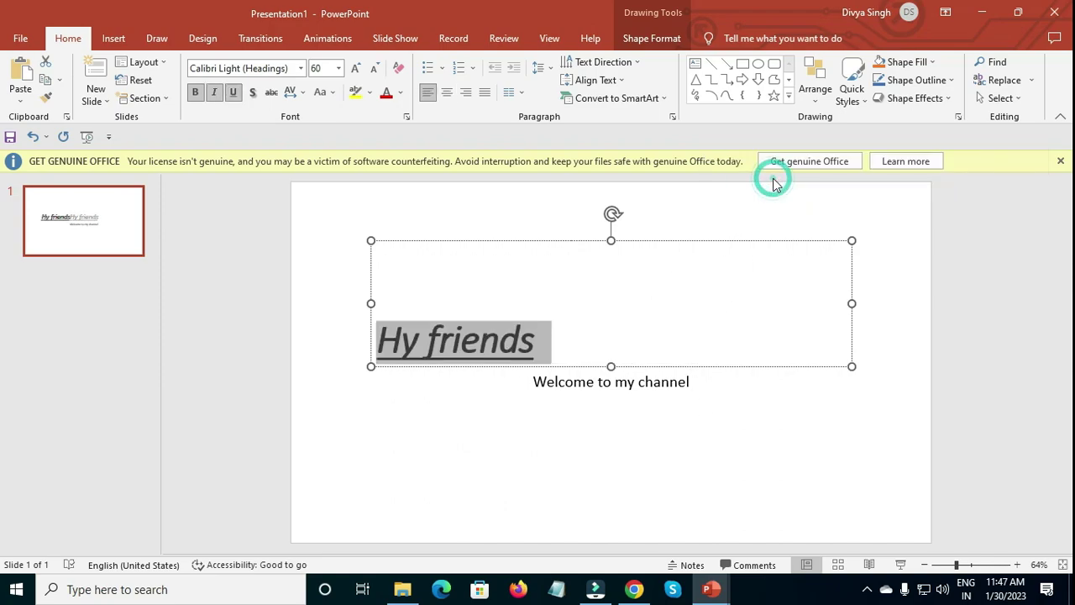
right_click(528, 345)
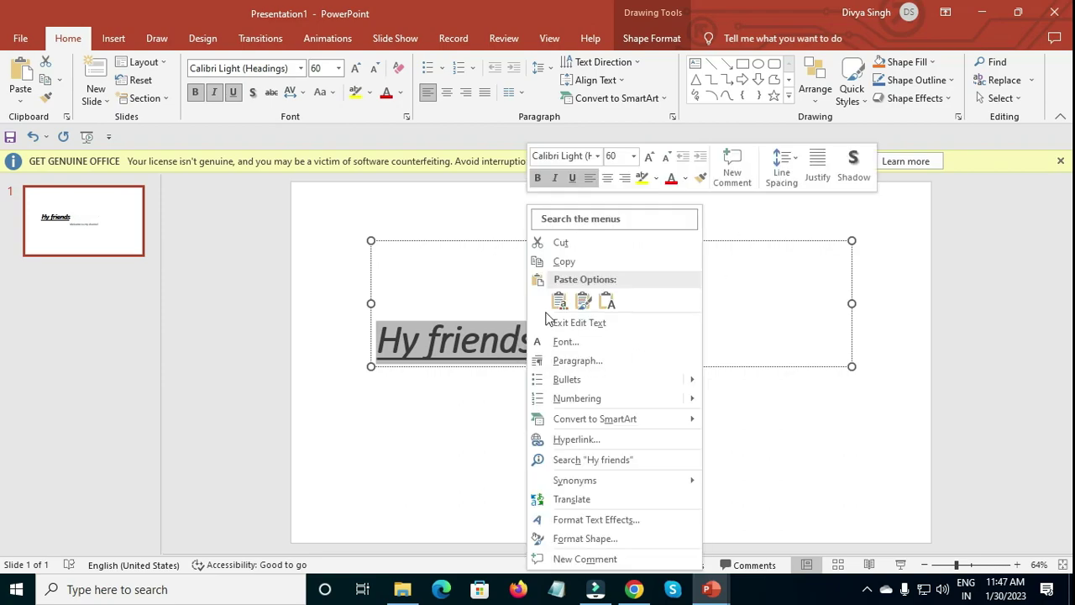
left_click(611, 178)
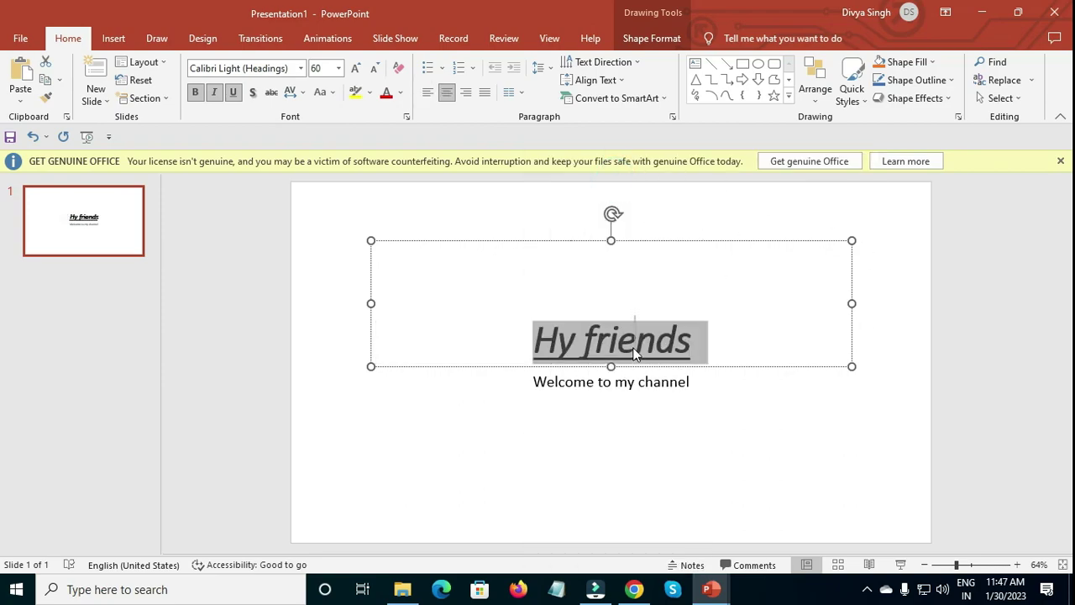
right_click(635, 353)
- Colour the 'Hy friends' title orange, then select the 'Welcome to my channel' subtitle
left_click(791, 179)
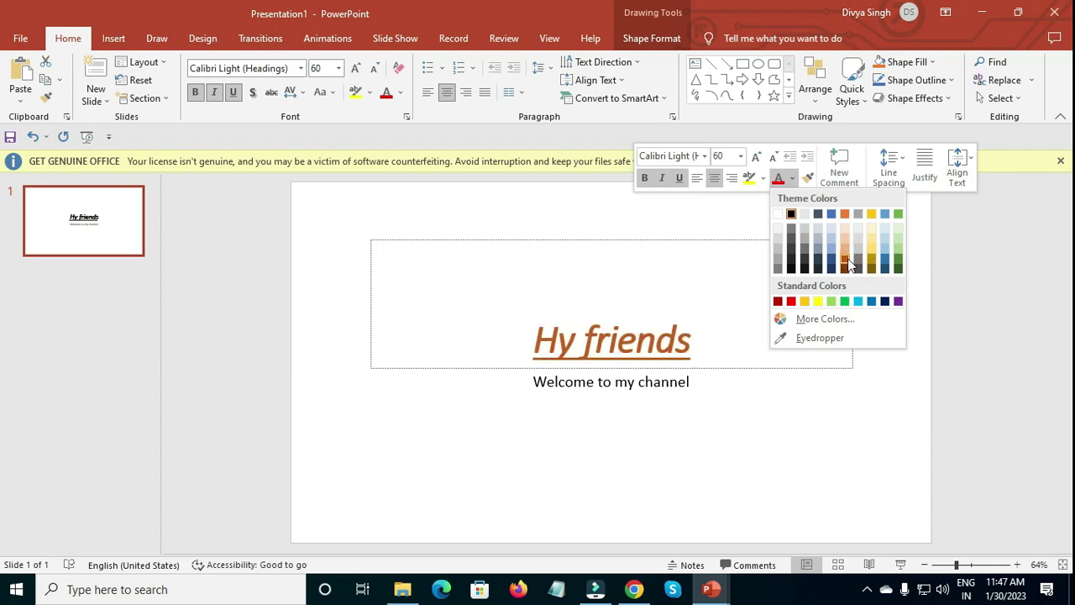
left_click(850, 264)
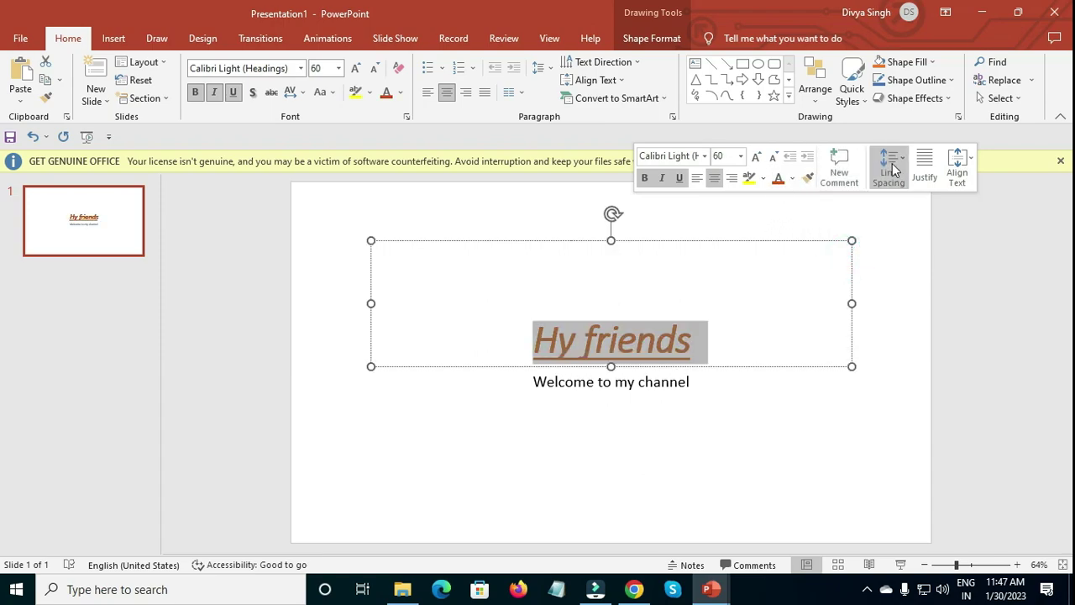
left_click(689, 300)
left_click(563, 411)
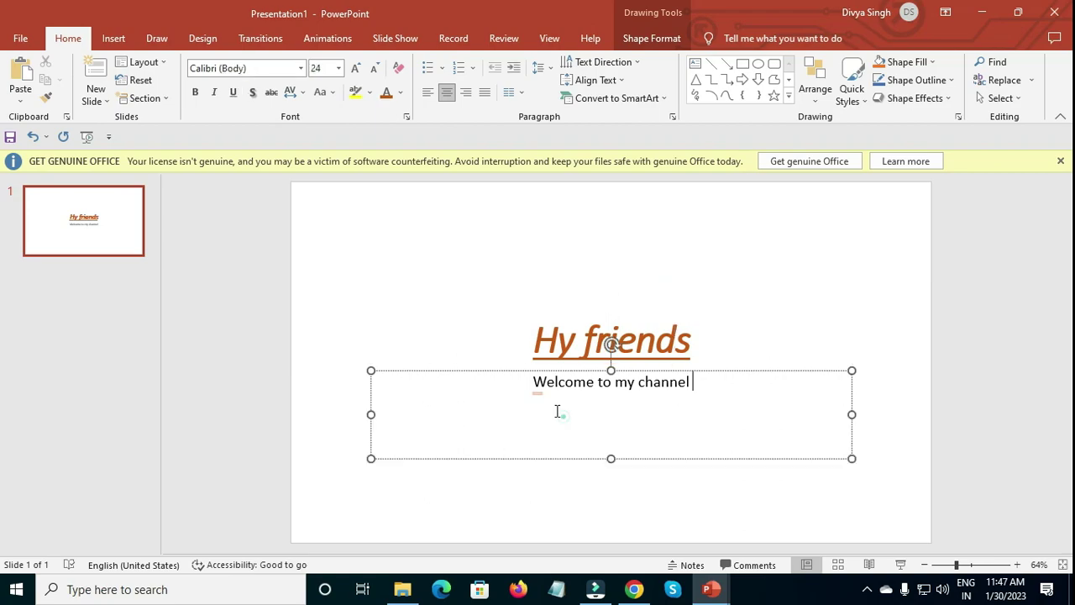
left_click_drag(530, 384, 739, 393)
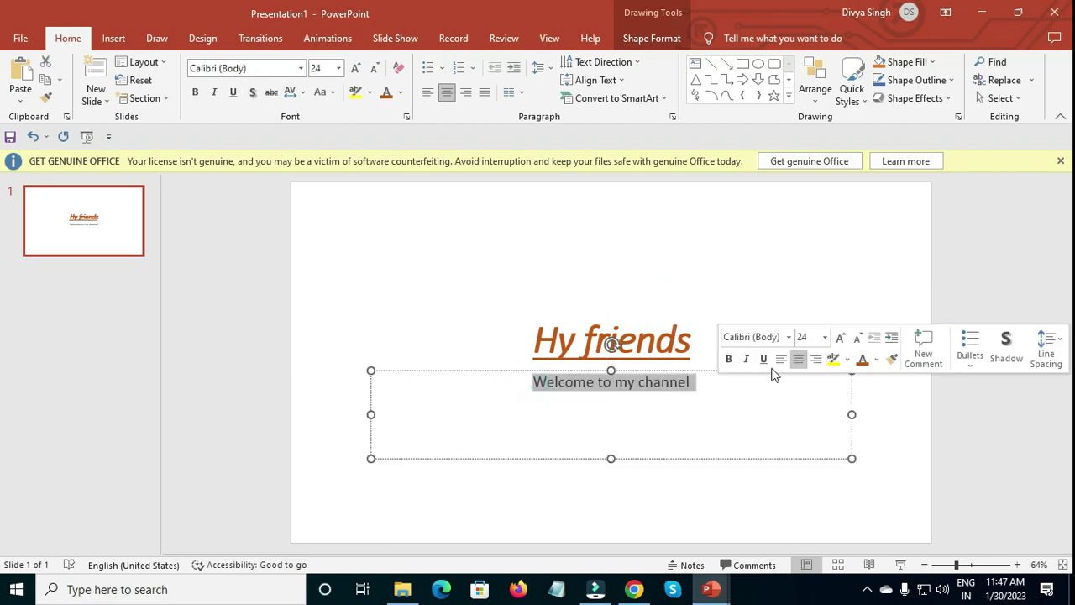
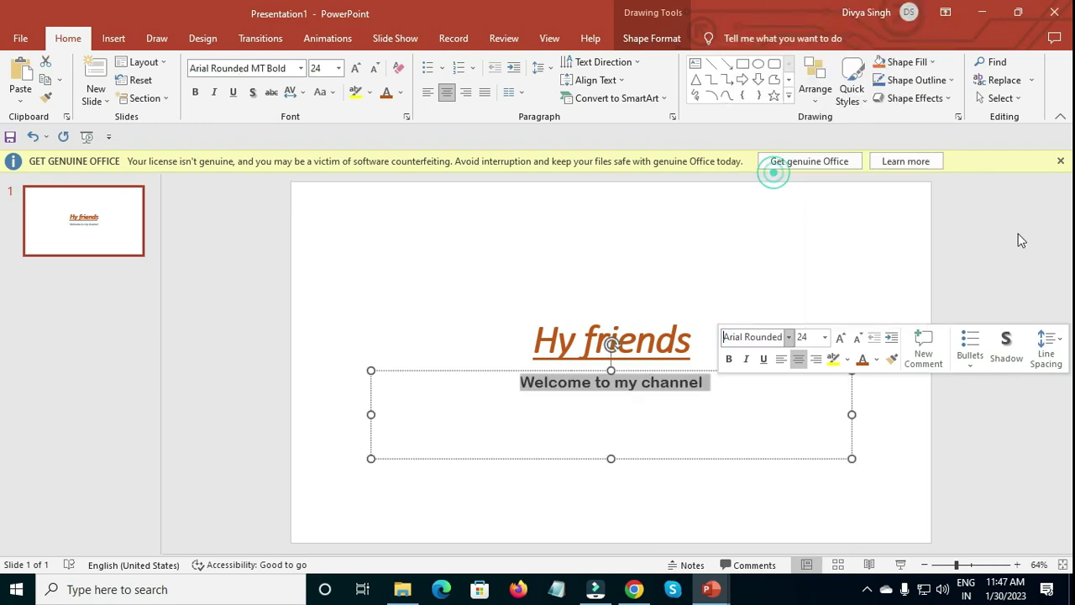
- Make the 'Welcome to my channel' subtitle italic, with Bold already on
left_click(745, 363)
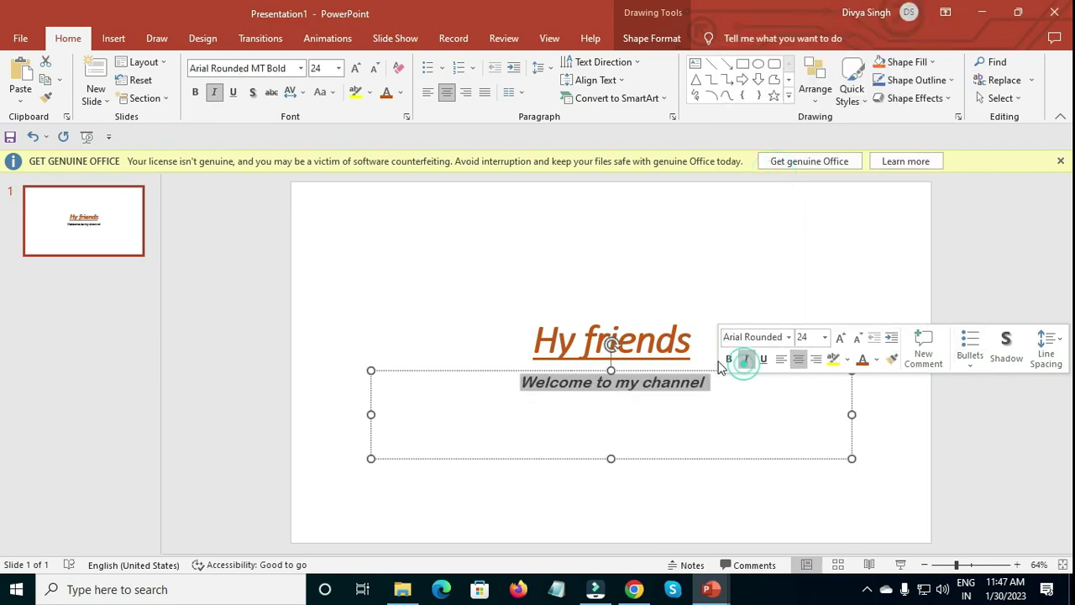
left_click(729, 359)
left_click(777, 359)
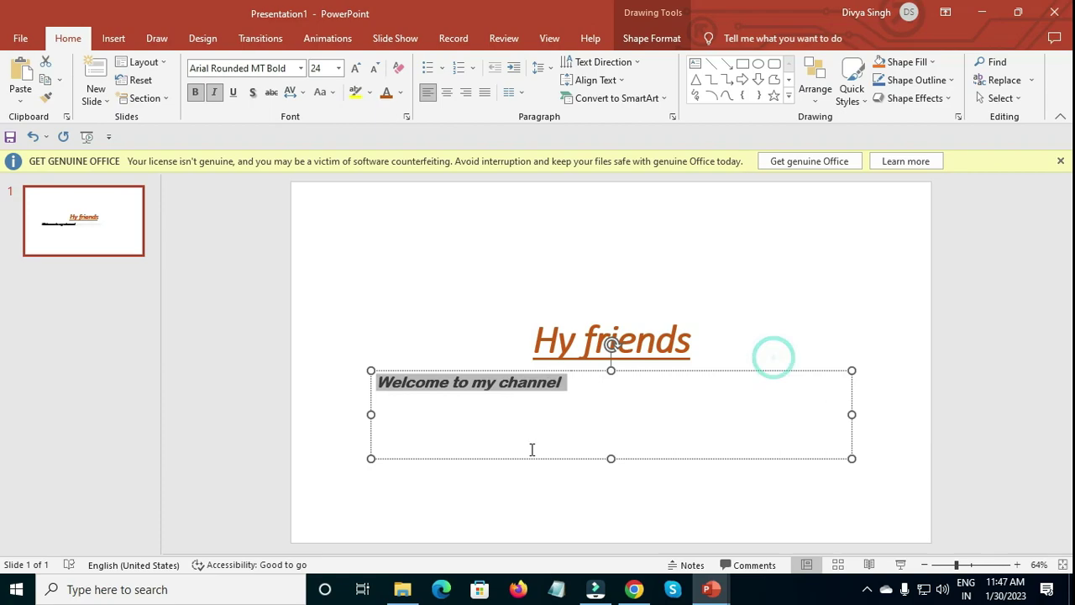
right_click(553, 389)
key("Escape")
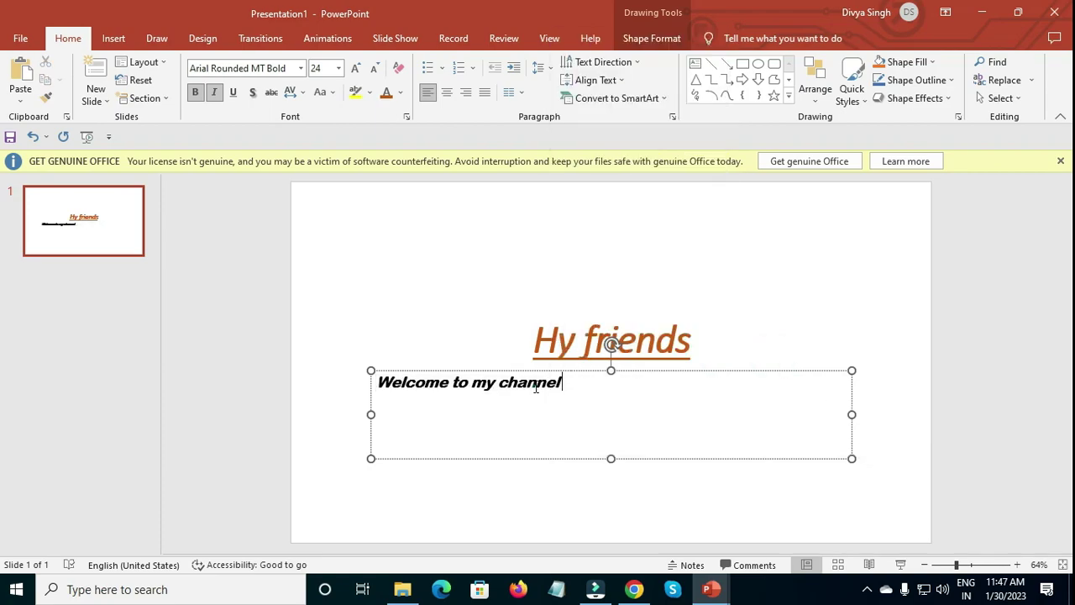
- Centre the whole subtitle line and colour it light blue-grey
double_click(536, 386)
triple_click(571, 386)
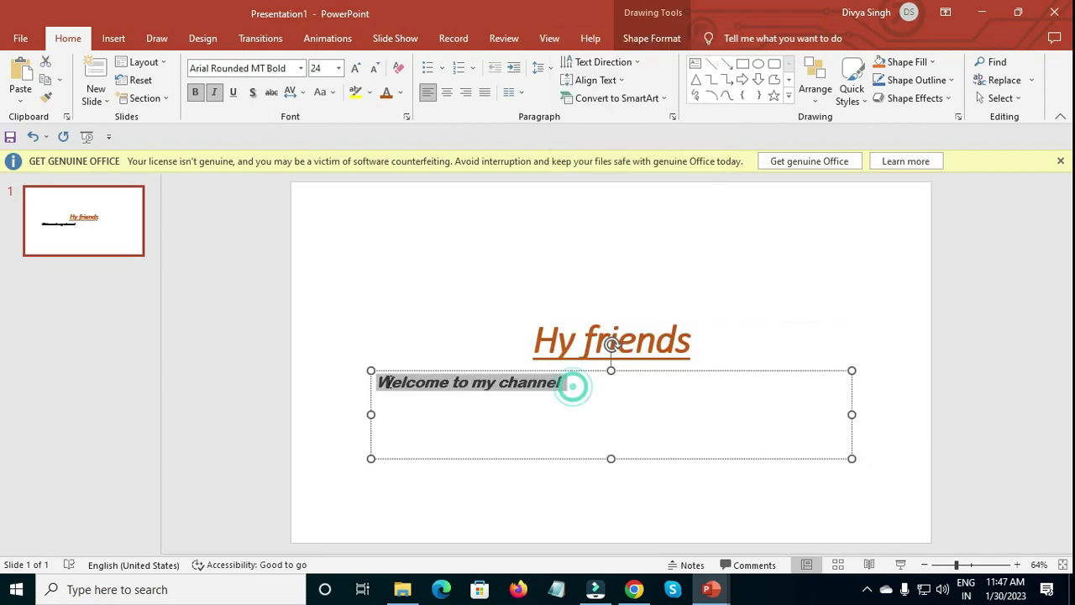
left_click(466, 353)
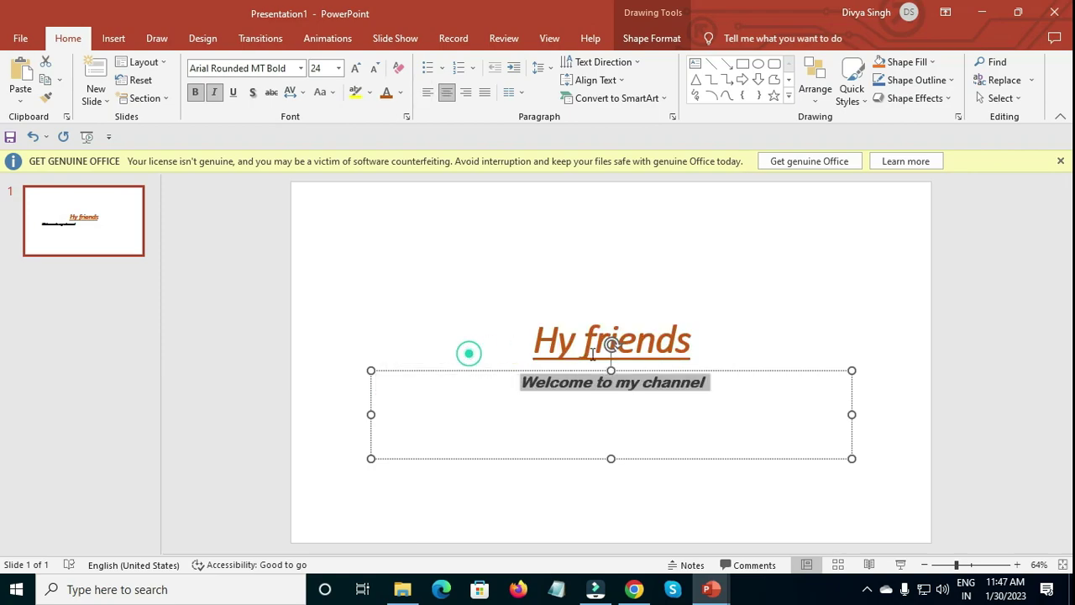
right_click(659, 386)
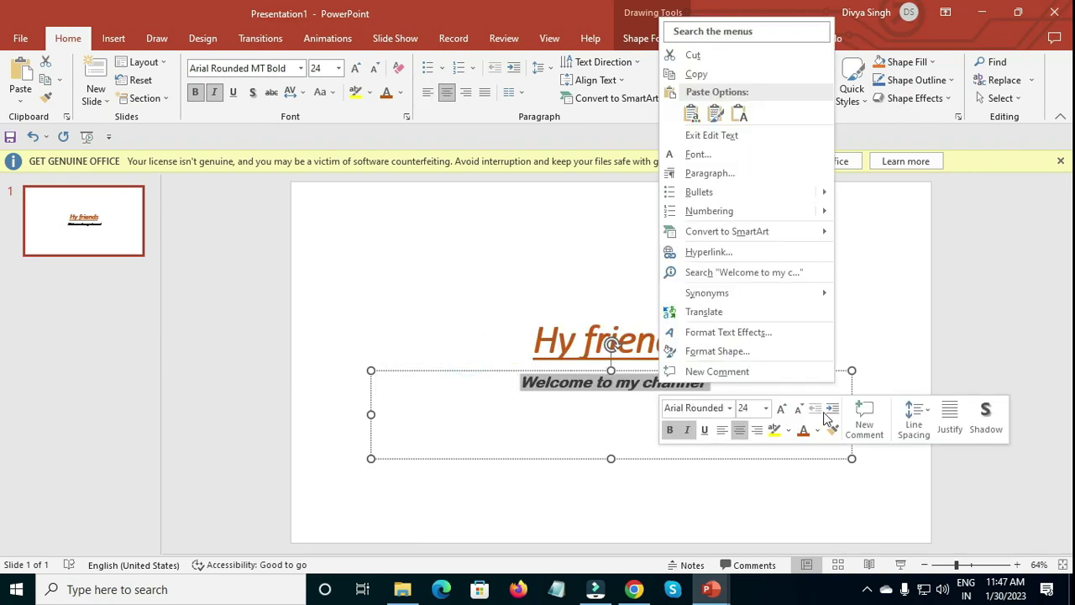
left_click(818, 430)
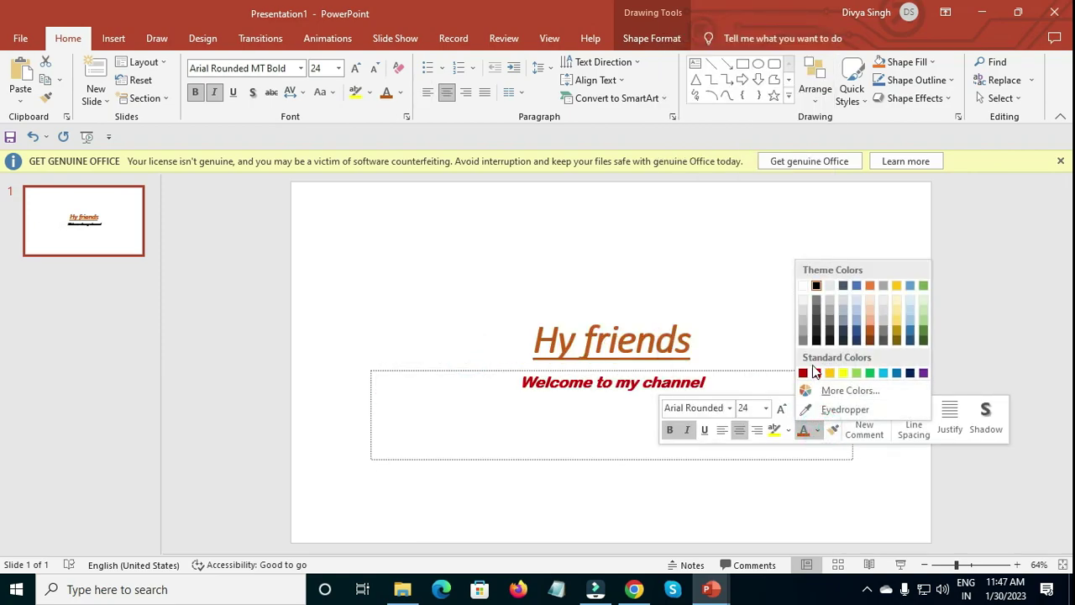
left_click(855, 322)
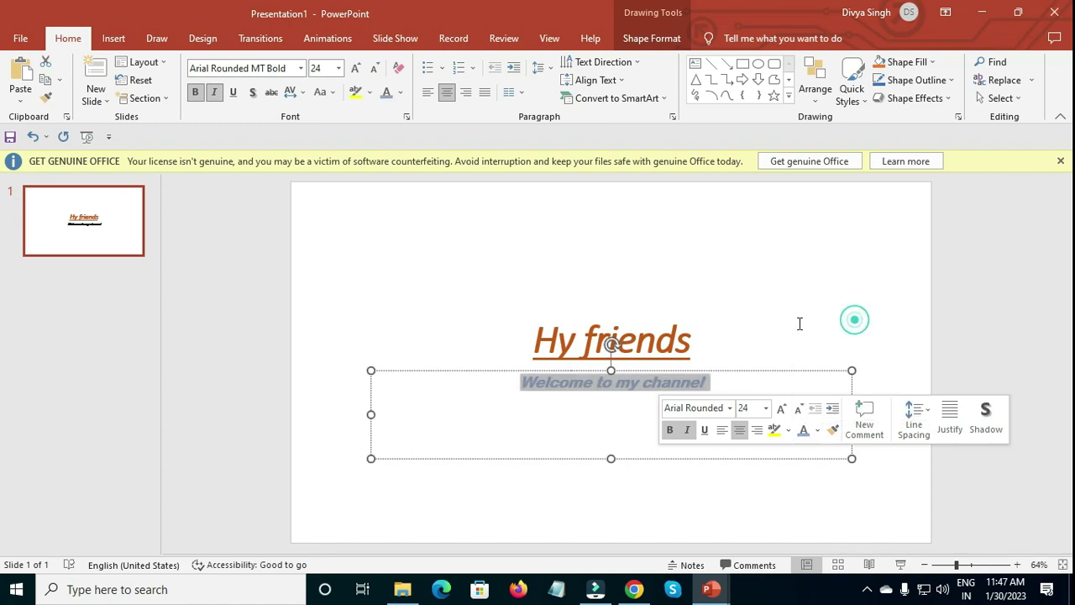
left_click(600, 410)
left_click(892, 417)
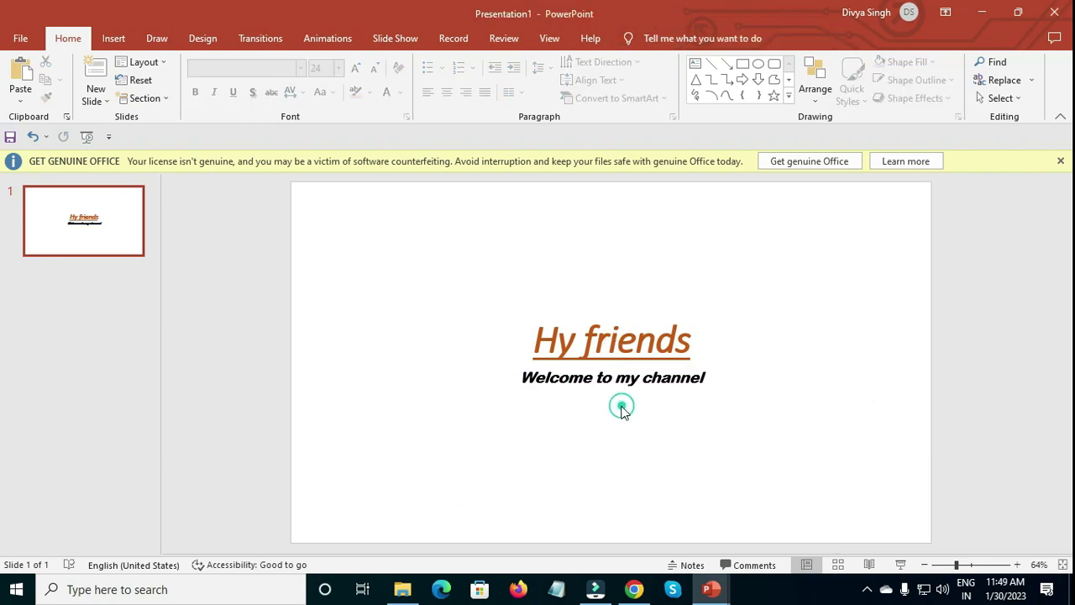
- Add 'My name', 'Address' and 'Phone number' lines below the subtitle, with numbering removed
left_click(621, 408)
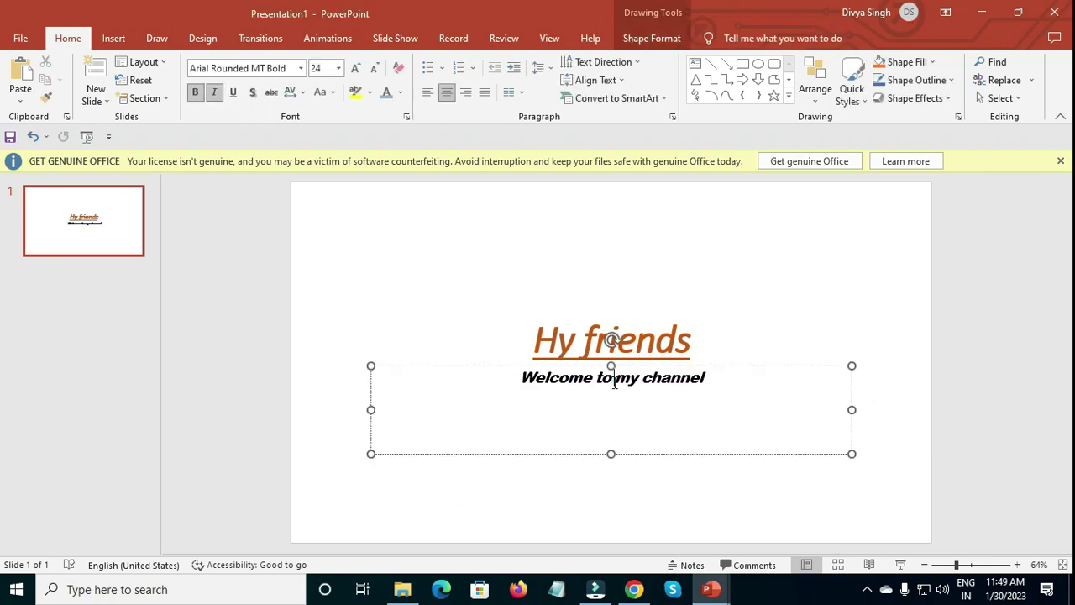
left_click(705, 434)
type("1. my")
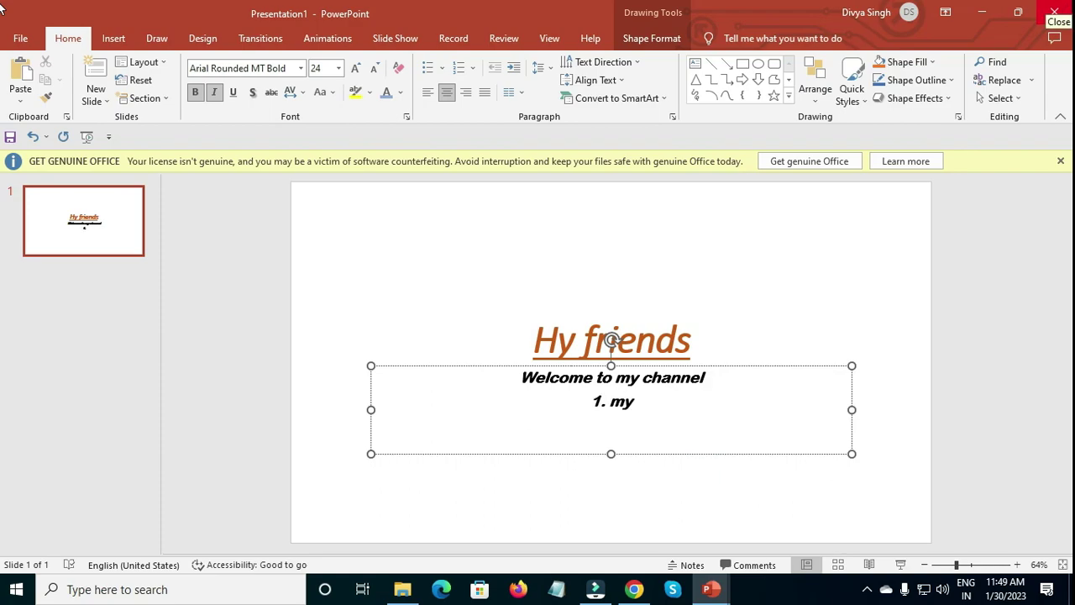
type("name")
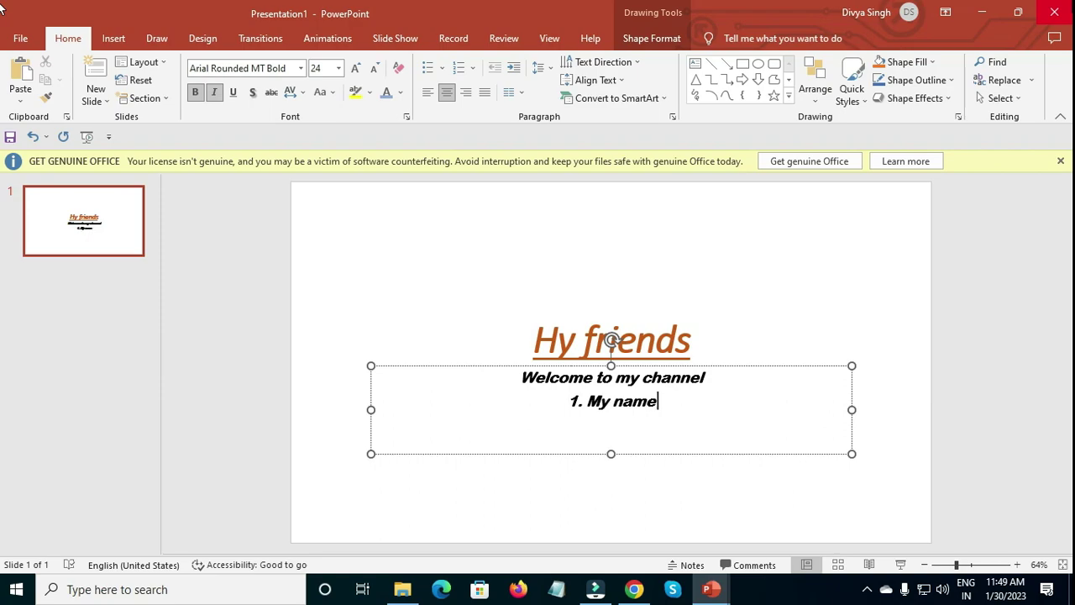
key("Return")
type("2. Addre")
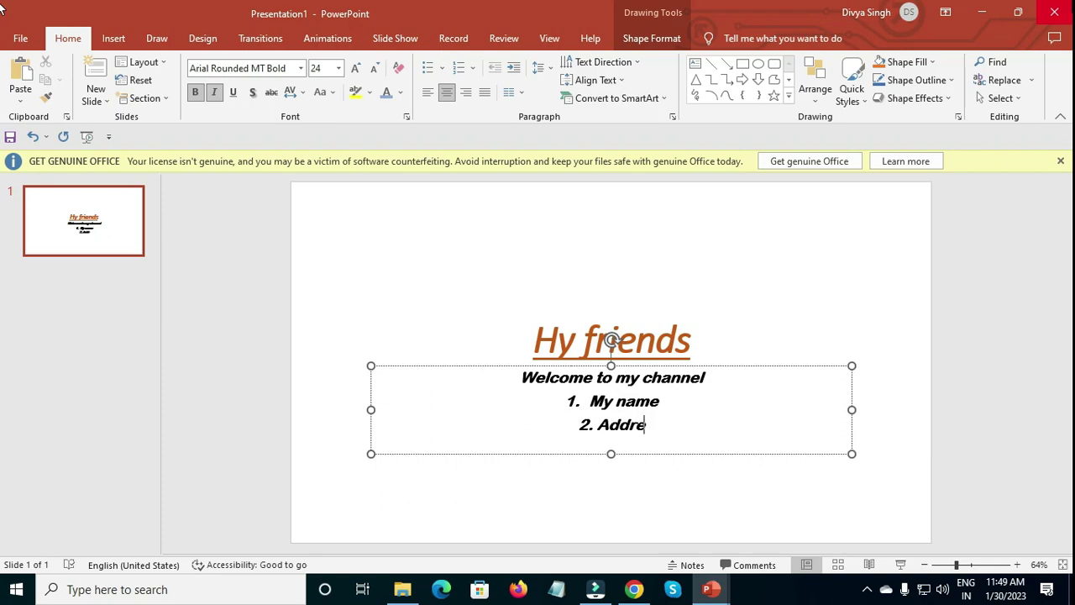
type("ss")
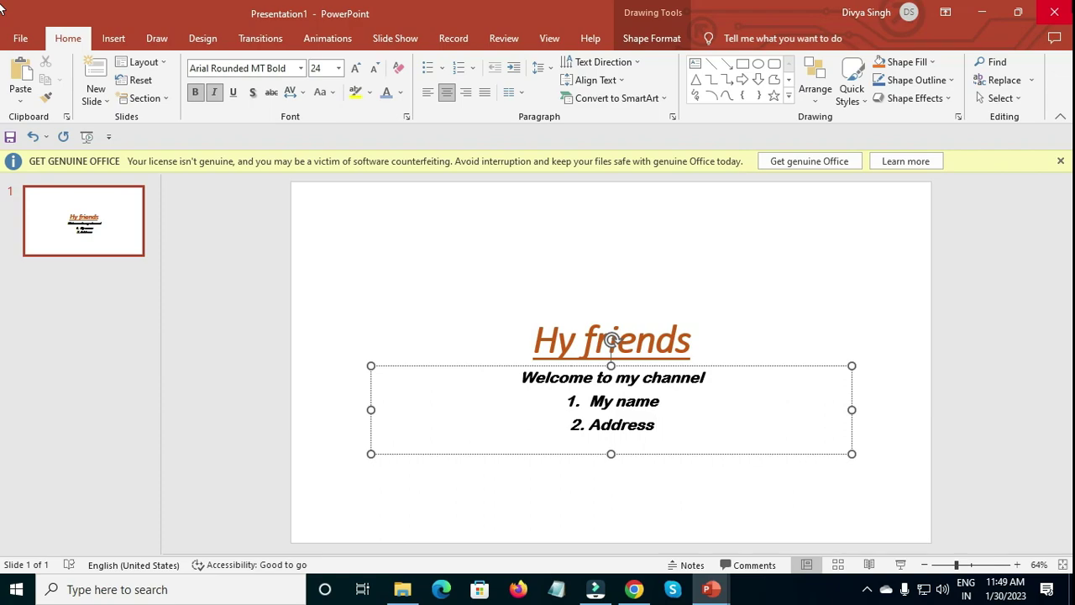
key("Return")
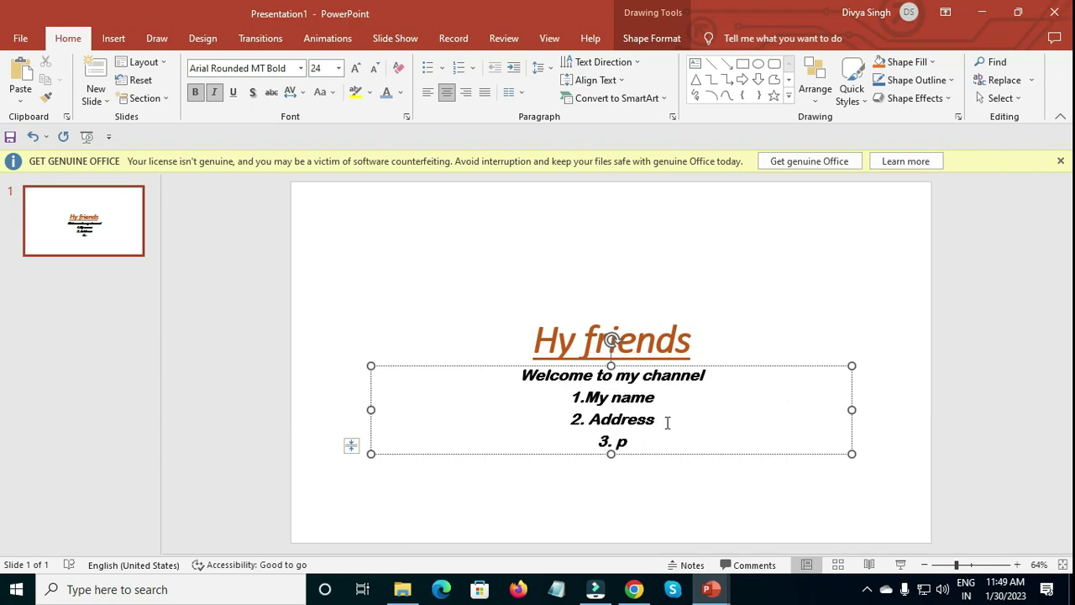
type("u")
type("mber")
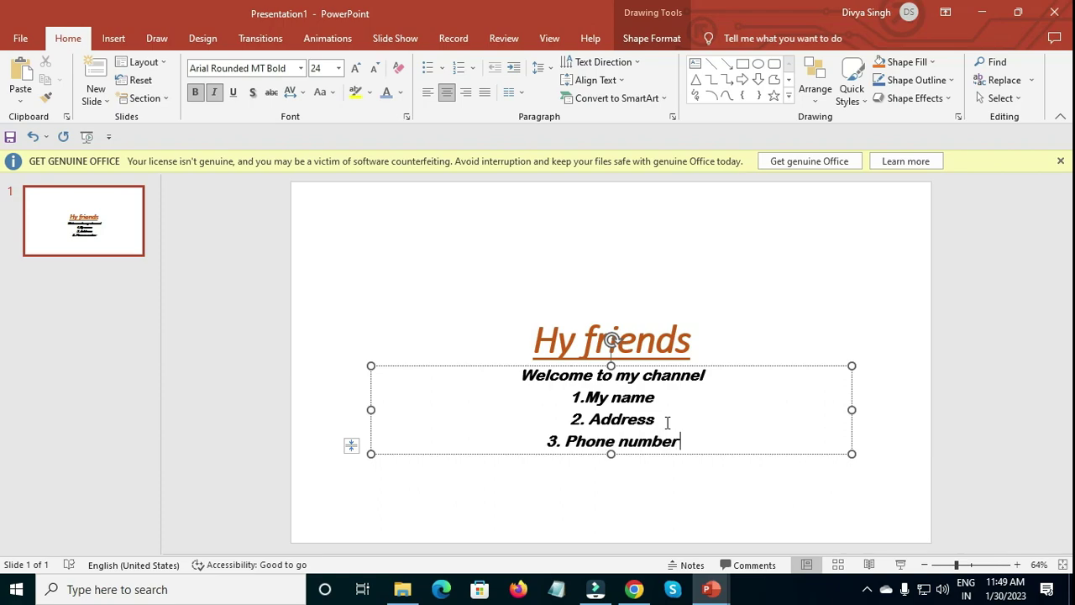
left_click(575, 410)
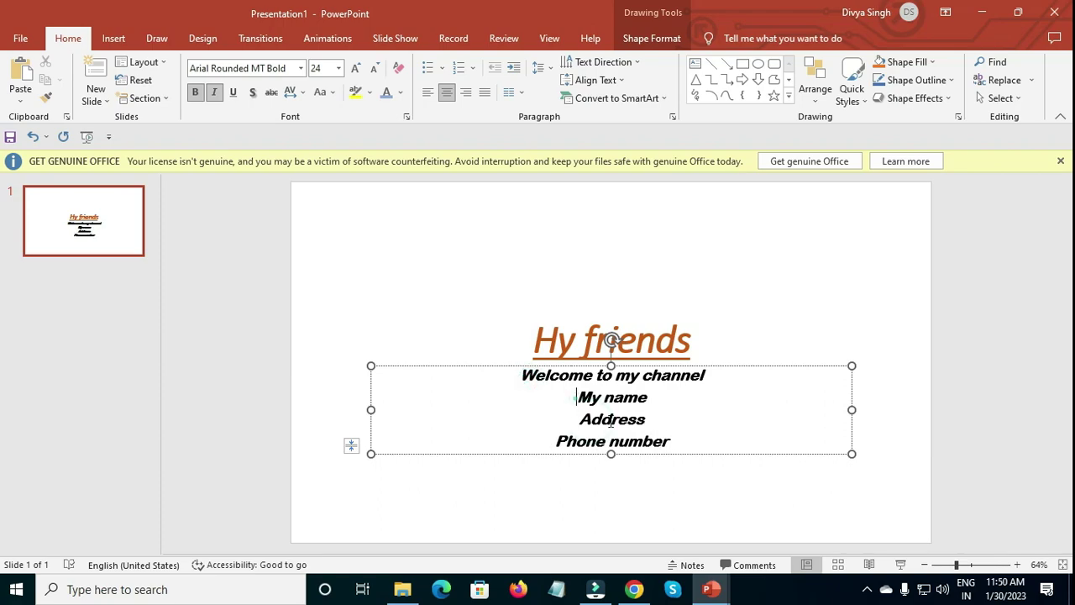
- Number the My name, Address and Phone number lines with I., II., III. Roman numerals
left_click_drag(577, 397, 677, 443)
left_click(441, 68)
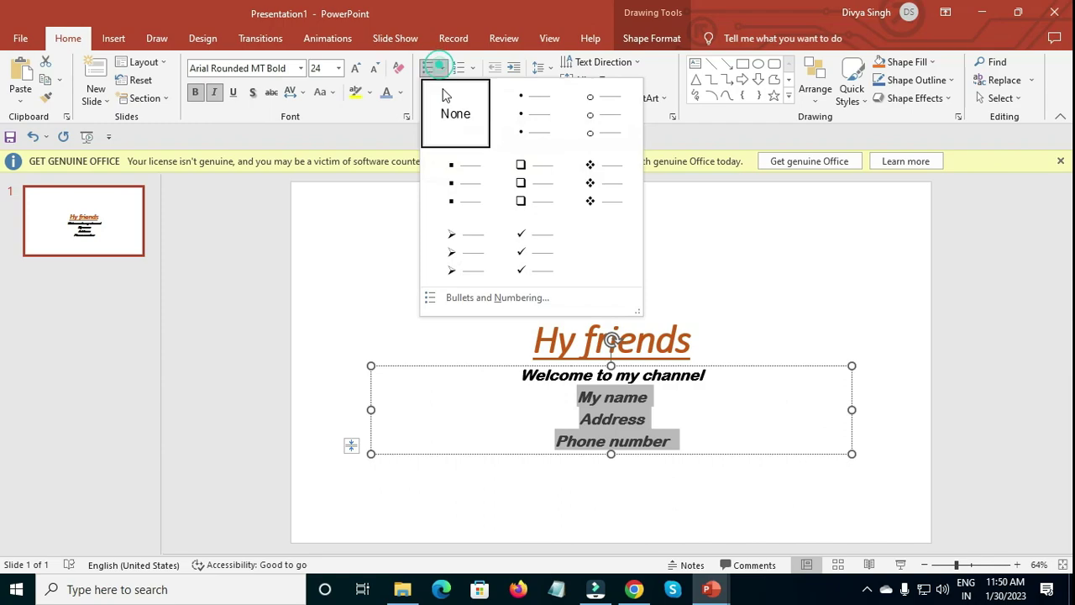
left_click(451, 176)
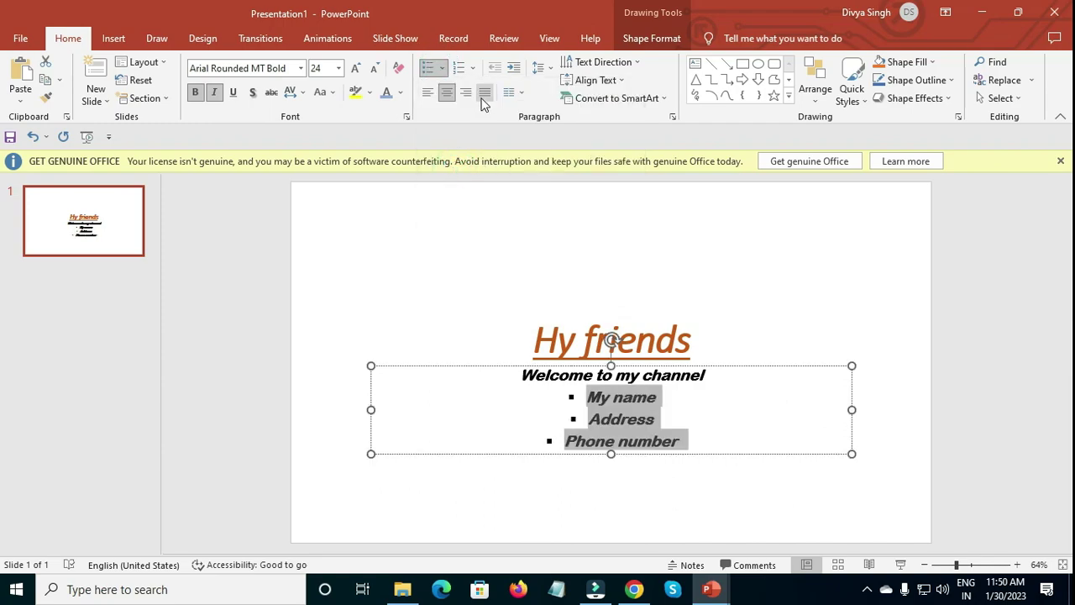
left_click(472, 74)
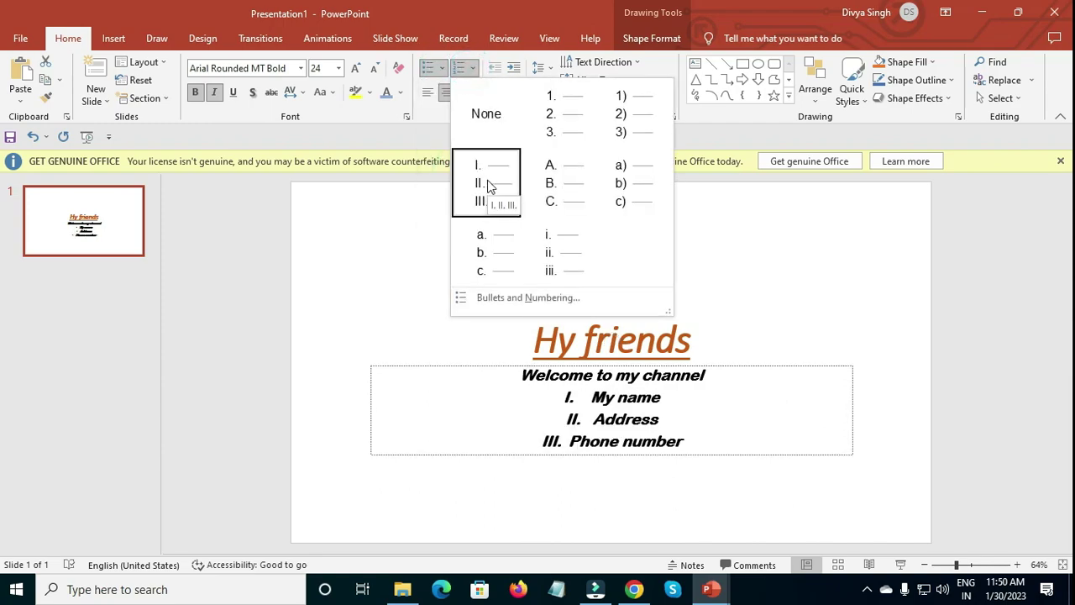
left_click(490, 185)
left_click(473, 333)
left_click(535, 391)
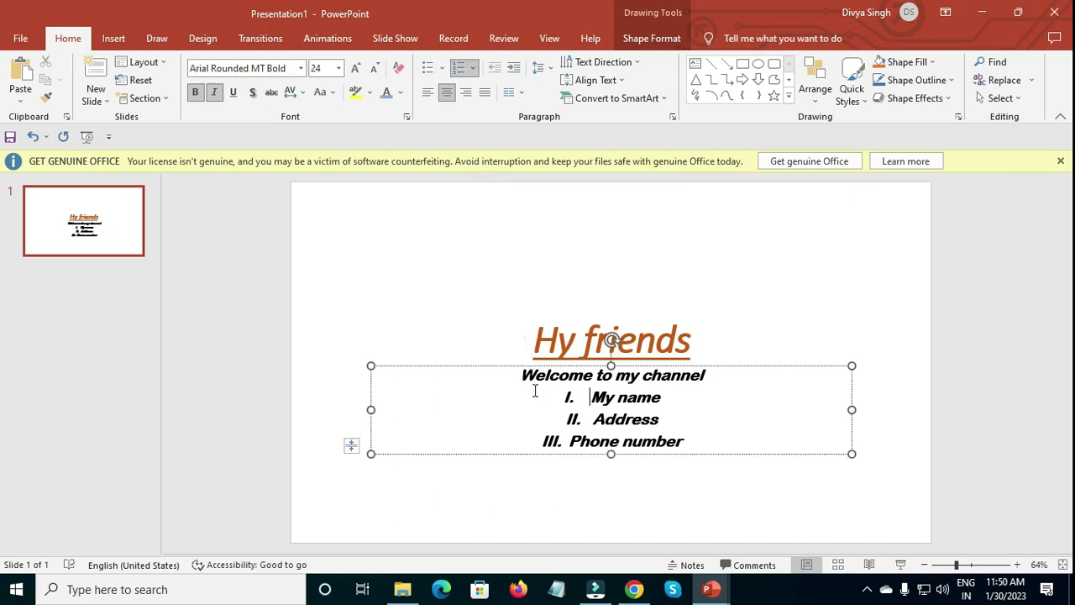
- Align the Hy friends title to the top of its box
left_click(527, 332)
left_click(613, 84)
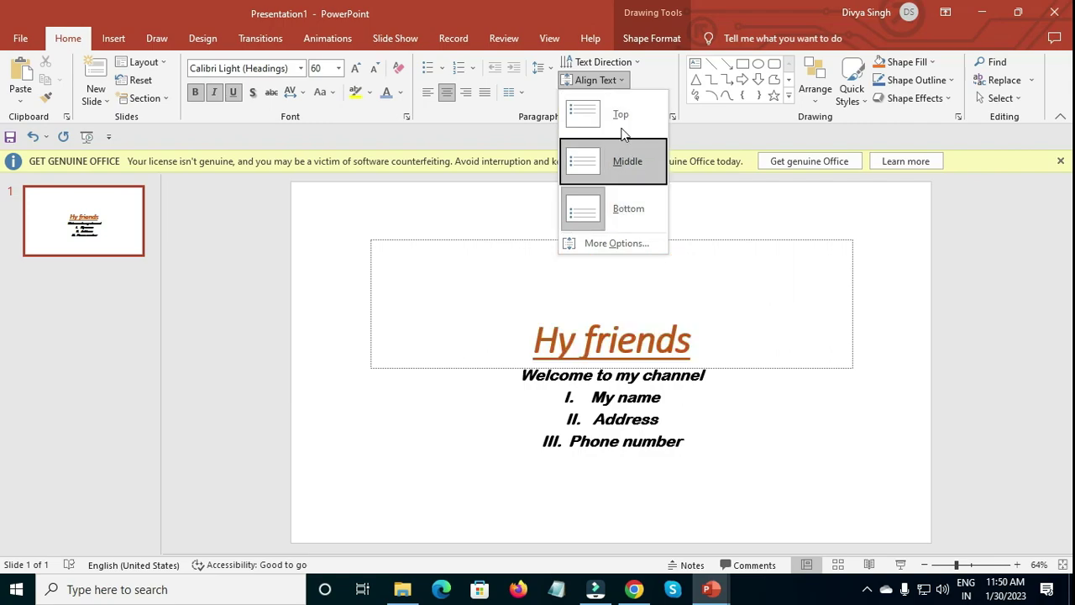
left_click(622, 114)
left_click(785, 444)
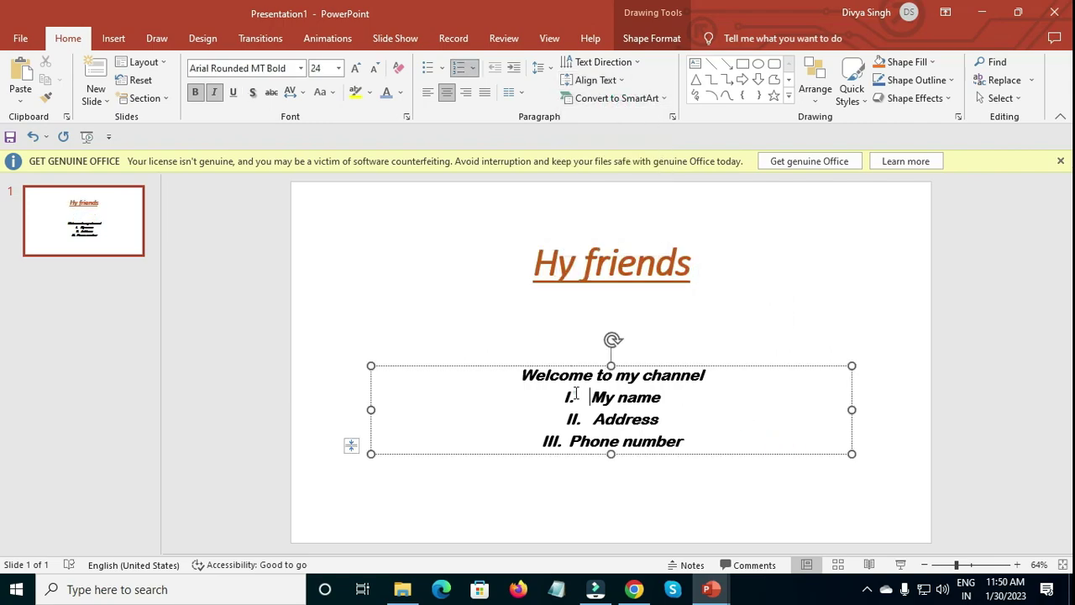
- Fill the list box light orange and draw a blue block arrow on it
left_click(743, 64)
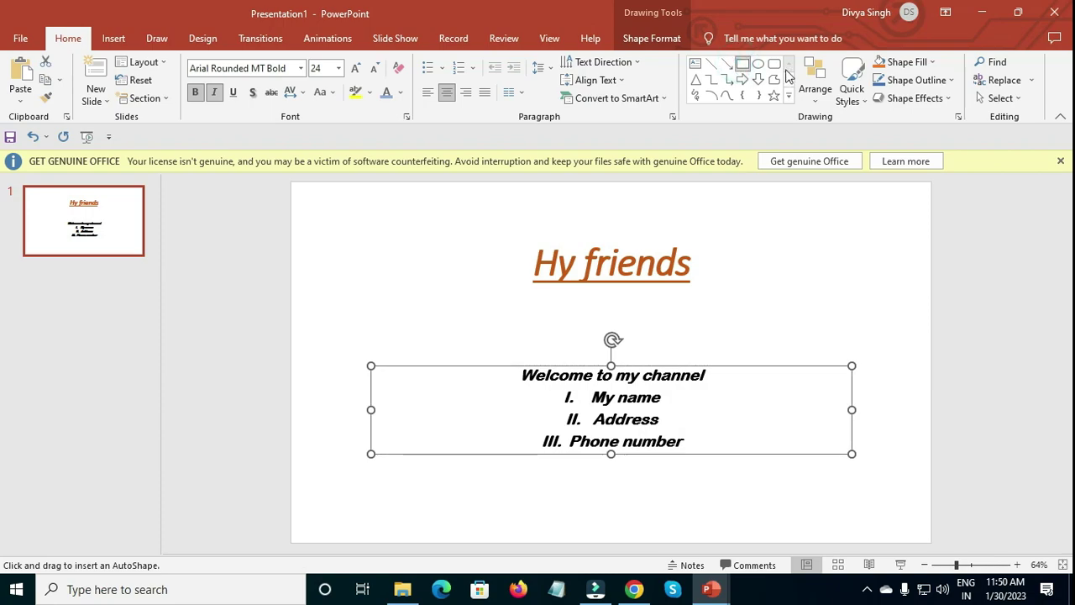
left_click(907, 61)
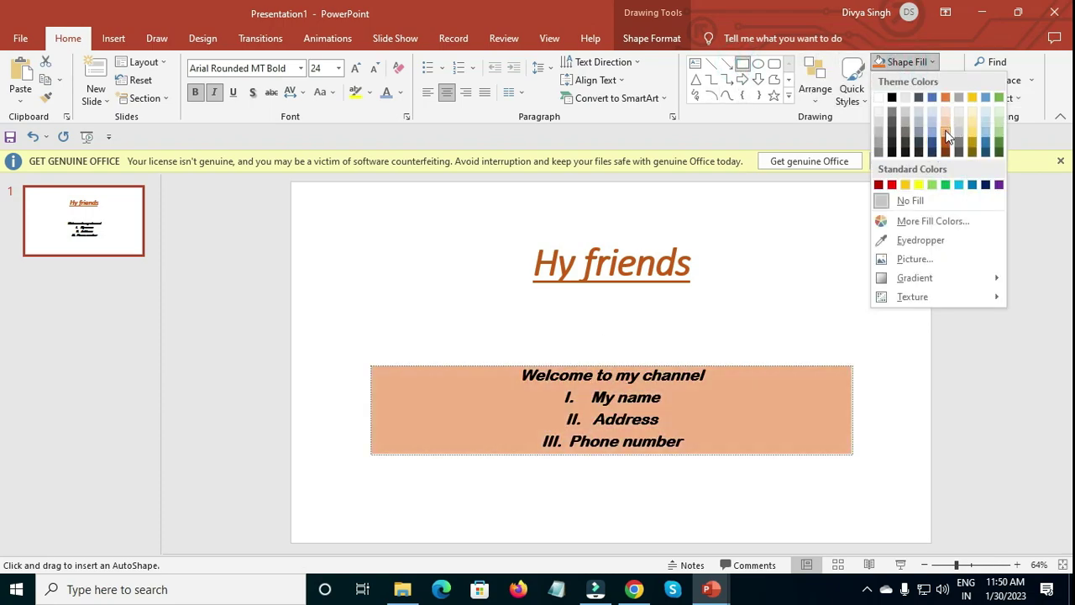
left_click(946, 137)
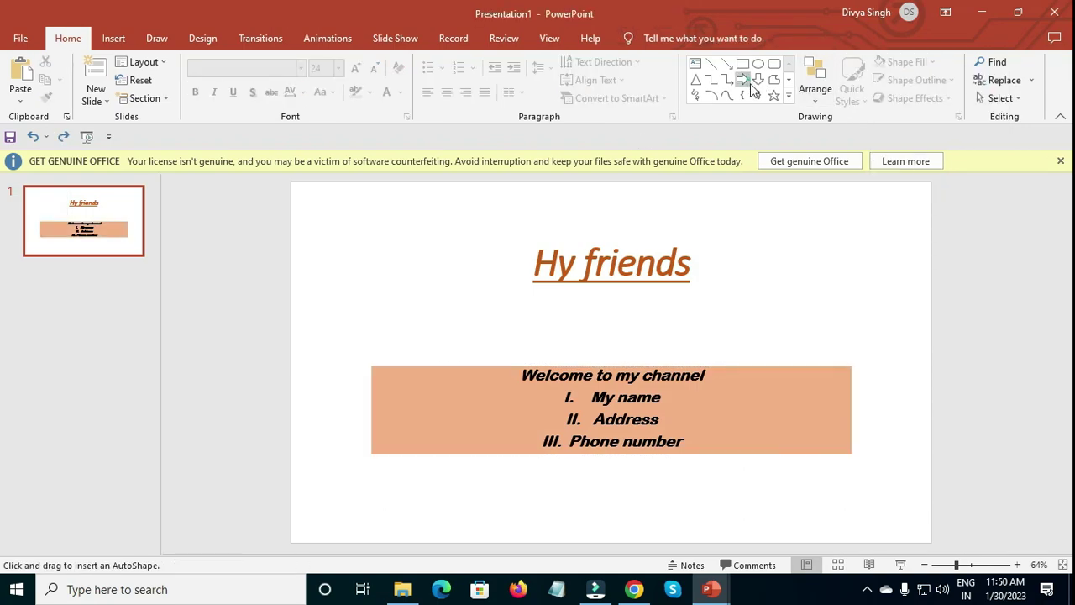
mouse_move(715, 260)
left_mouse_down()
mouse_move(819, 291)
mouse_move(522, 322)
mouse_move(496, 410)
left_mouse_up()
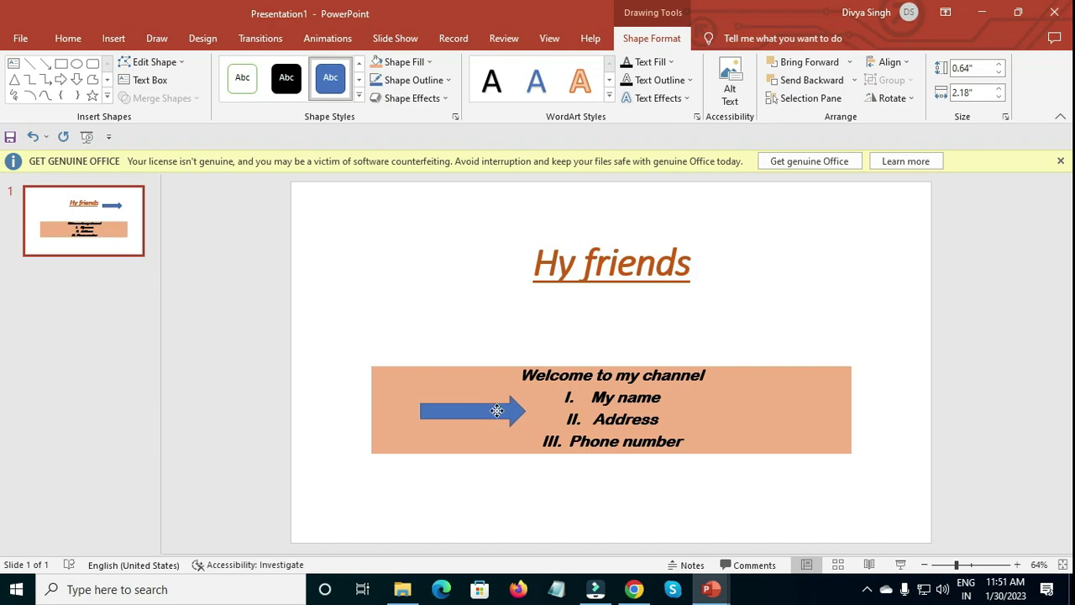
left_click(474, 329)
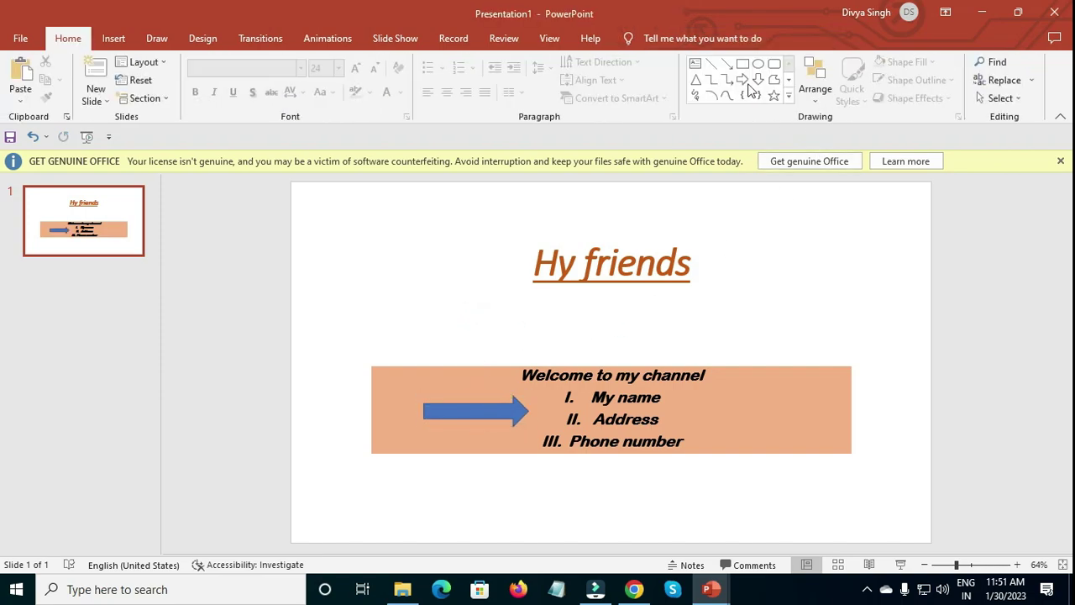
- Undo a stray elbow connector drawn from the title, leaving Arrange options unchanged
left_click(722, 79)
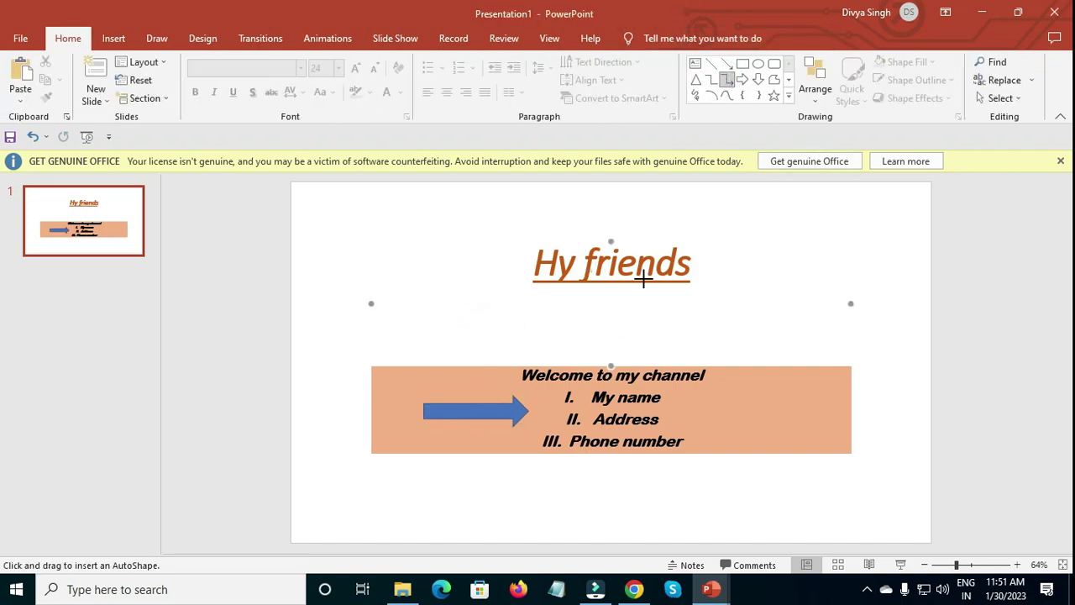
left_click_drag(591, 272, 767, 384)
left_click(926, 329)
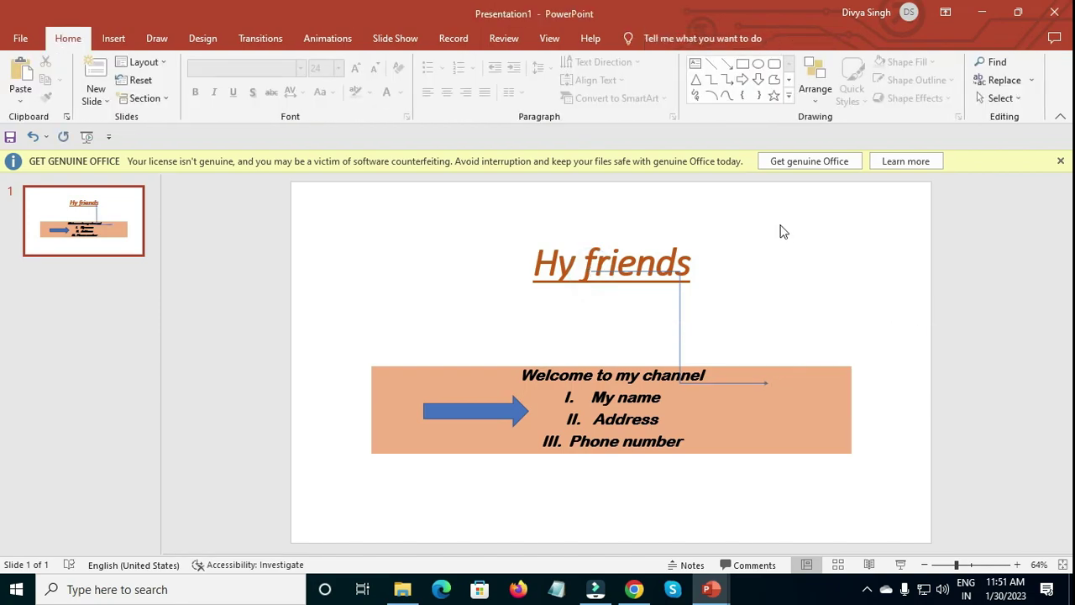
key("ctrl+z")
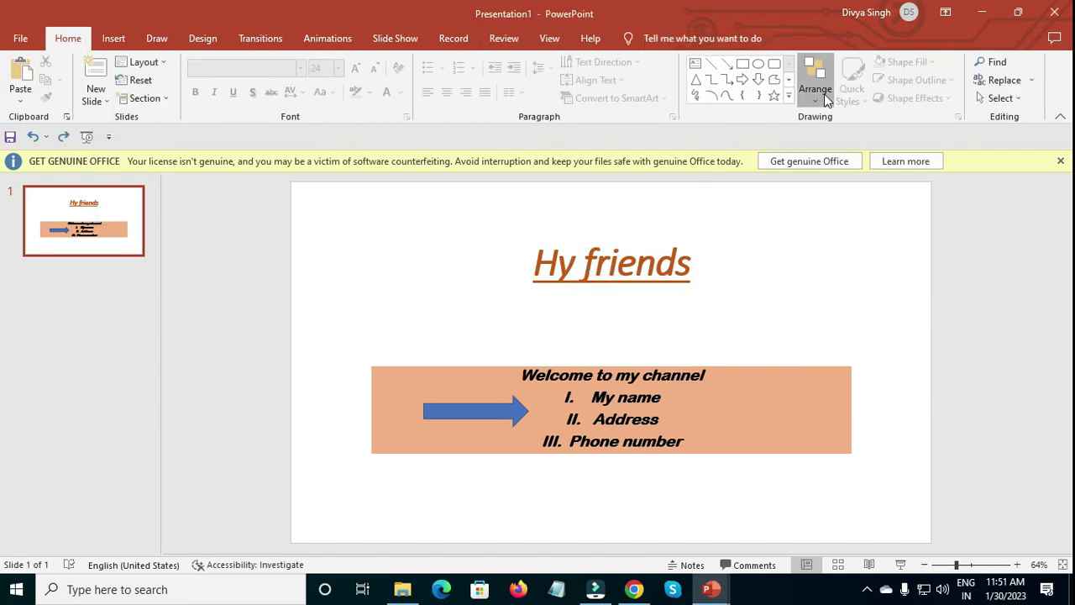
left_click(824, 93)
left_click(755, 243)
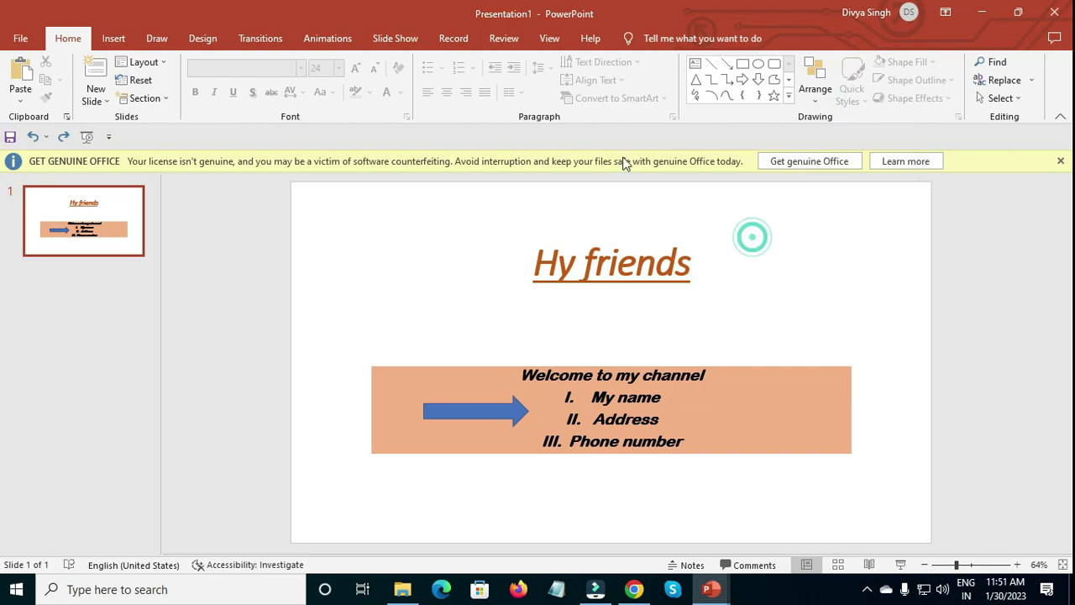
- Apply the Picture with Caption layout to slide 1 and select the empty picture placeholder
left_click(141, 61)
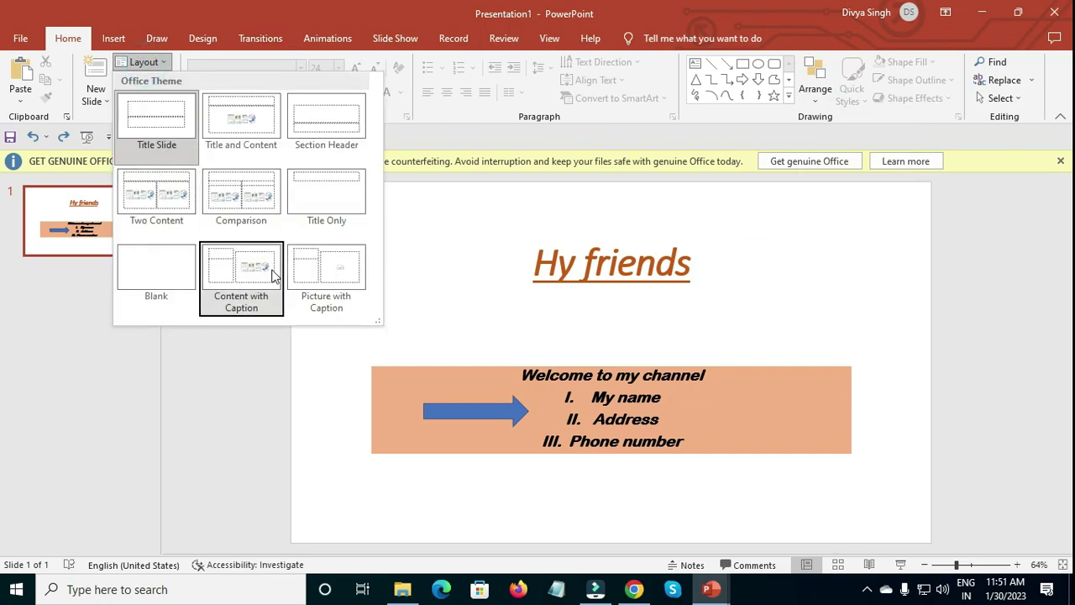
left_click(325, 274)
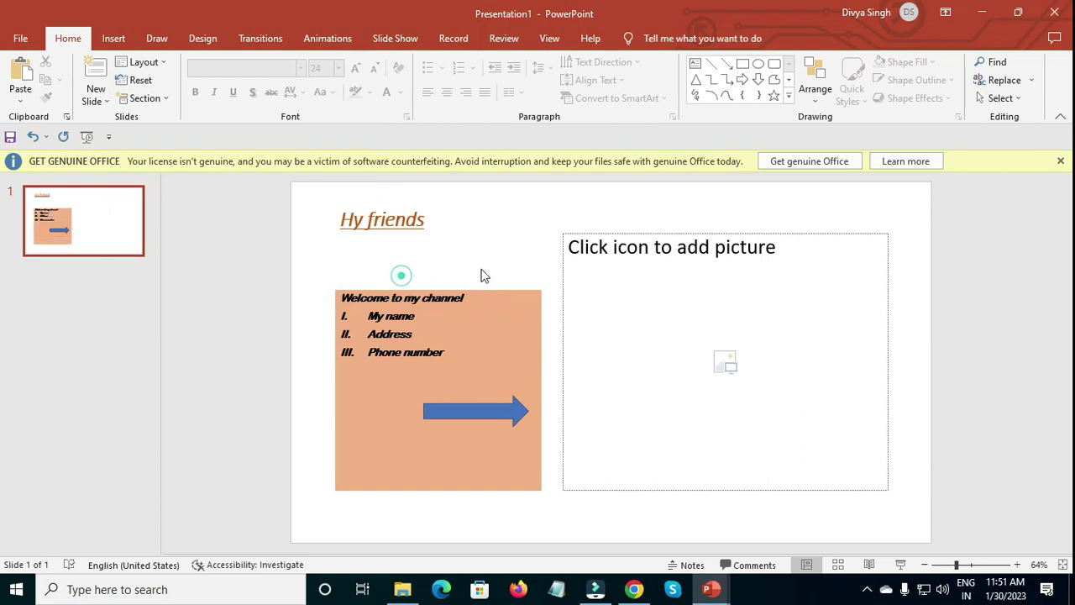
left_click(778, 329)
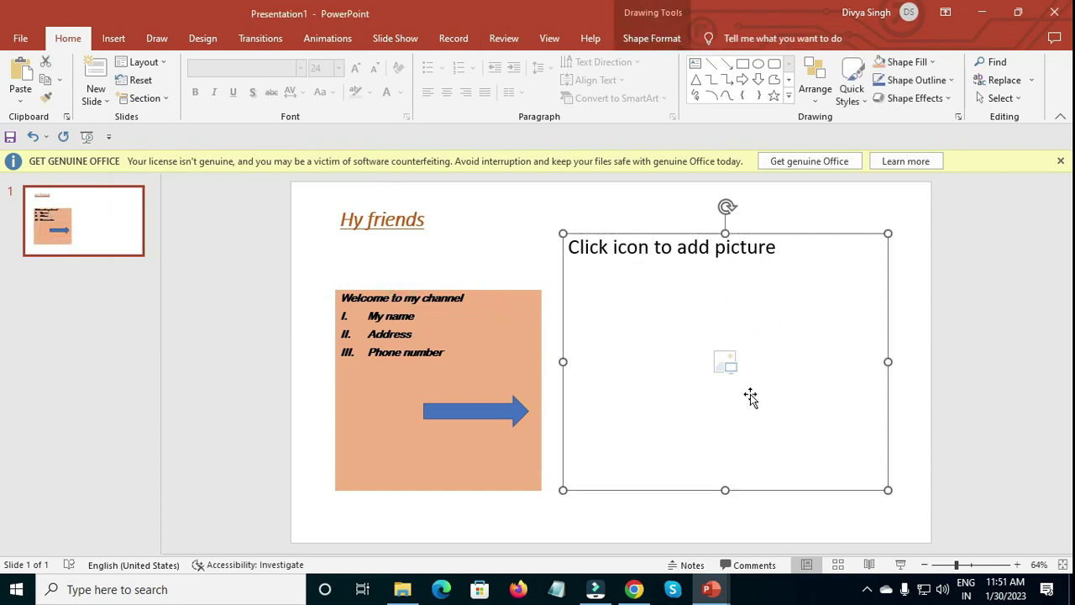
- Insert the SCHOOL classroom picture from the Pictures folder into the placeholder
left_click(728, 366)
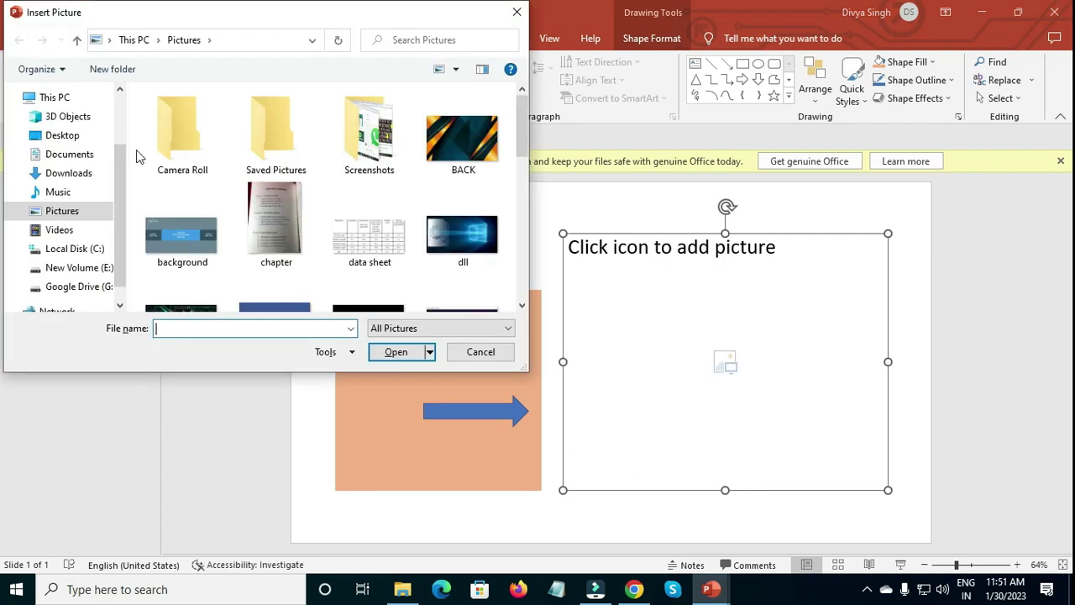
scroll(372, 183, "down", 5)
scroll(372, 185, "down", 3)
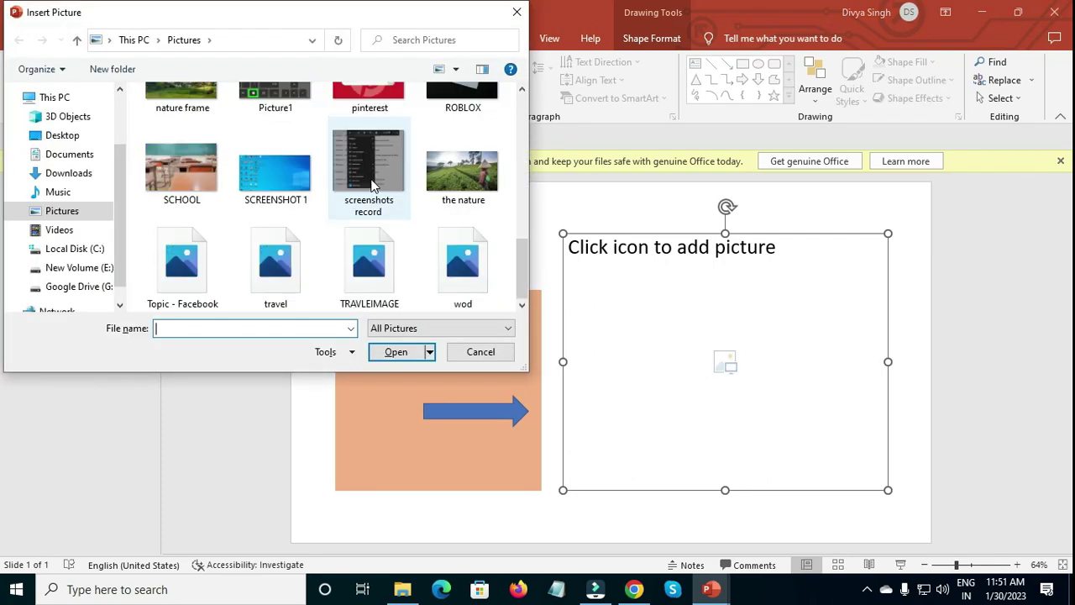
left_click(201, 173)
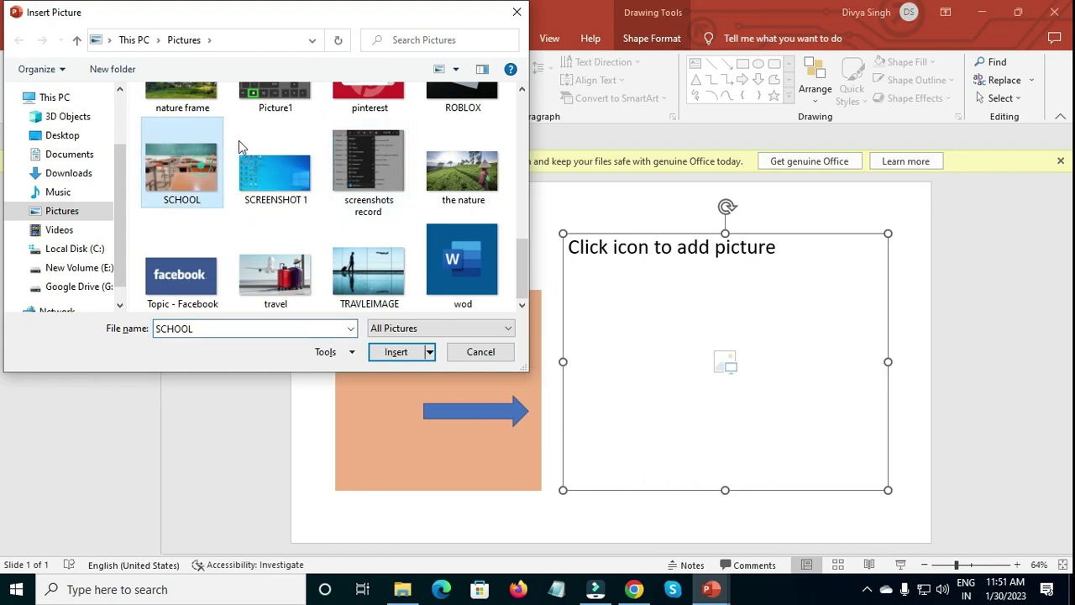
left_click(396, 352)
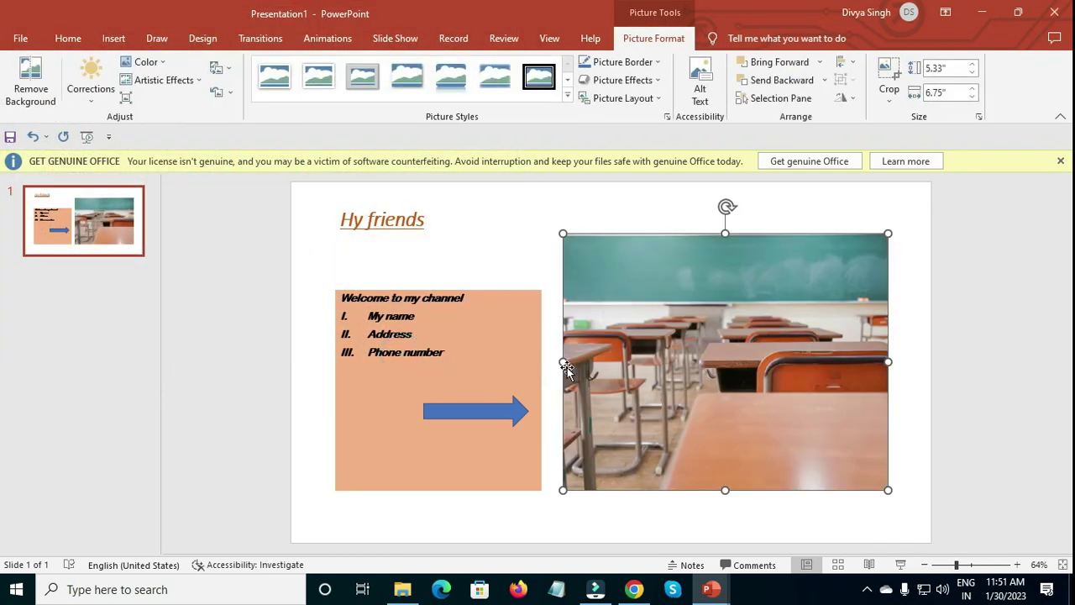
- Nudge the classroom photo slightly and dismiss the move and context menus
left_click(925, 366)
left_click_drag(802, 381, 779, 362)
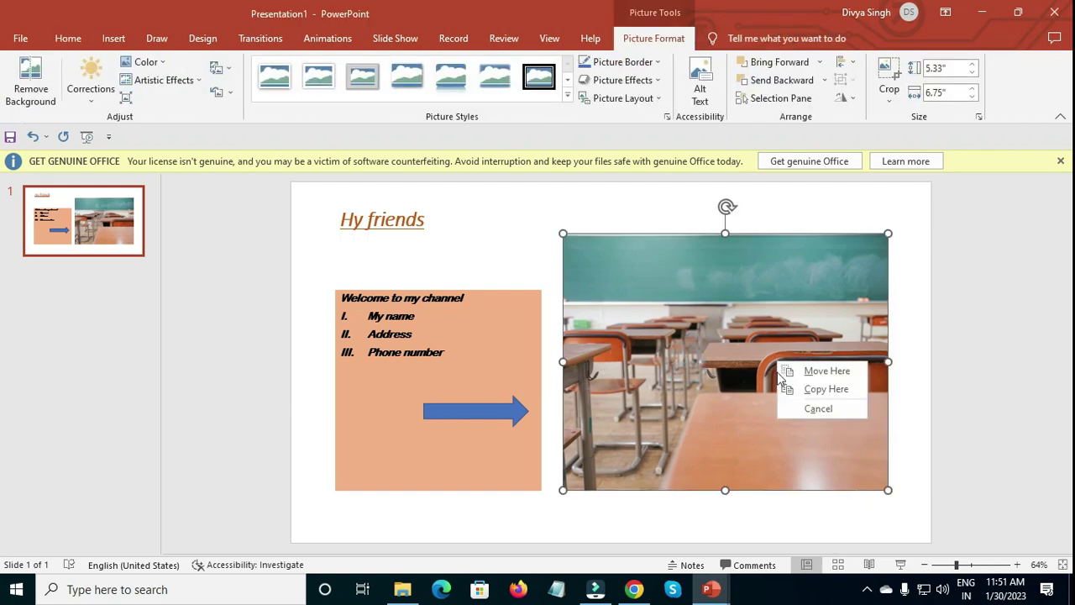
left_click(824, 459)
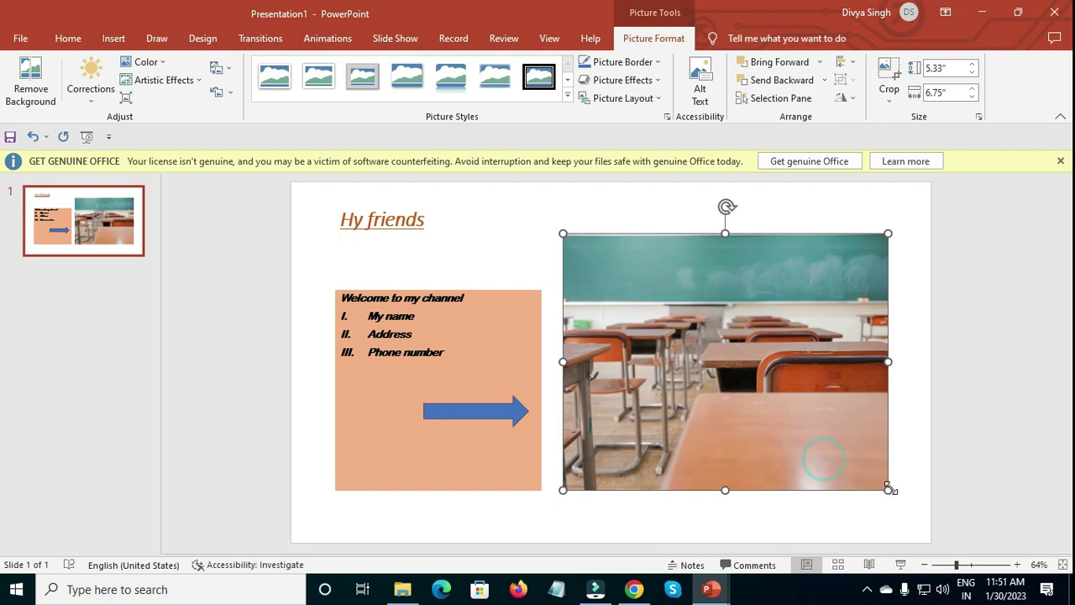
right_click(773, 380)
left_click(718, 332)
- Try several picture styles, settling on the reflected rounded-rectangle style for the photo
left_click(539, 76)
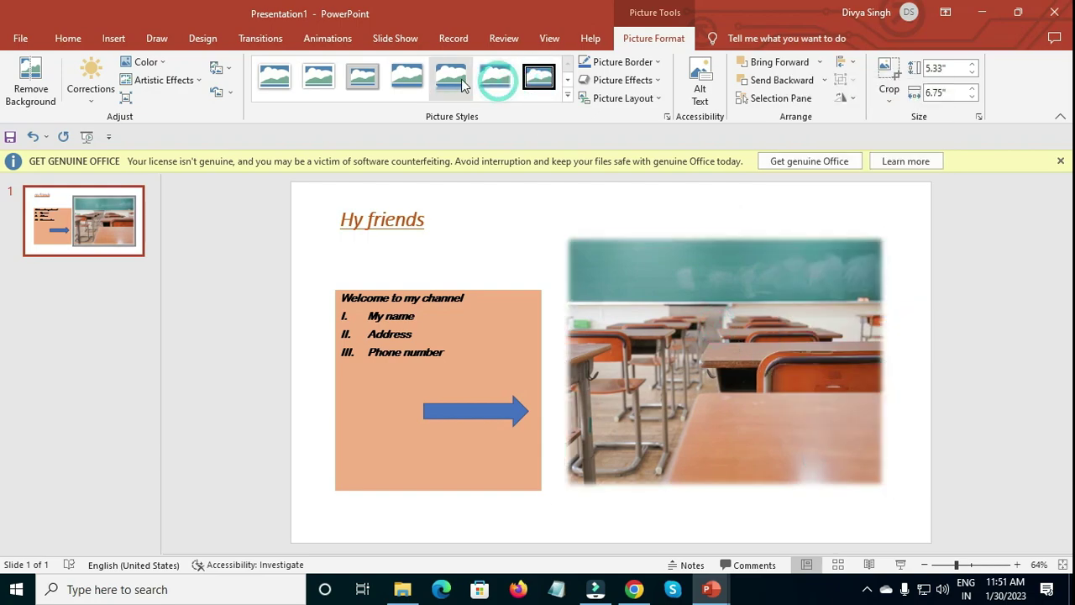
left_click(458, 77)
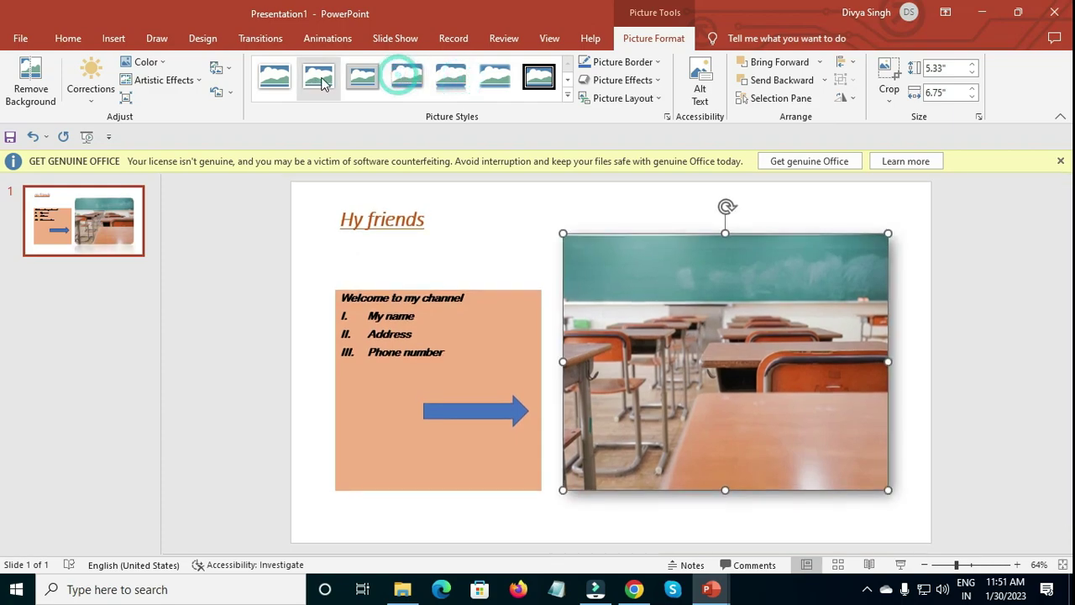
left_click(353, 78)
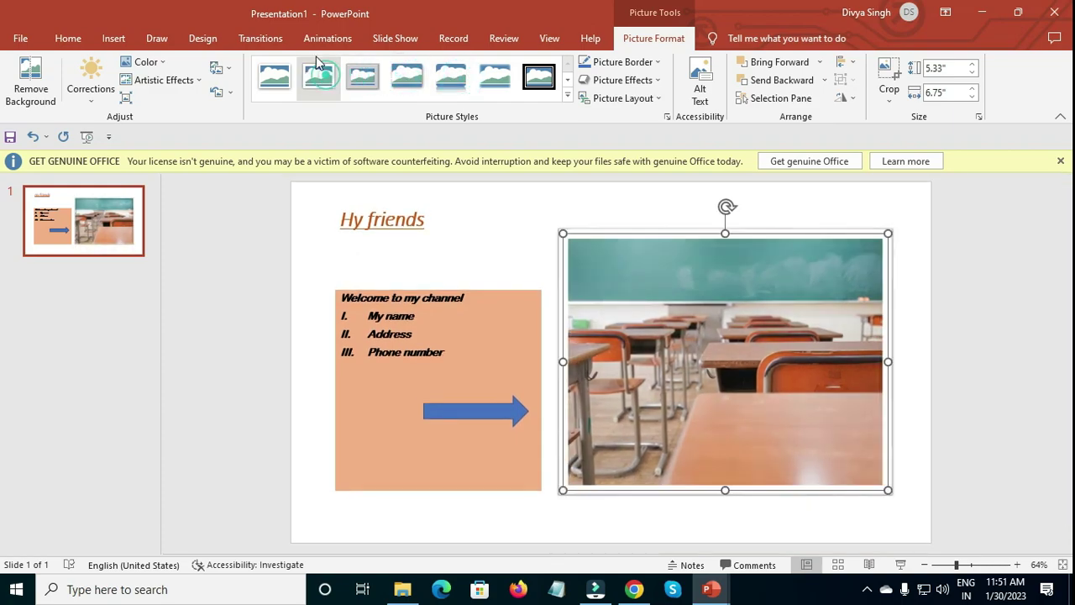
left_click(284, 79)
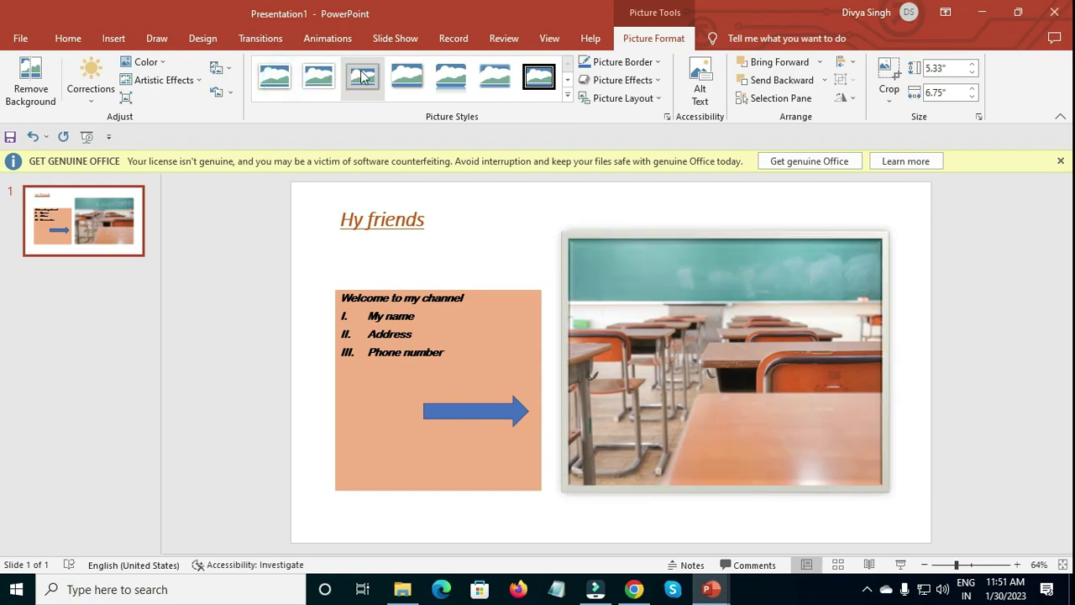
left_click(408, 75)
left_click(461, 78)
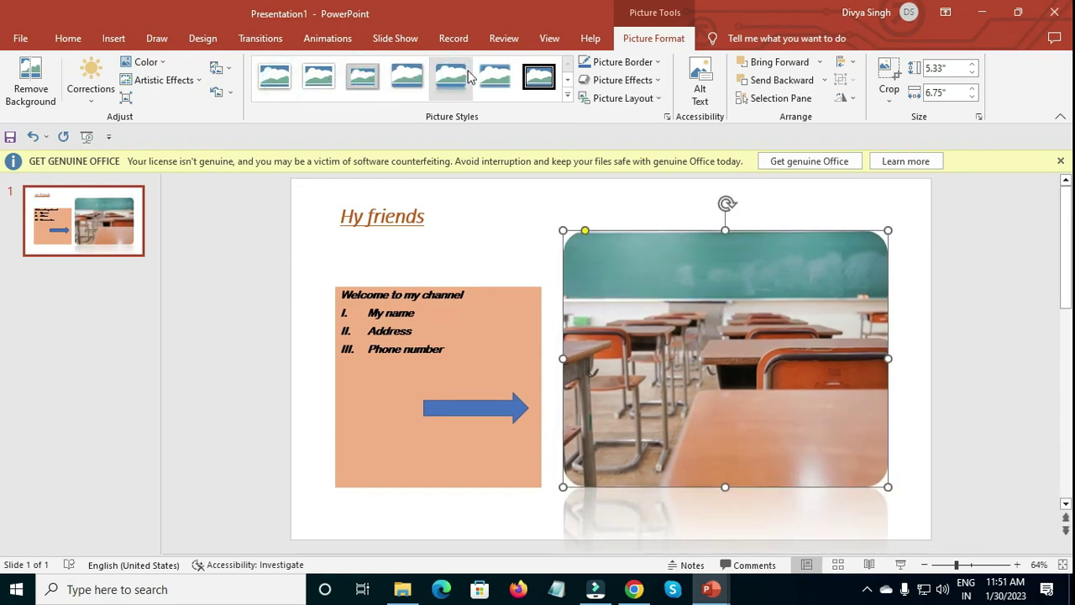
left_click(1004, 320)
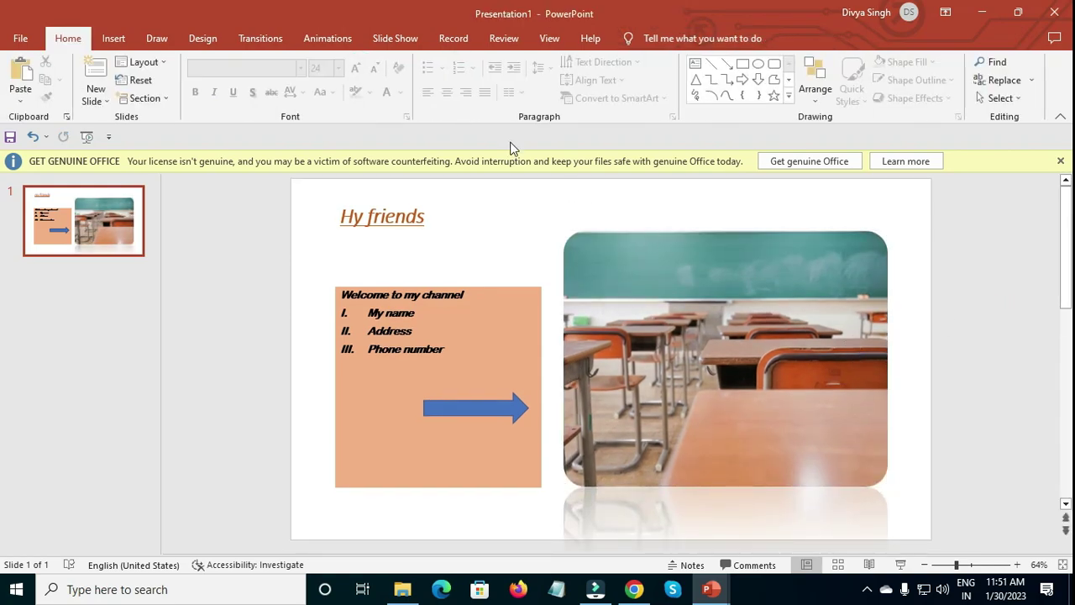
left_click(652, 368)
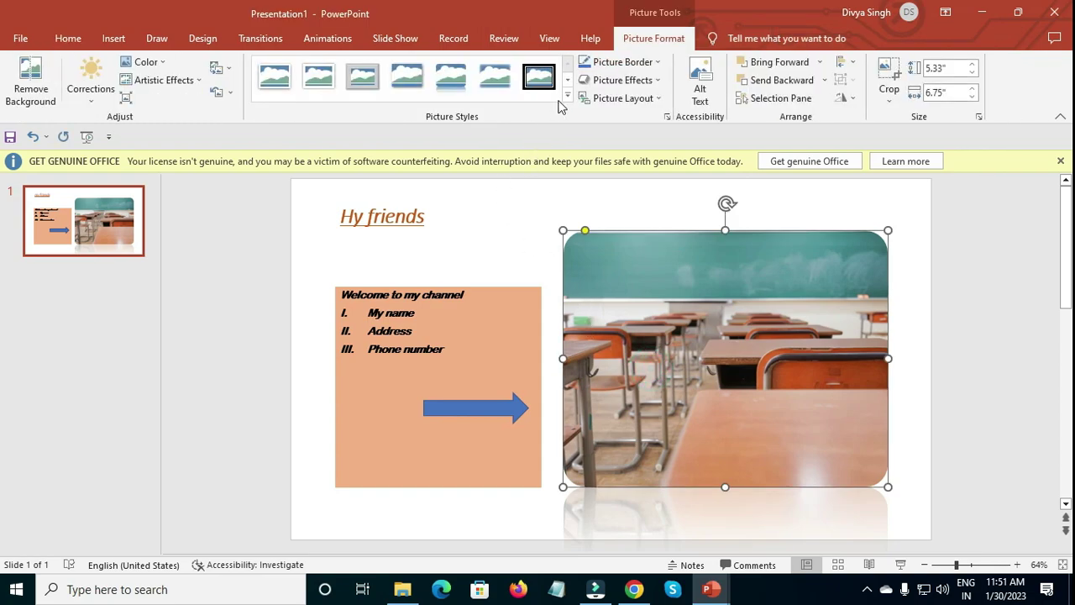
left_click(616, 82)
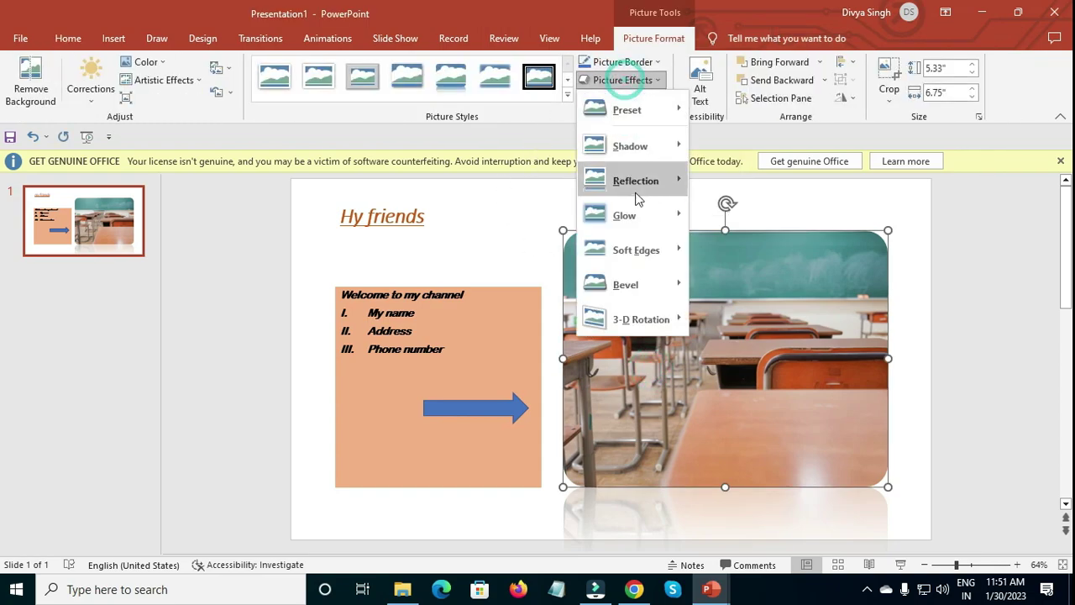
mouse_move(636, 250)
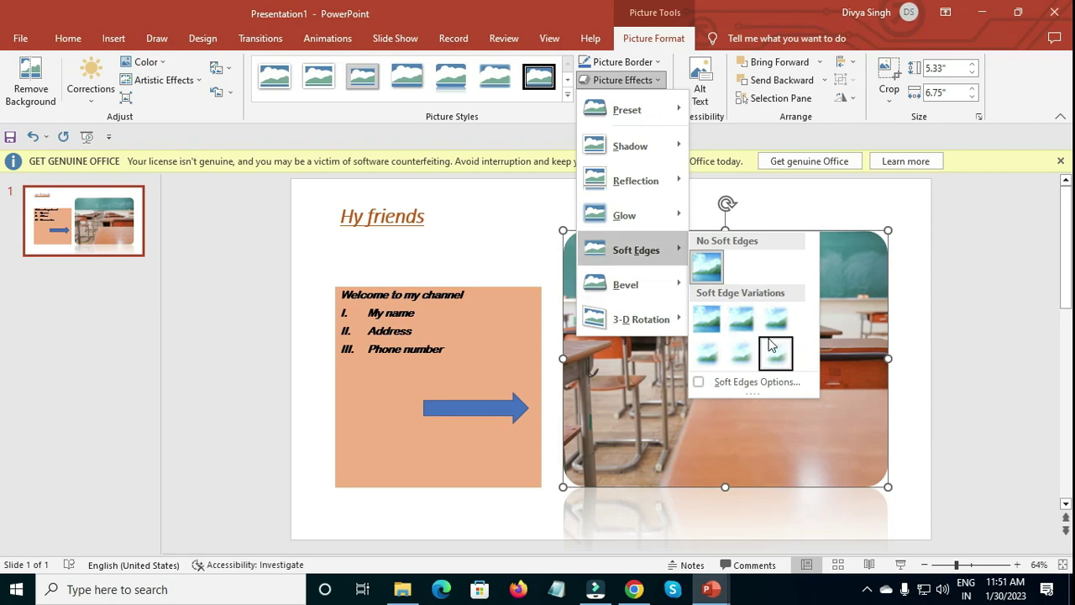
- Apply a Soft Edges effect to the classroom photo
left_click(773, 321)
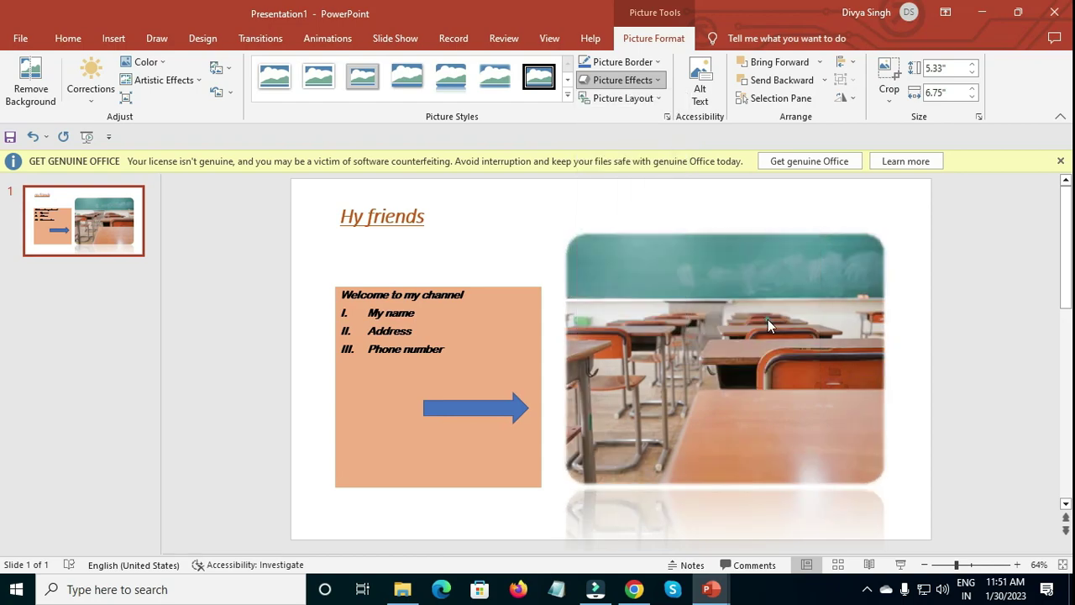
left_click(941, 335)
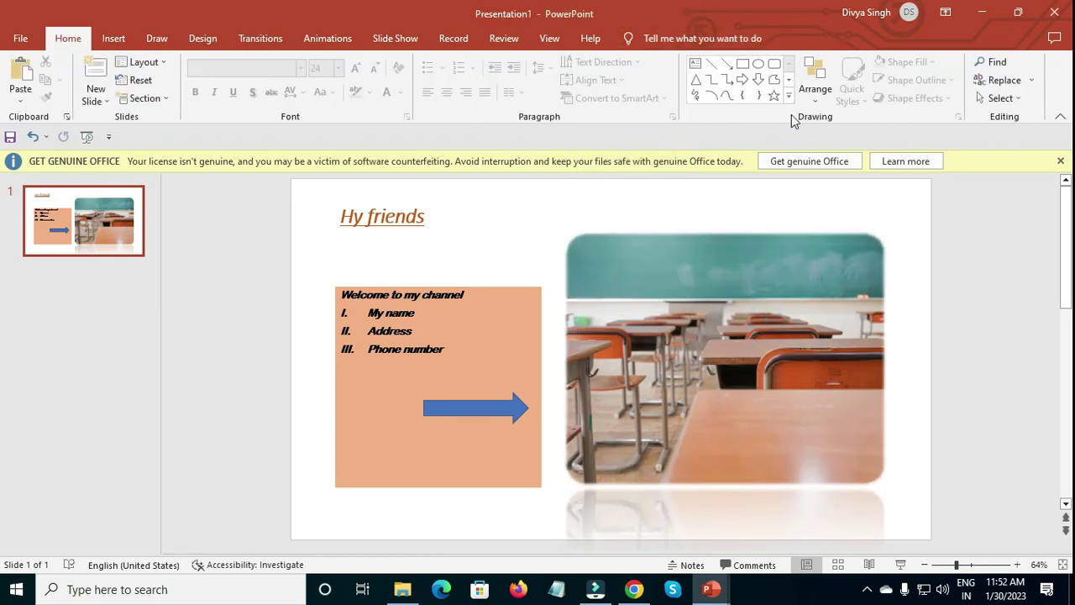
left_click(768, 411)
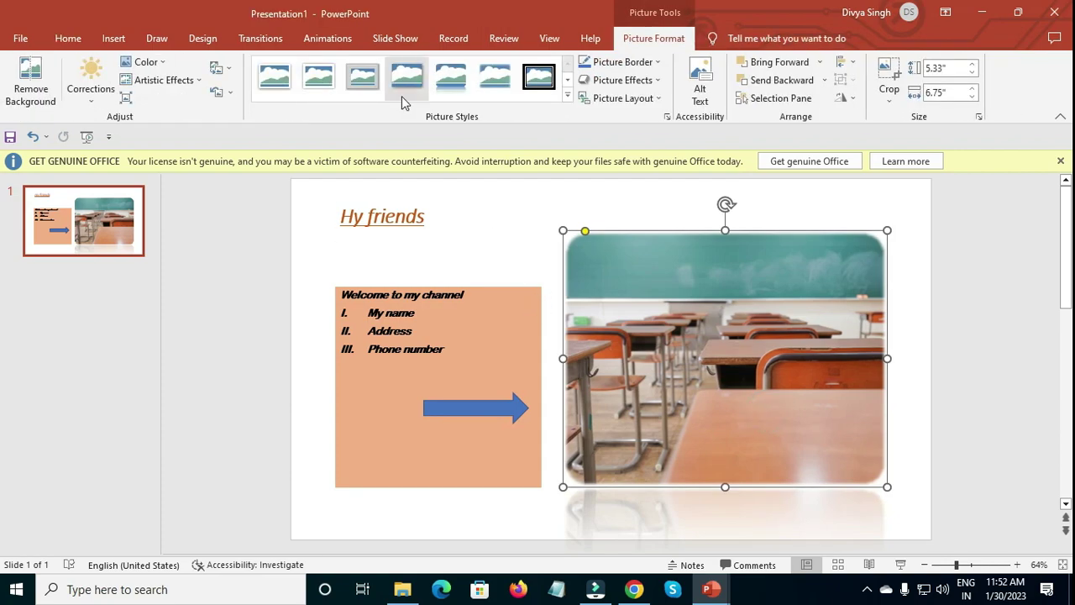
- Pick a picture border colour for the classroom photo
left_click(621, 62)
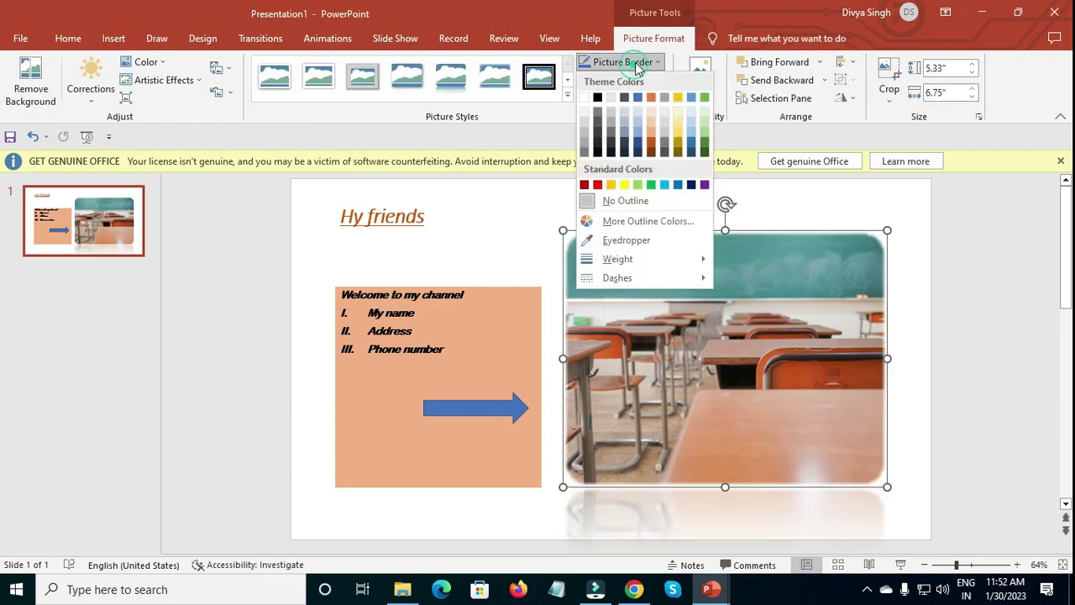
left_click(610, 153)
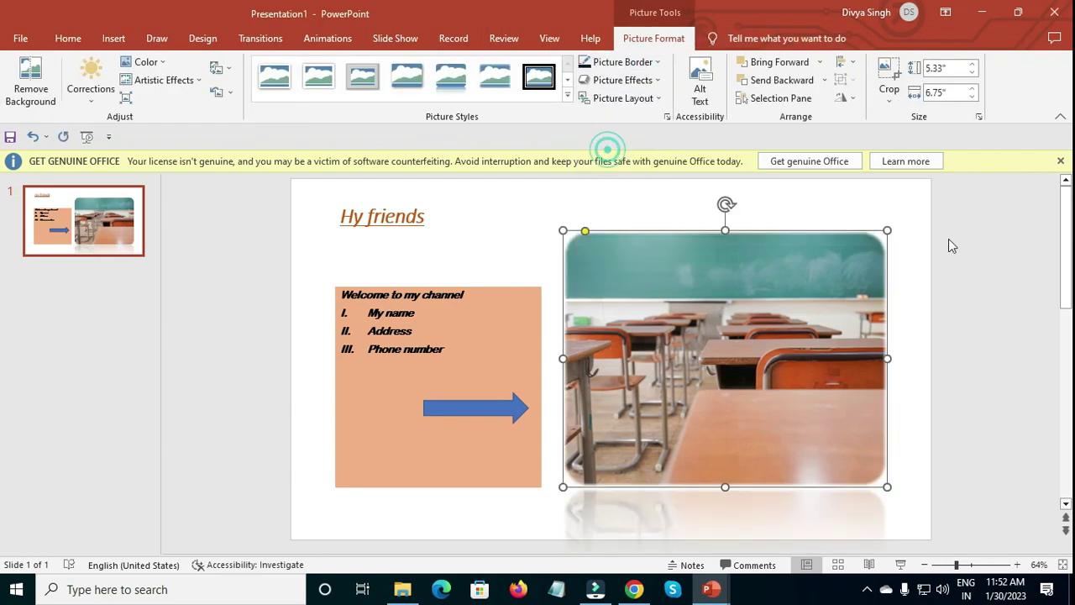
left_click(981, 278)
left_click(404, 405)
left_click(953, 235)
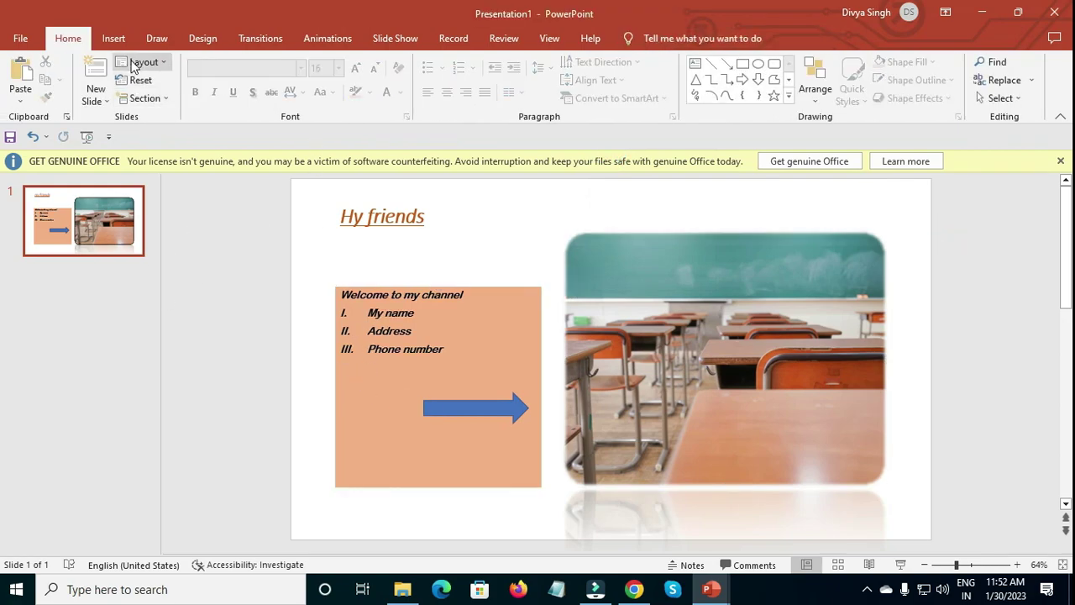
- Add a blank slide 2 after the title slide
left_click(94, 99)
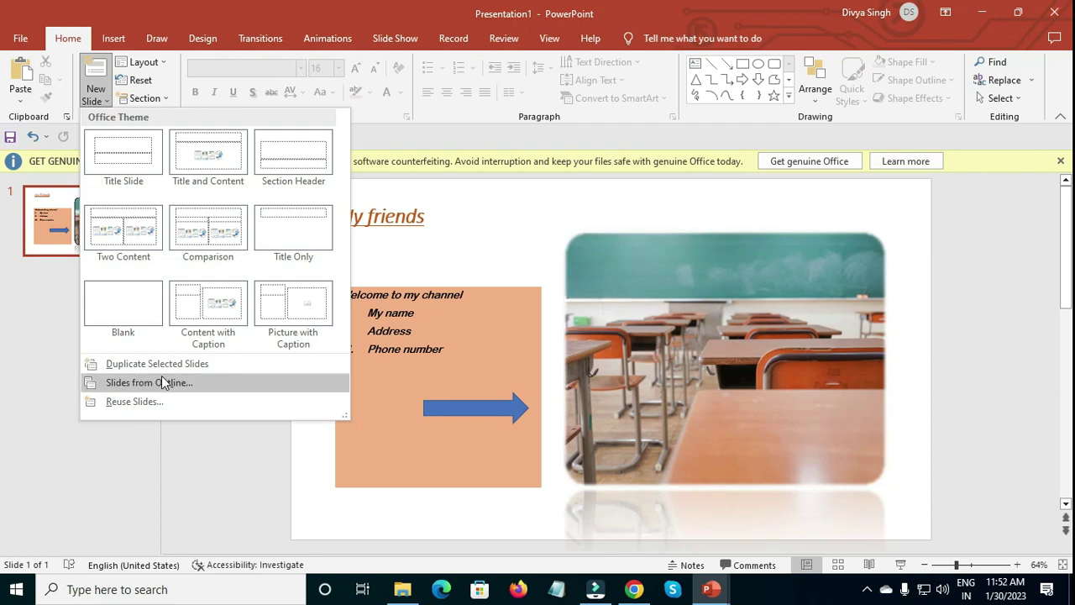
left_click(136, 304)
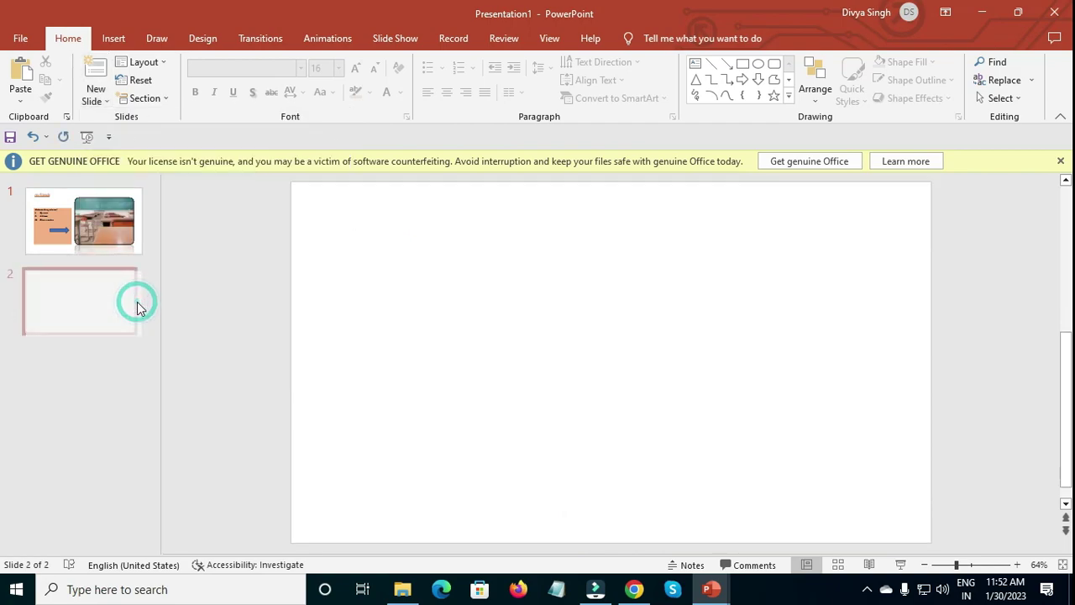
left_click(63, 248)
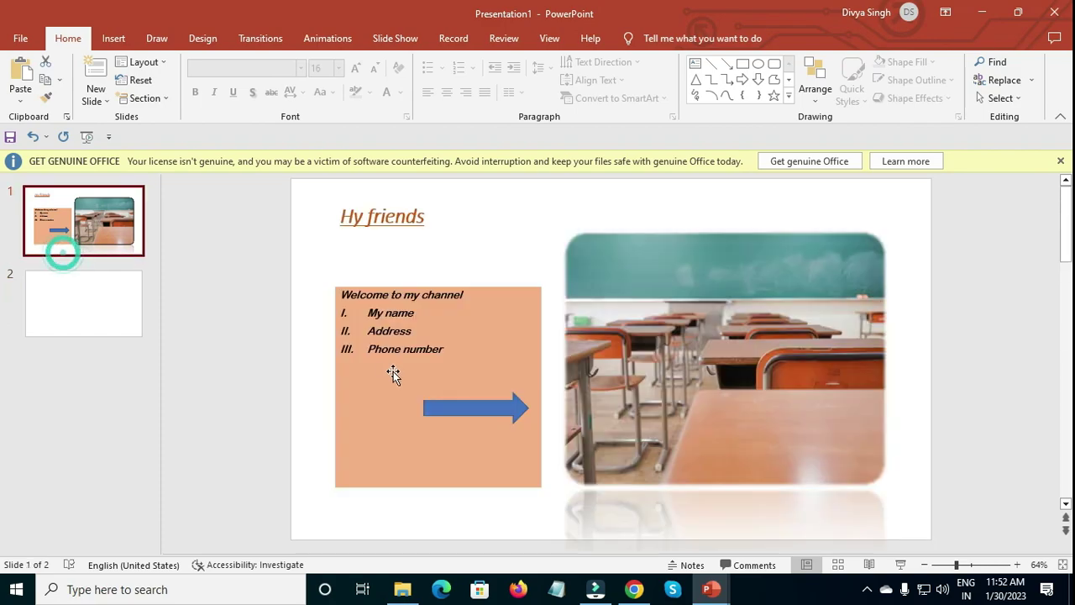
left_click(123, 313)
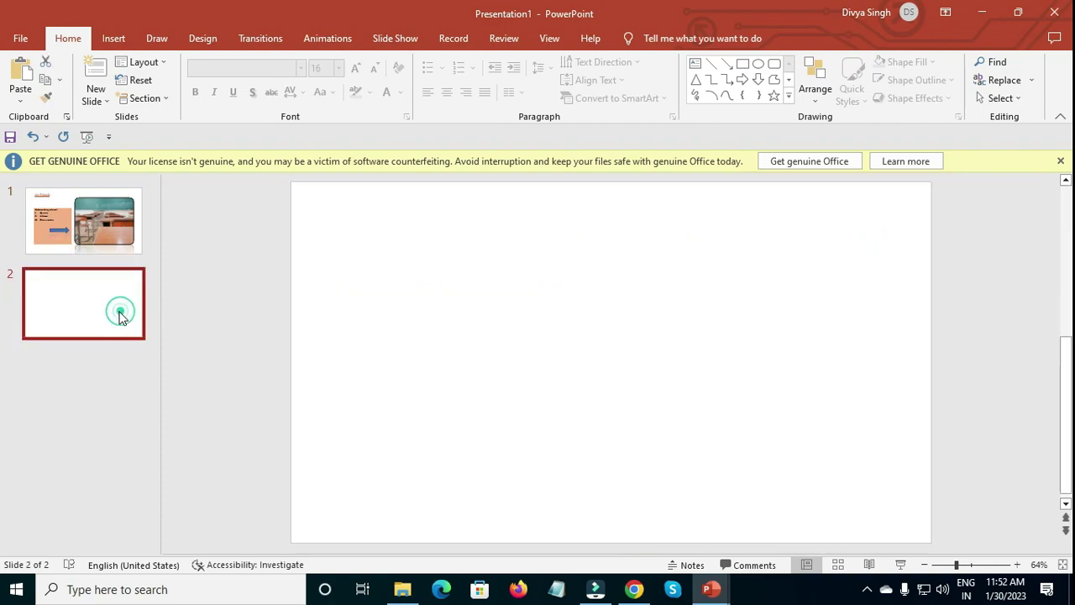
left_click(432, 328)
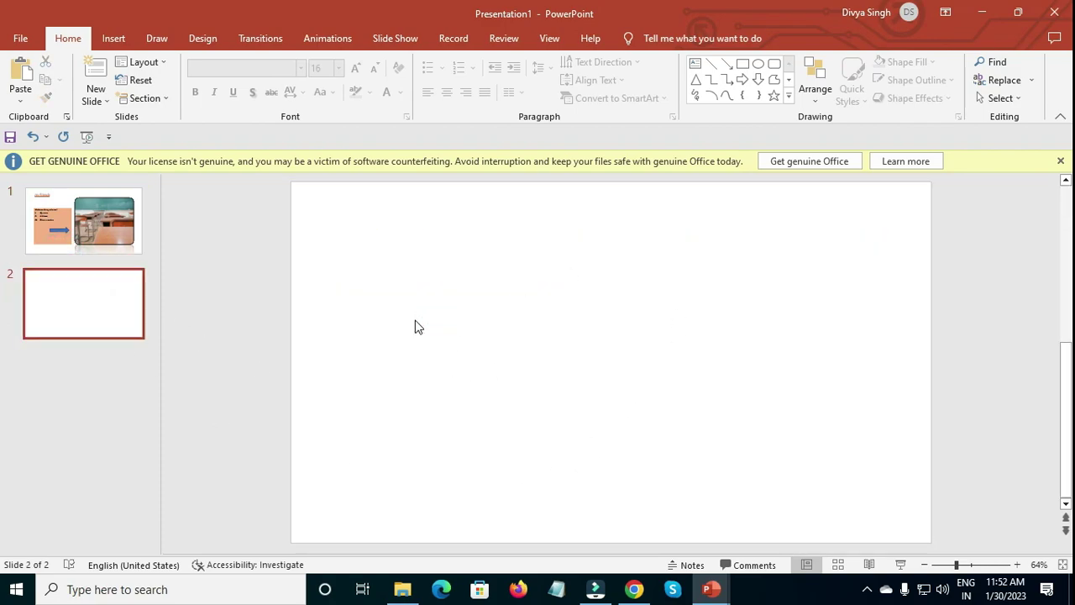
- Add blank slides 3 through 6
left_click(94, 74)
left_click(92, 95)
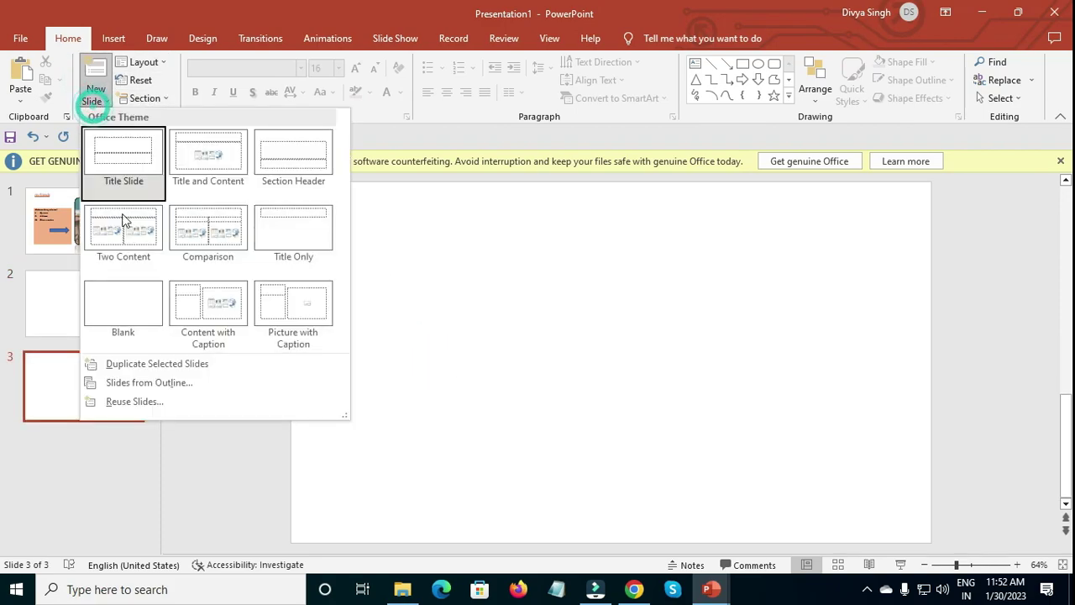
left_click(134, 300)
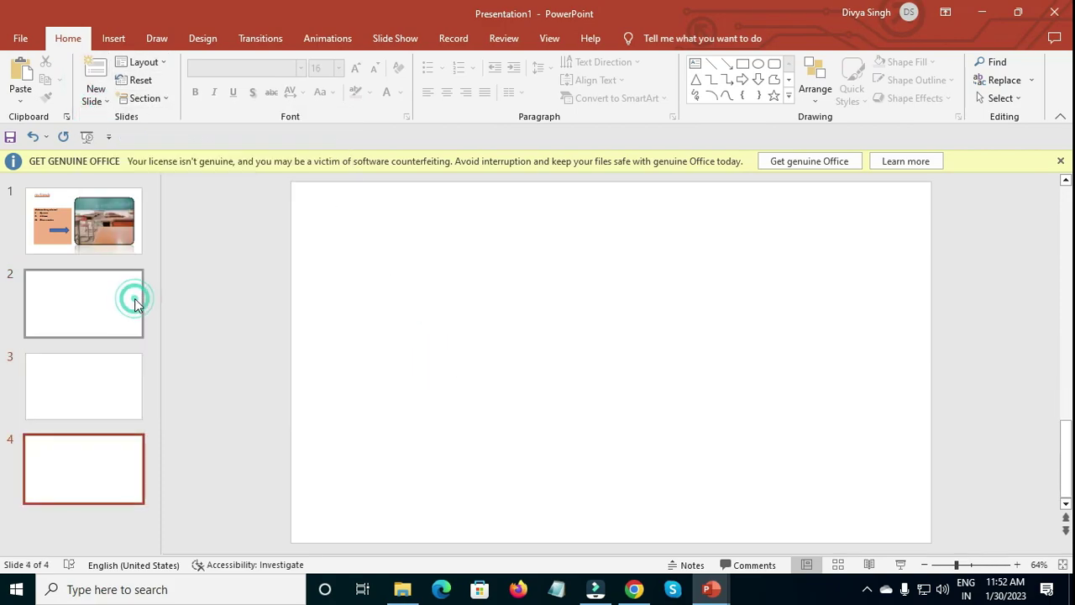
left_click(96, 67)
left_click(95, 67)
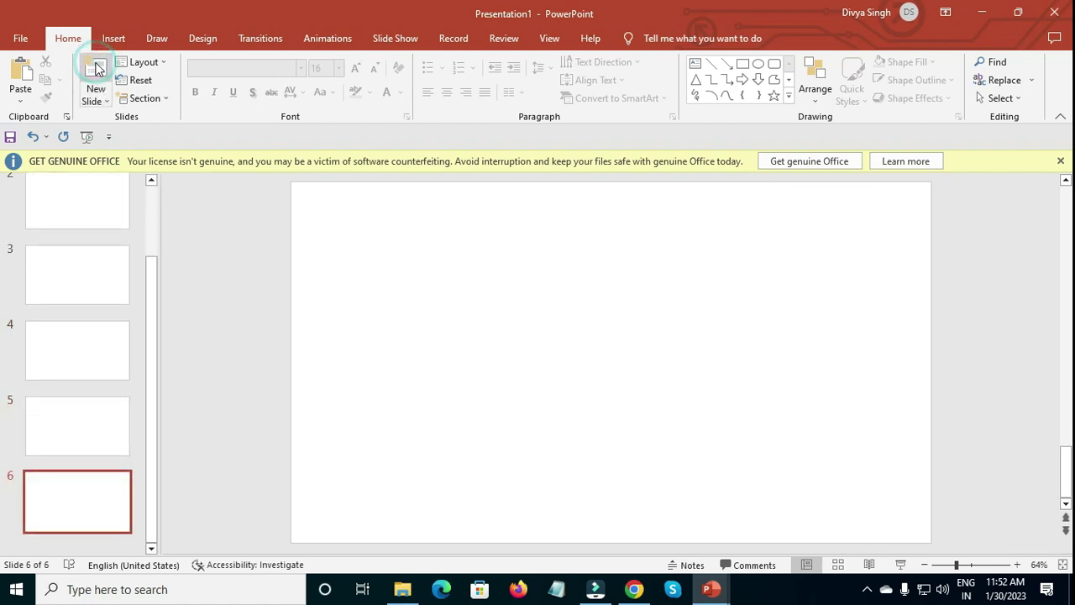
- Move a blank slide down to position 5, then return to slide 2
scroll(74, 435, "up", 3)
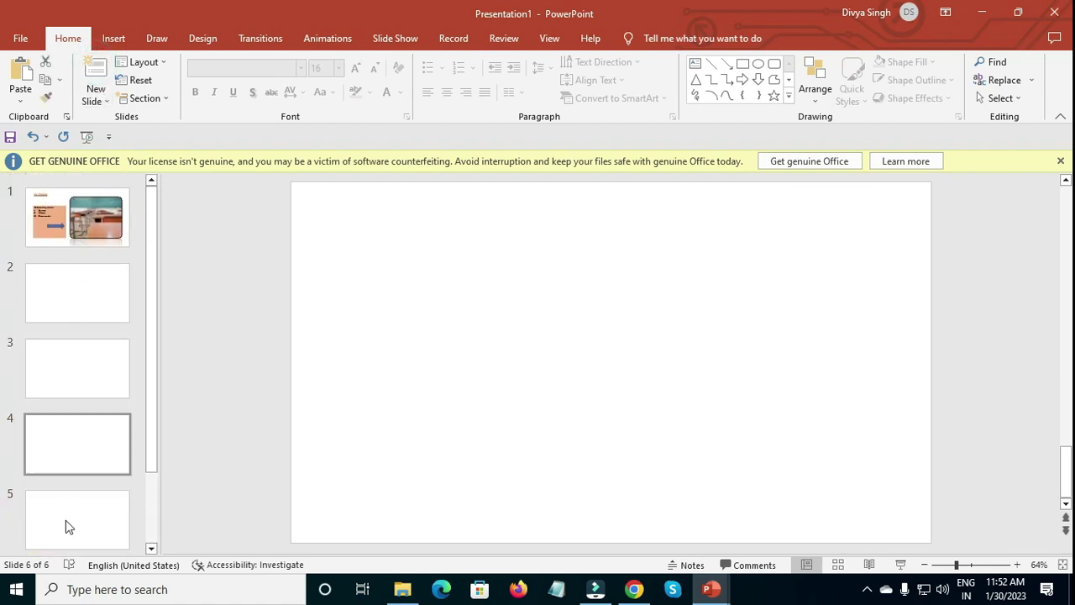
left_click(108, 314)
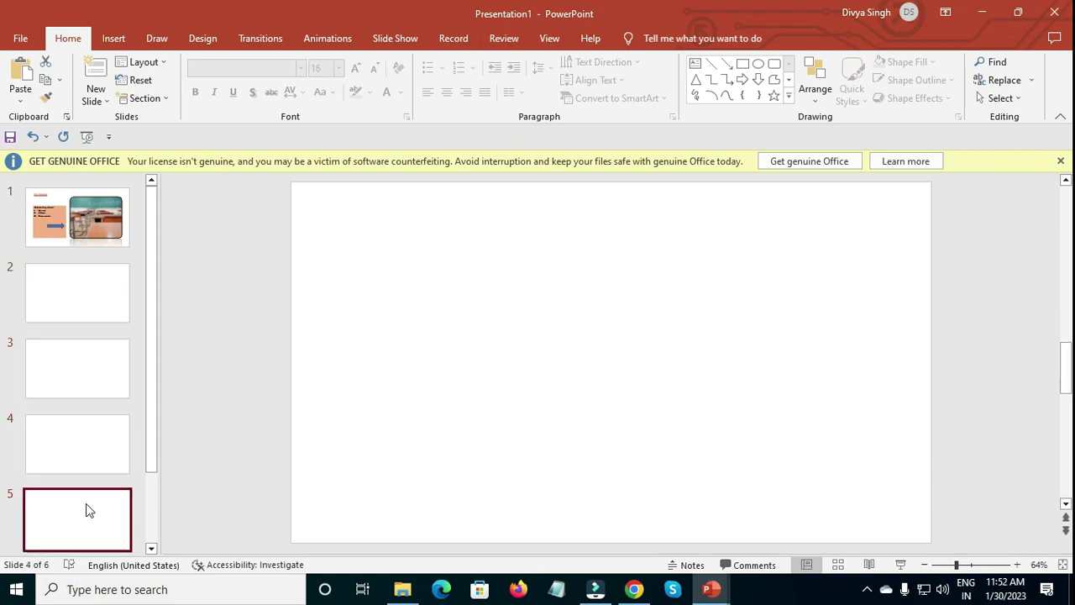
left_click_drag(95, 408, 84, 501)
left_click(84, 312)
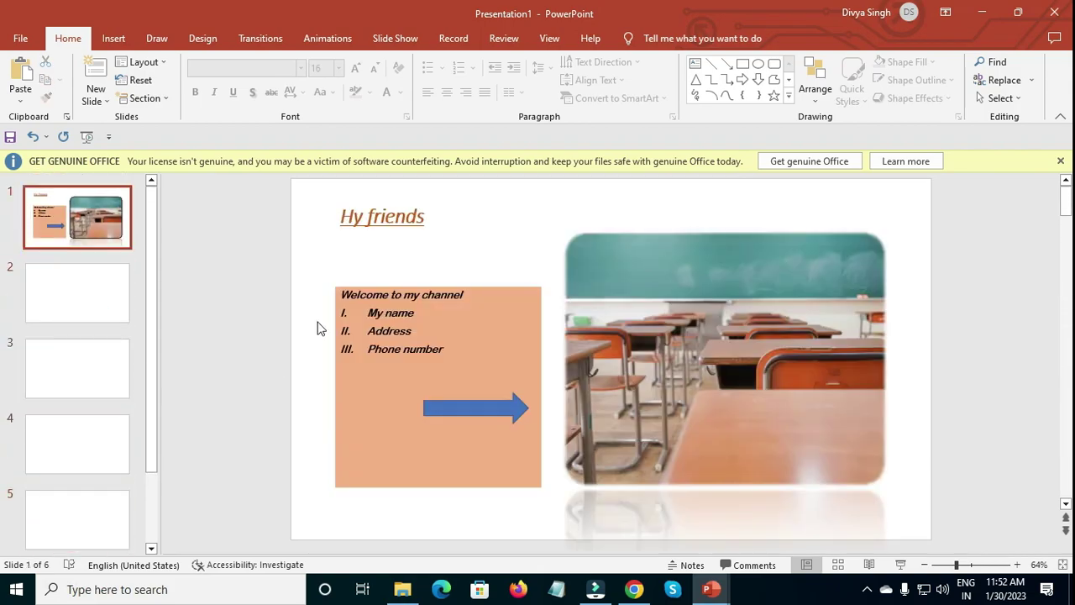
left_click(67, 290)
- Insert the BACK picture from this device onto slide 2
left_click(386, 219)
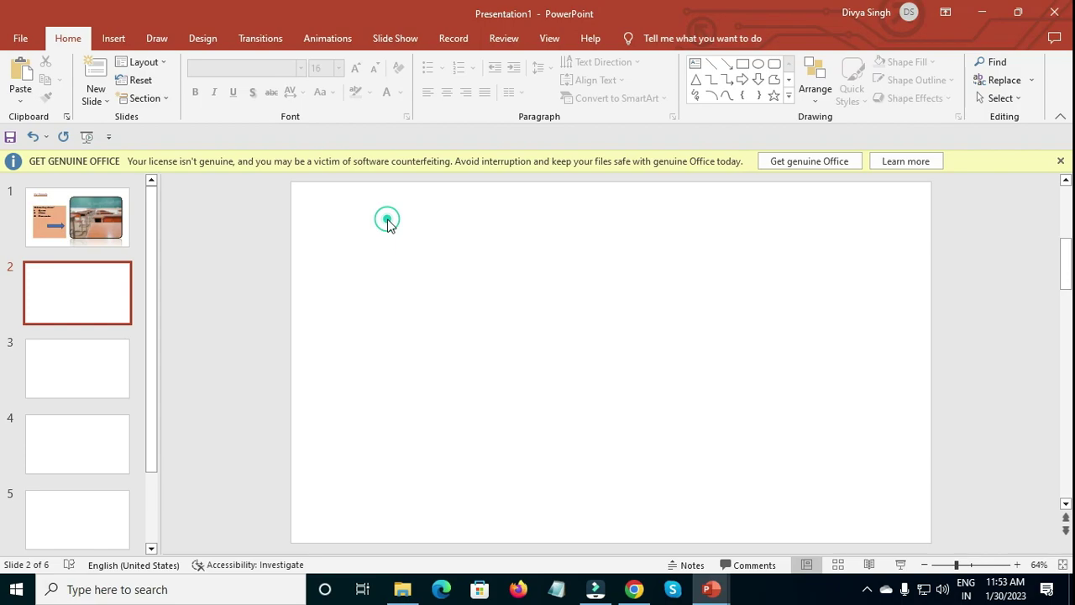
left_click(470, 343)
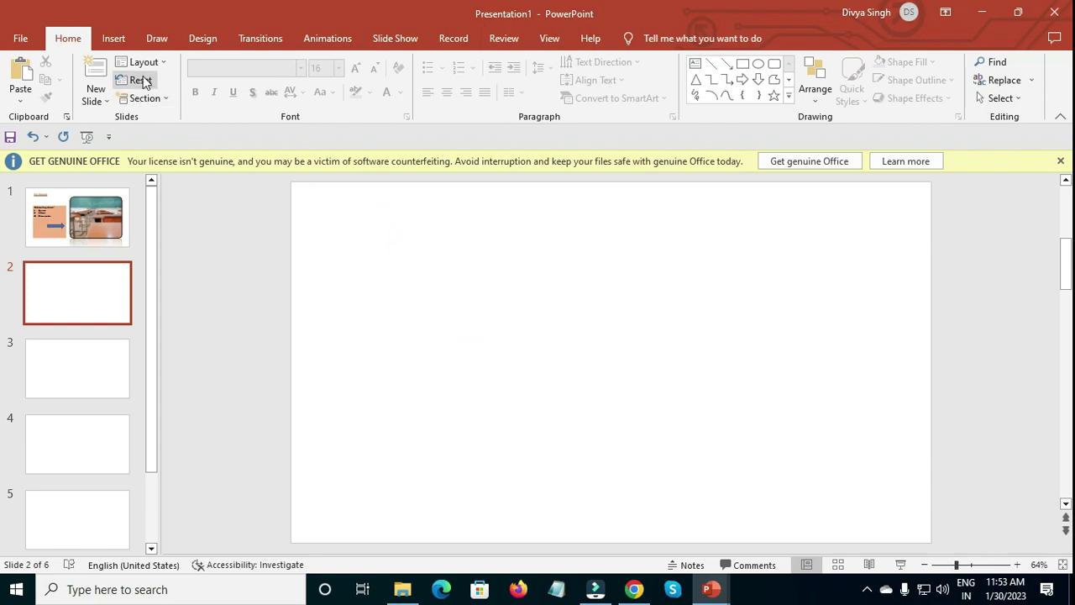
left_click(114, 38)
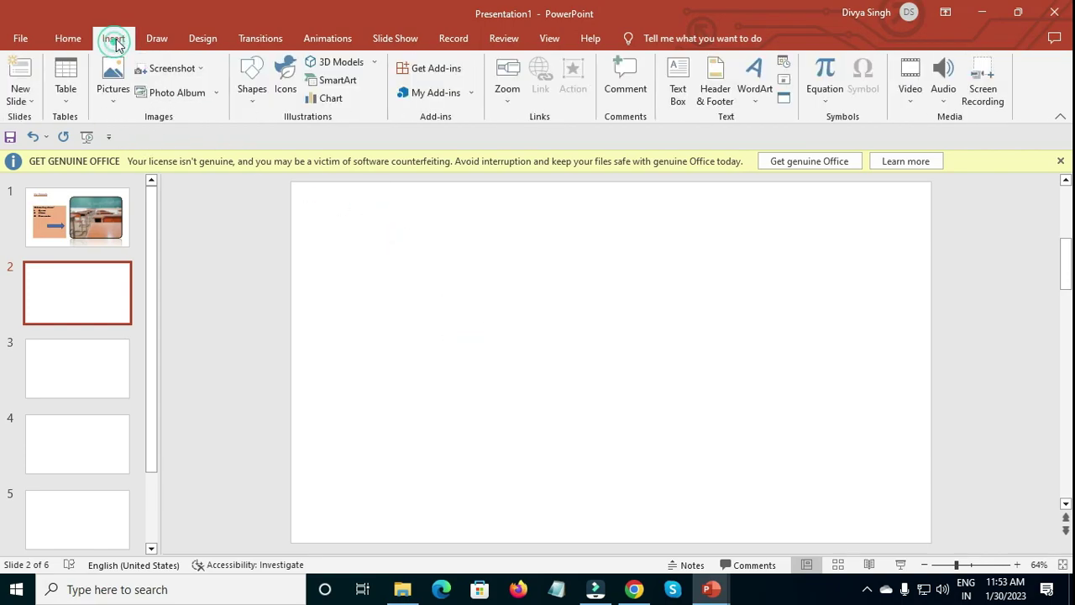
left_click(118, 94)
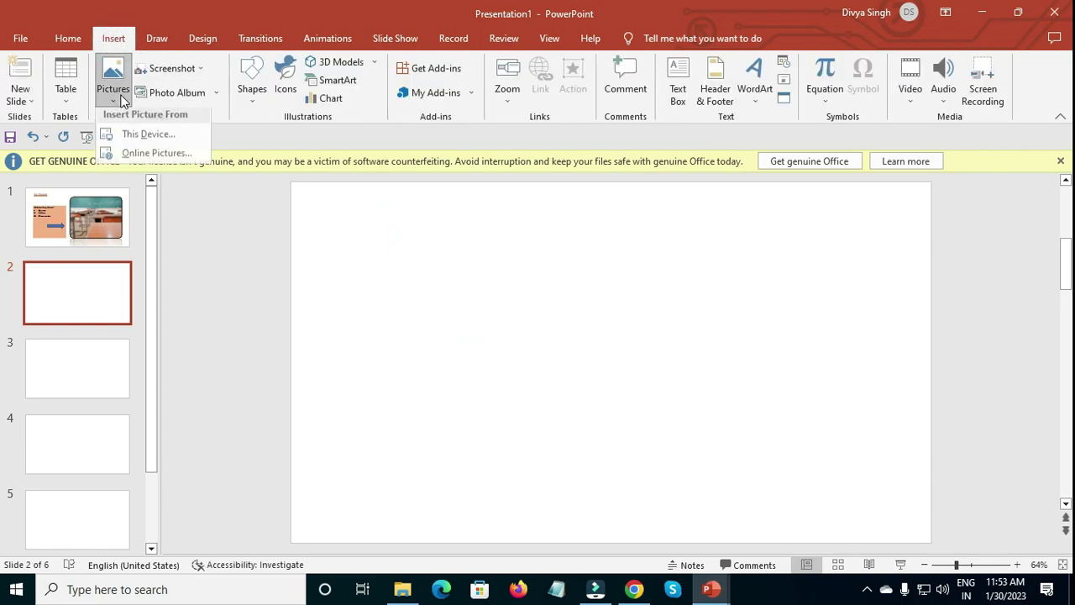
left_click(151, 139)
left_click(466, 144)
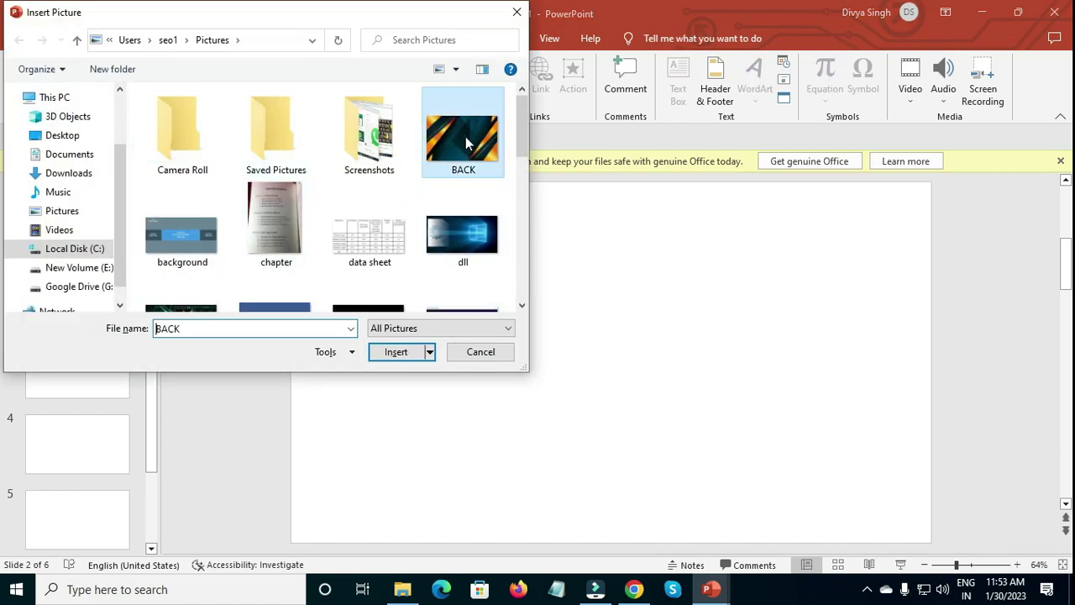
left_click(394, 352)
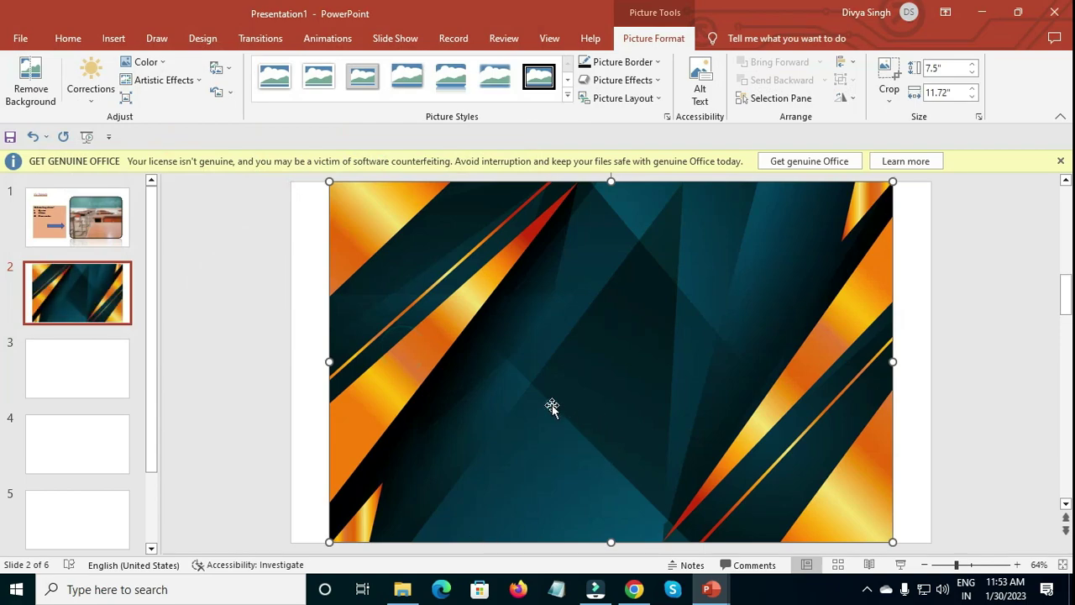
- Resize the BACK picture to 4.6 by 7.19 inches and move it right
left_click(549, 403)
left_click_drag(892, 543, 675, 402)
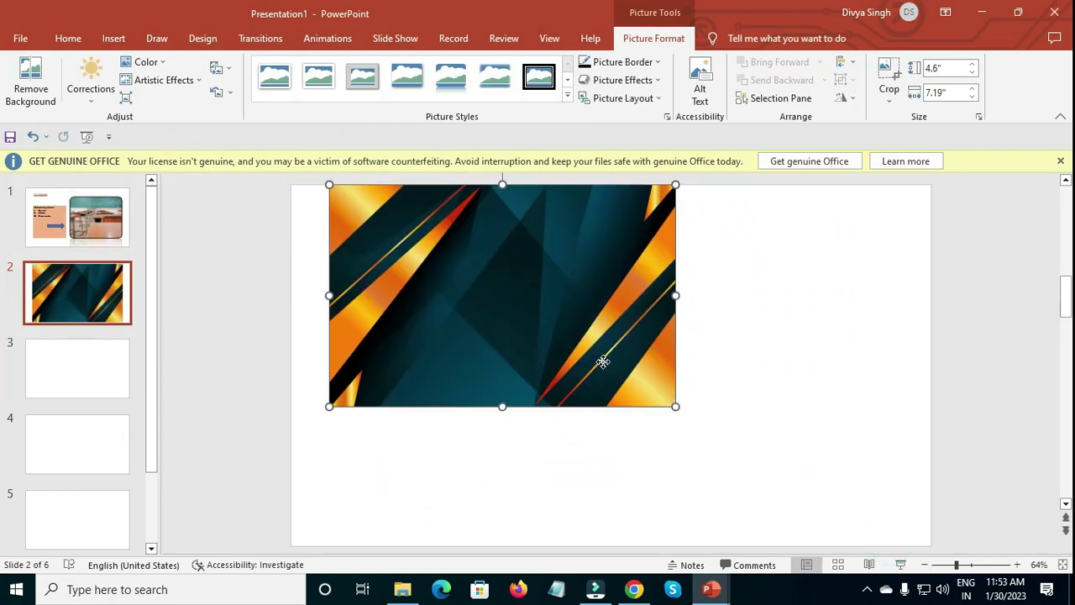
mouse_move(602, 362)
left_mouse_down()
mouse_move(879, 468)
mouse_move(826, 427)
left_mouse_up()
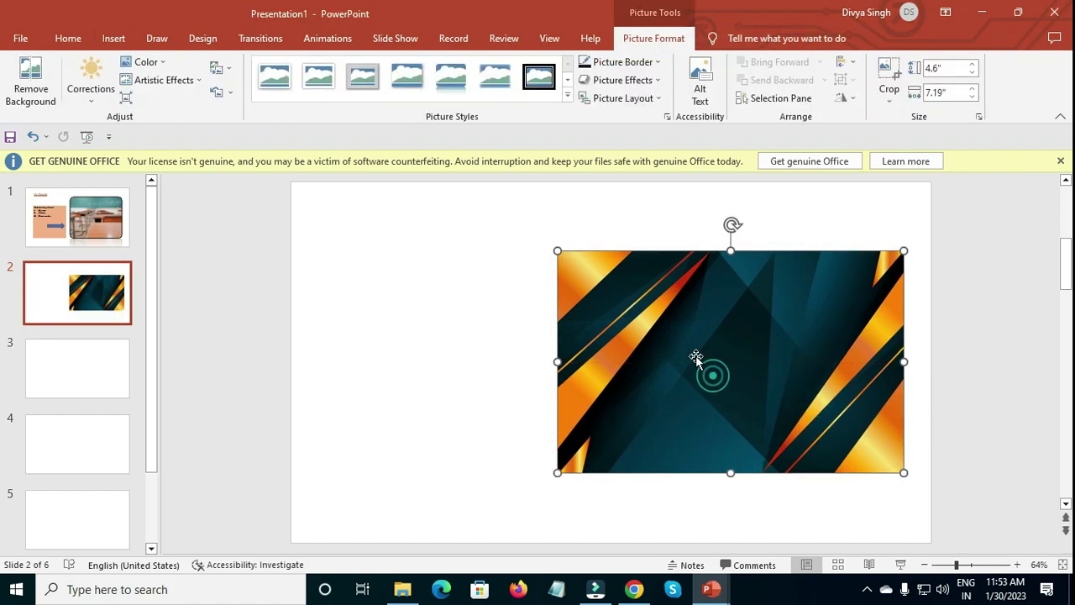
left_click(386, 351)
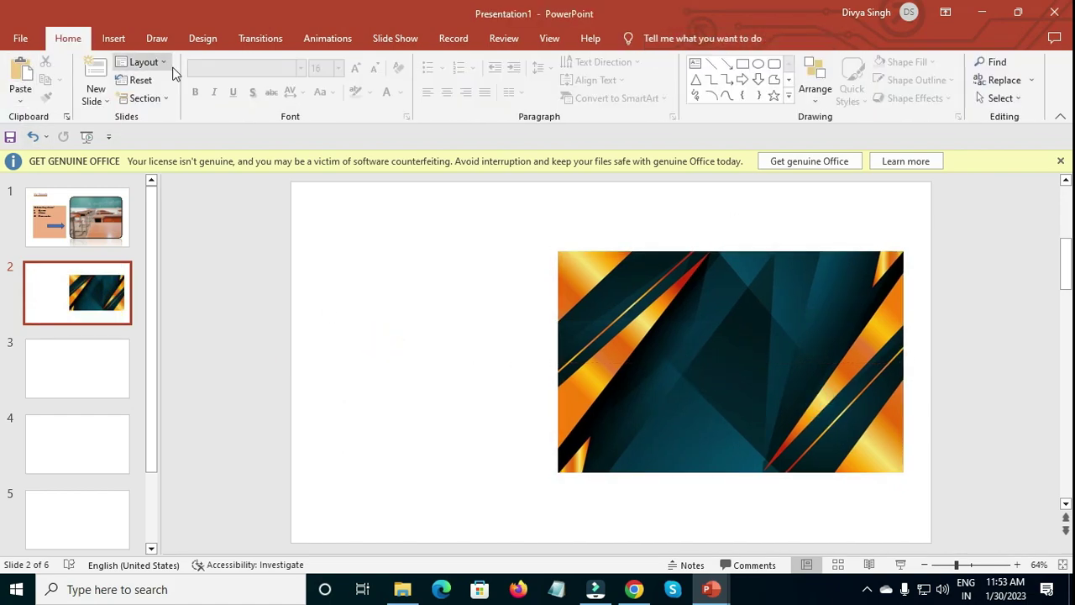
- Switch slide 2 to the Comparison layout and label its left heading 'Section 1'
left_click(613, 332)
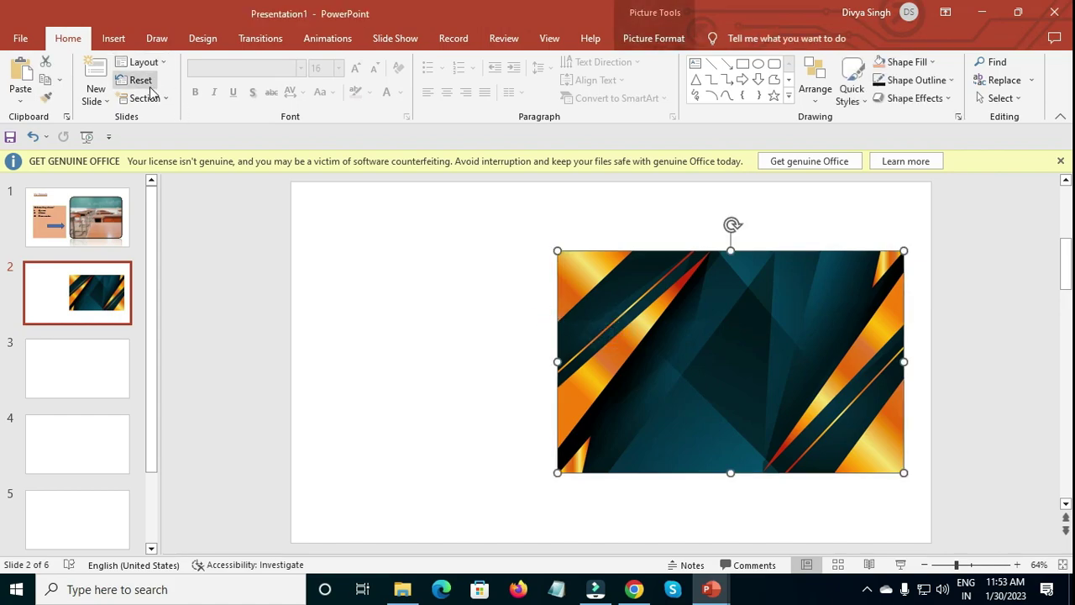
left_click(142, 62)
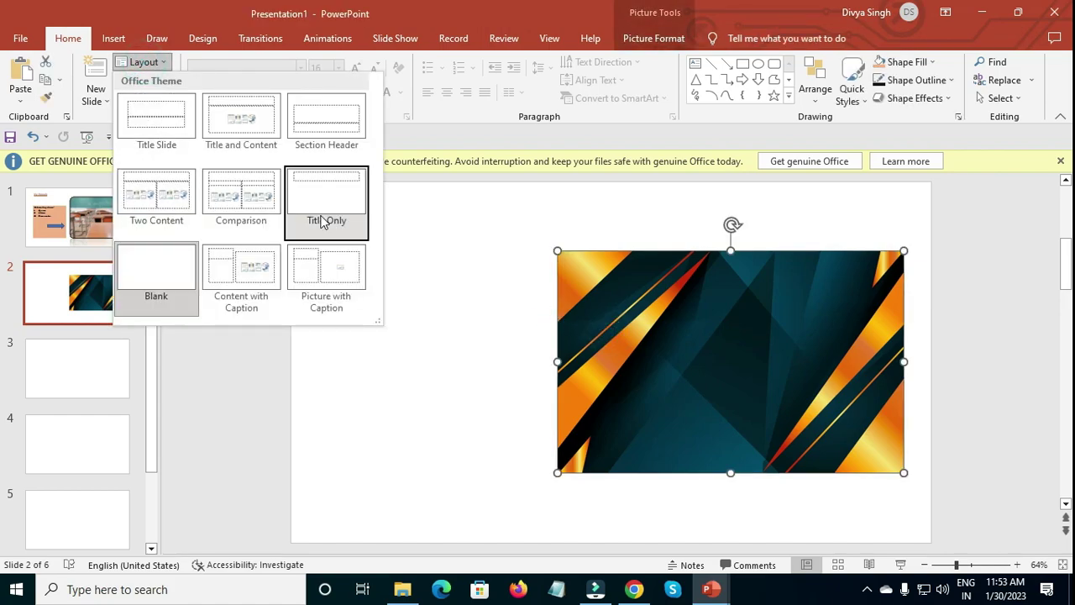
left_click(259, 200)
left_click(510, 321)
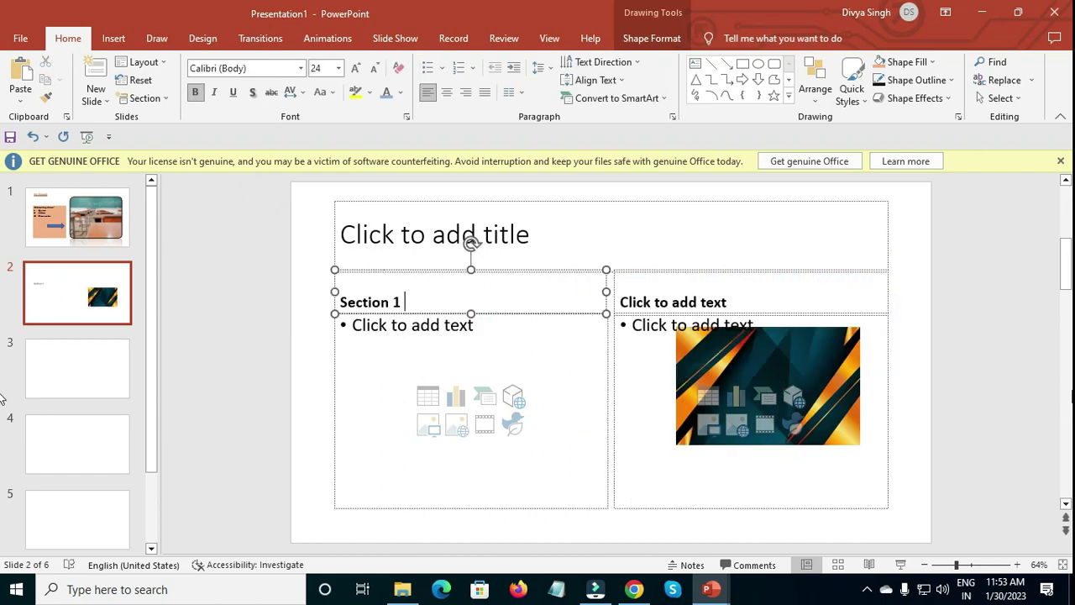
left_click(732, 307)
type("Section 2")
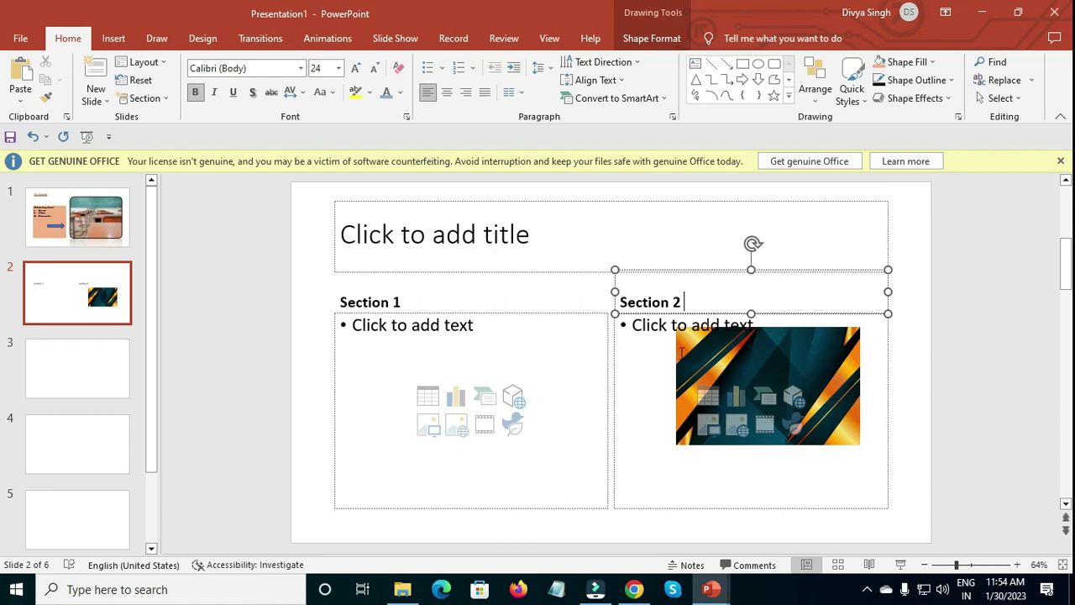
- Fill the section content boxes with a numbered '1.2.3.' list and a lettered 'a.b.c.' list
left_click(491, 340)
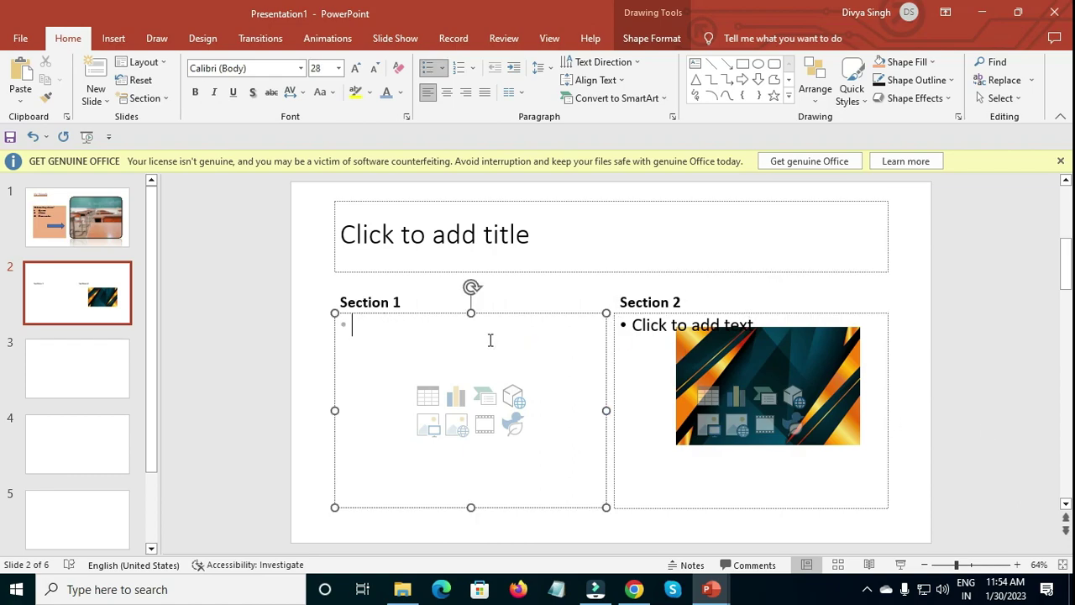
type("1.2.3.")
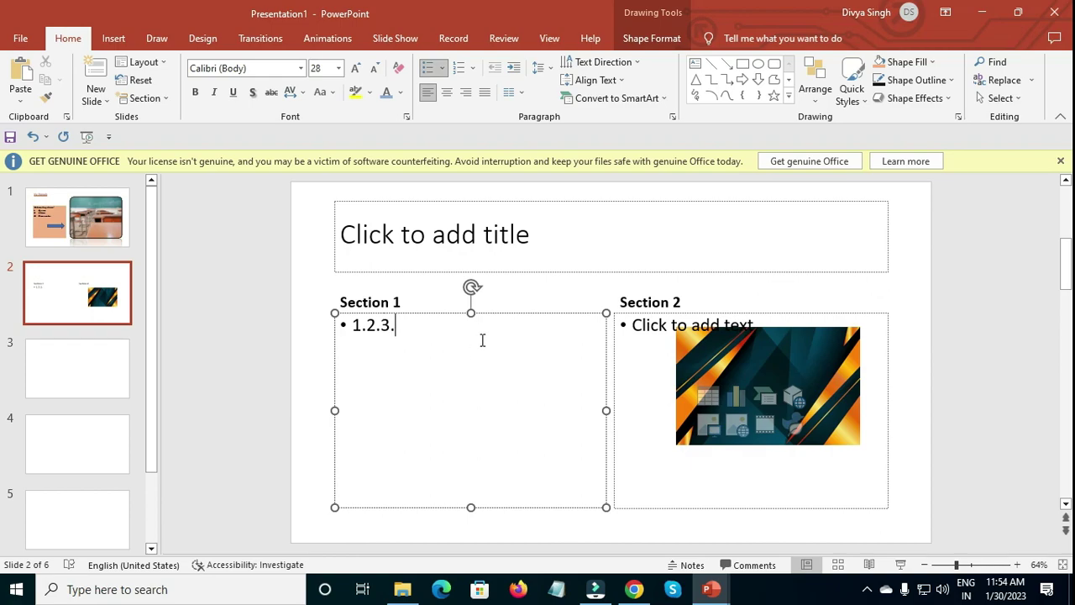
left_click(636, 351)
type("1")
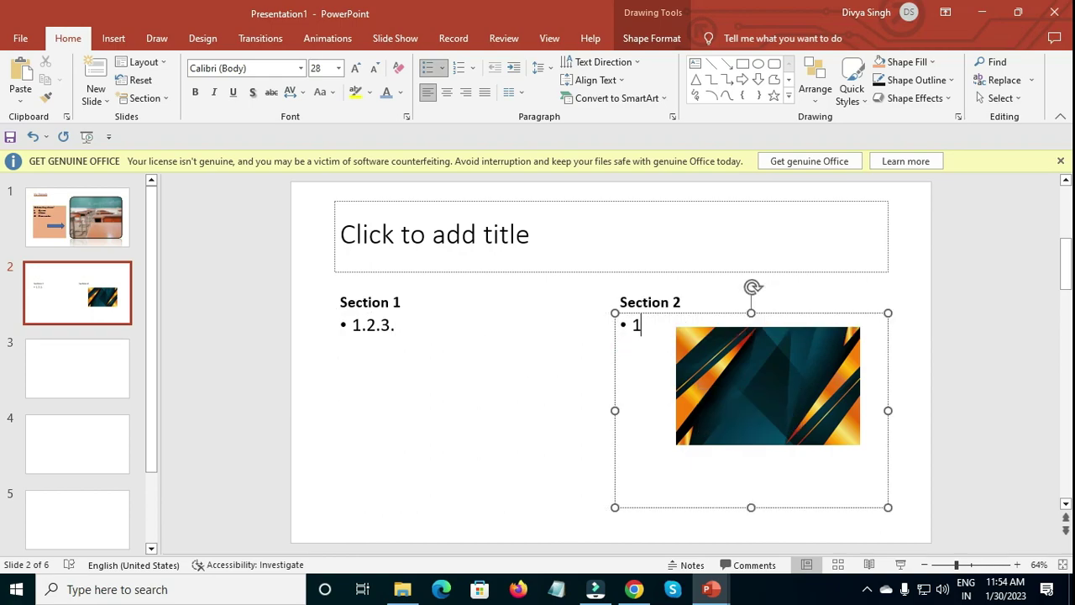
key("BackSpace")
key("BackSpace")
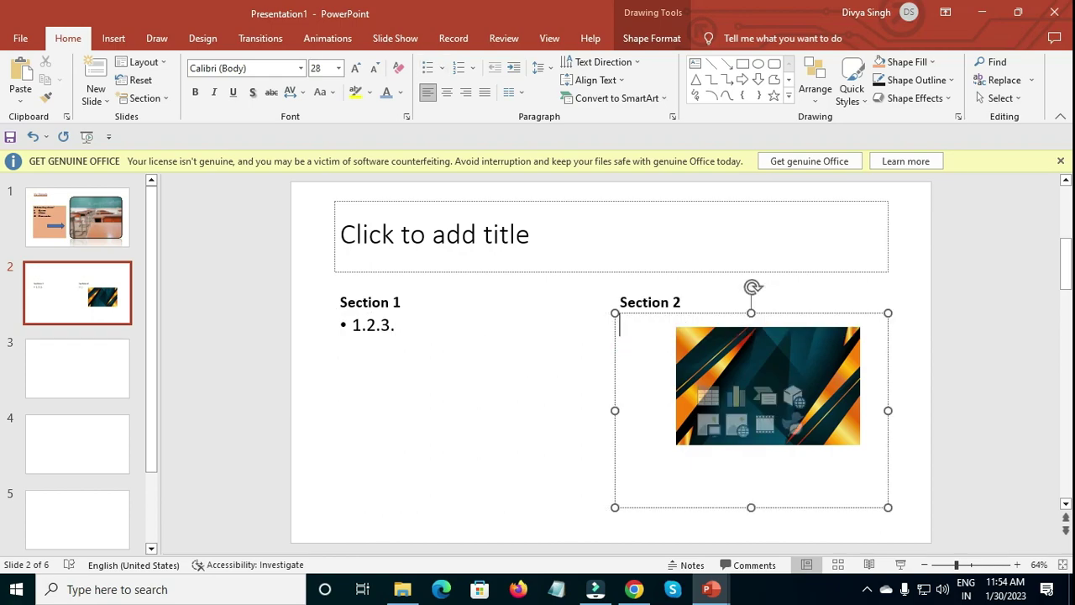
type("a.b.c.")
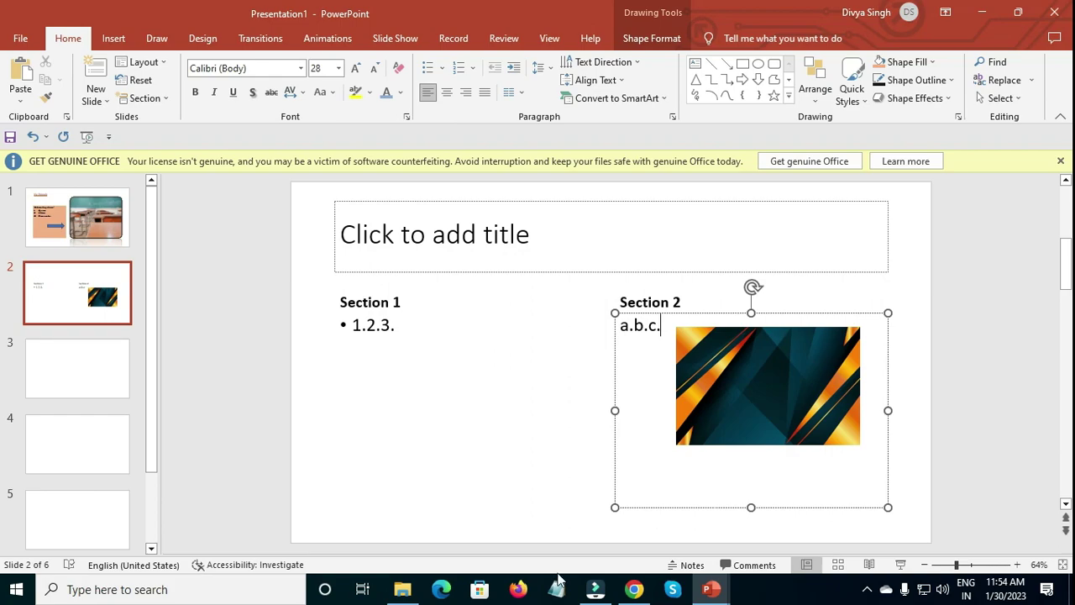
left_click(504, 439)
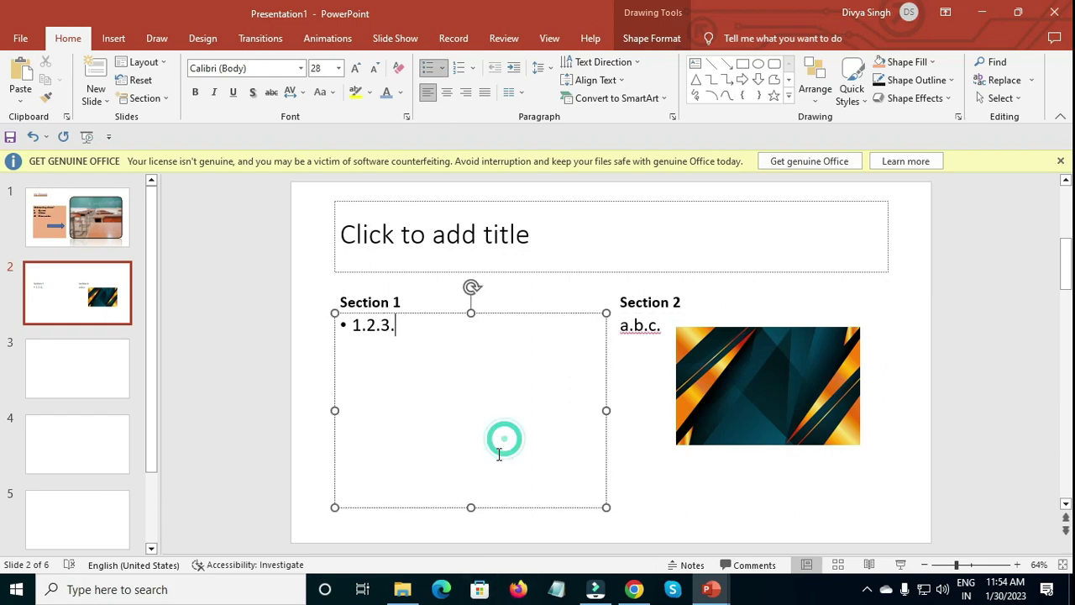
- Title slide 2 'Location'
left_click(456, 265)
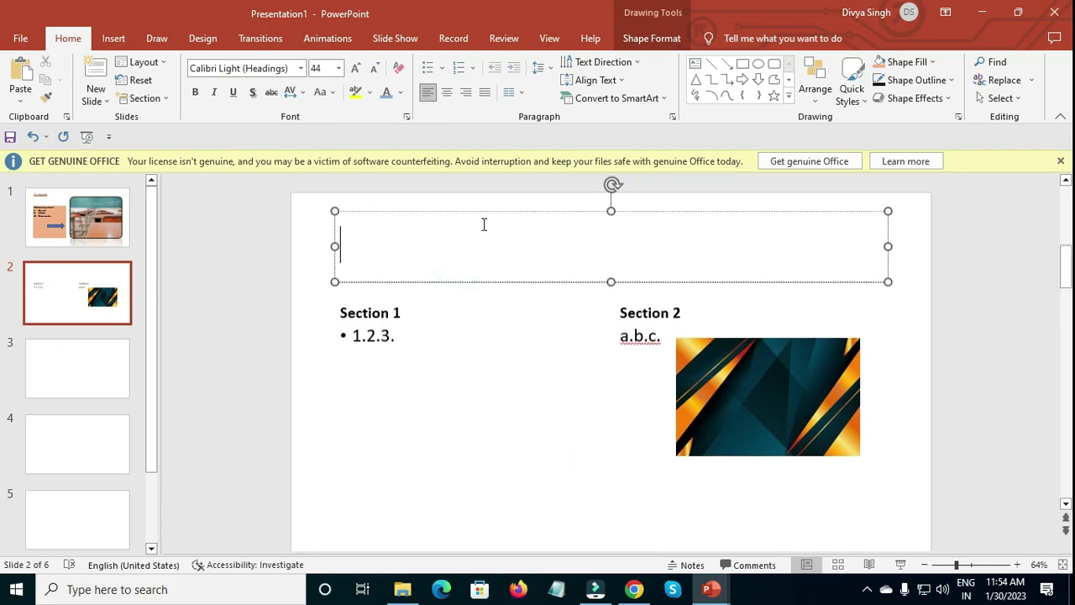
scroll(416, 234, "up", 3)
scroll(456, 370, "down", 3)
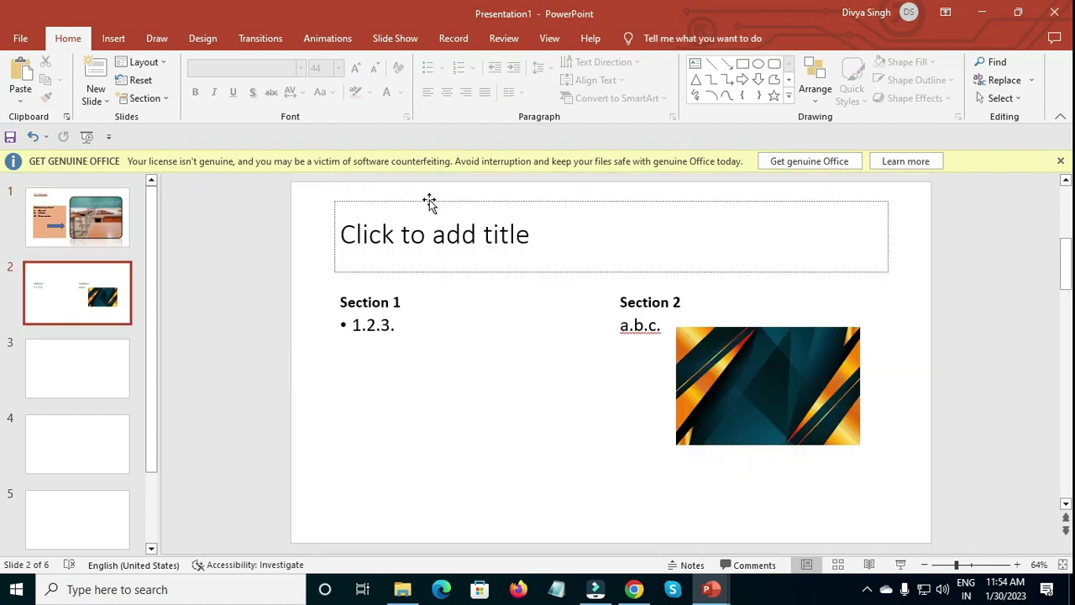
left_click(429, 237)
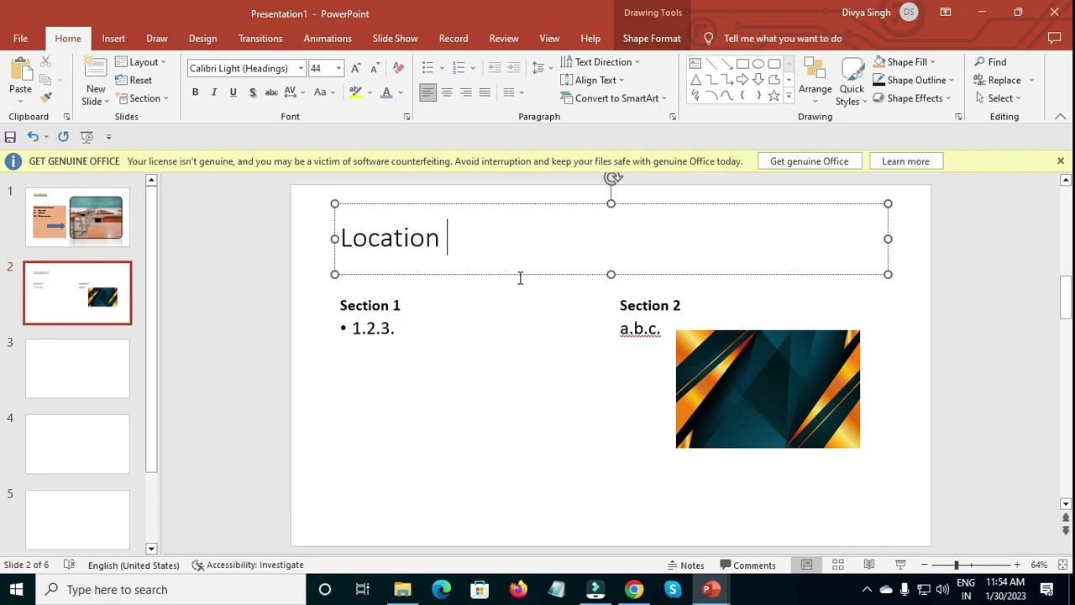
scroll(382, 412, "down", 2)
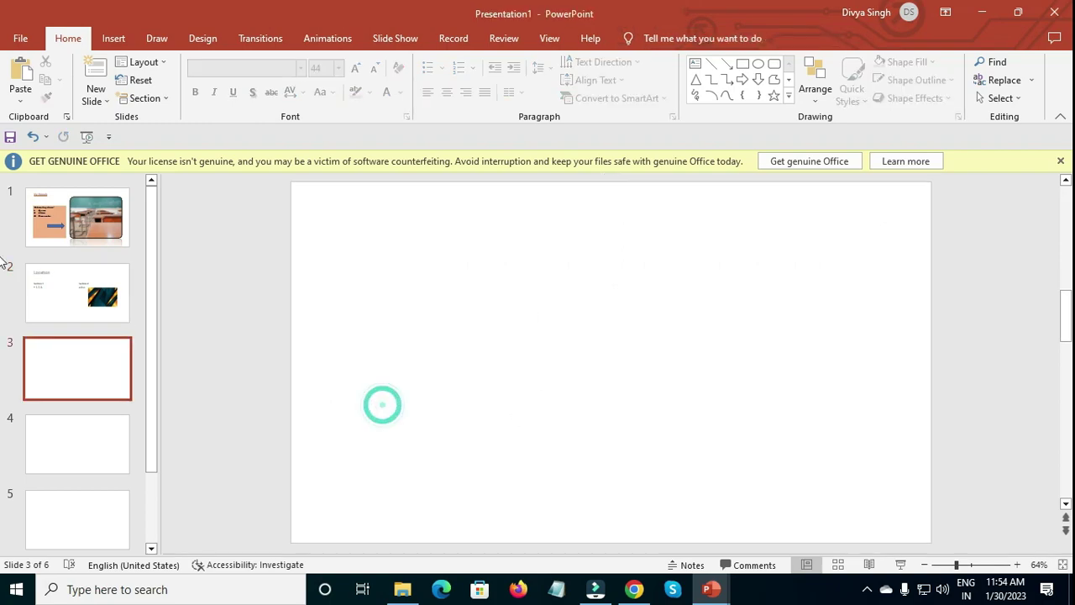
- Move the picture between the Section 1 and Section 2 text and deselect it
left_click(55, 290)
scroll(325, 332, "up", 2)
scroll(572, 297, "down", 2)
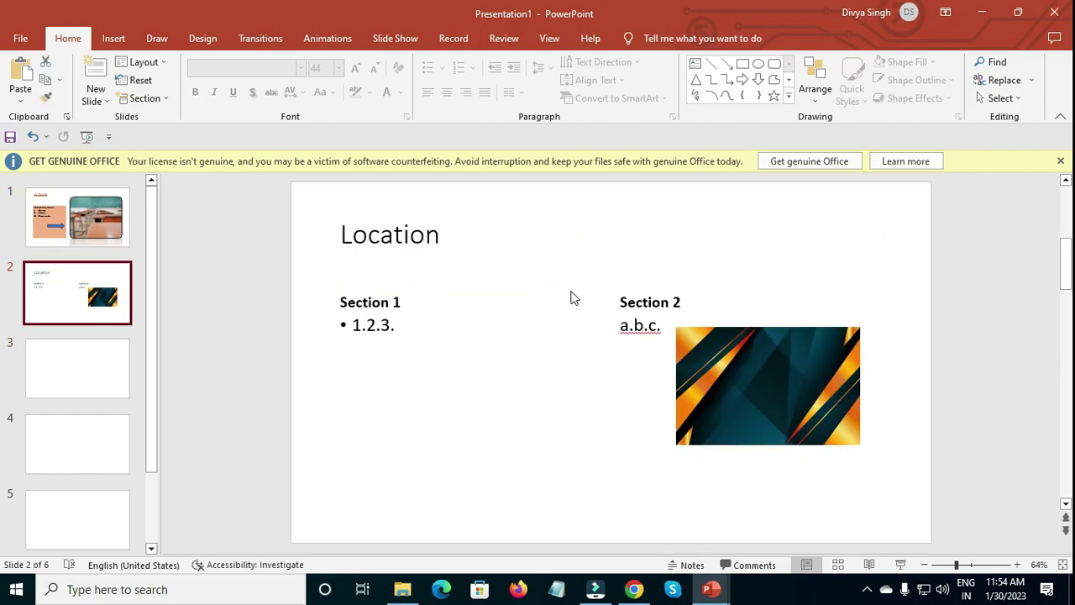
mouse_move(689, 356)
left_mouse_down()
mouse_move(472, 316)
mouse_move(462, 294)
left_mouse_up()
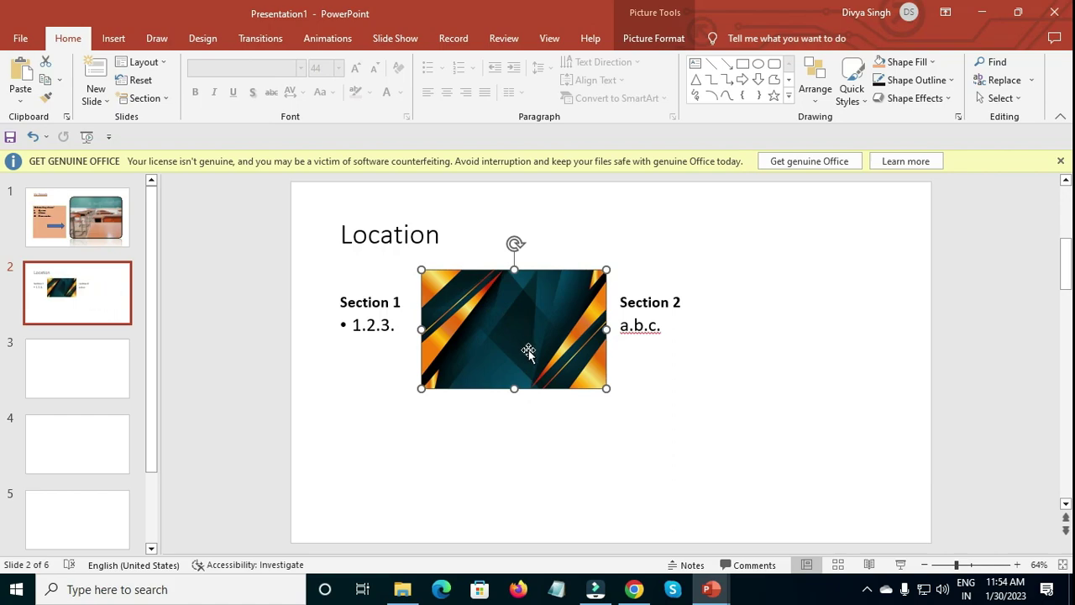
left_click(636, 362)
left_click(333, 403)
left_click(188, 384)
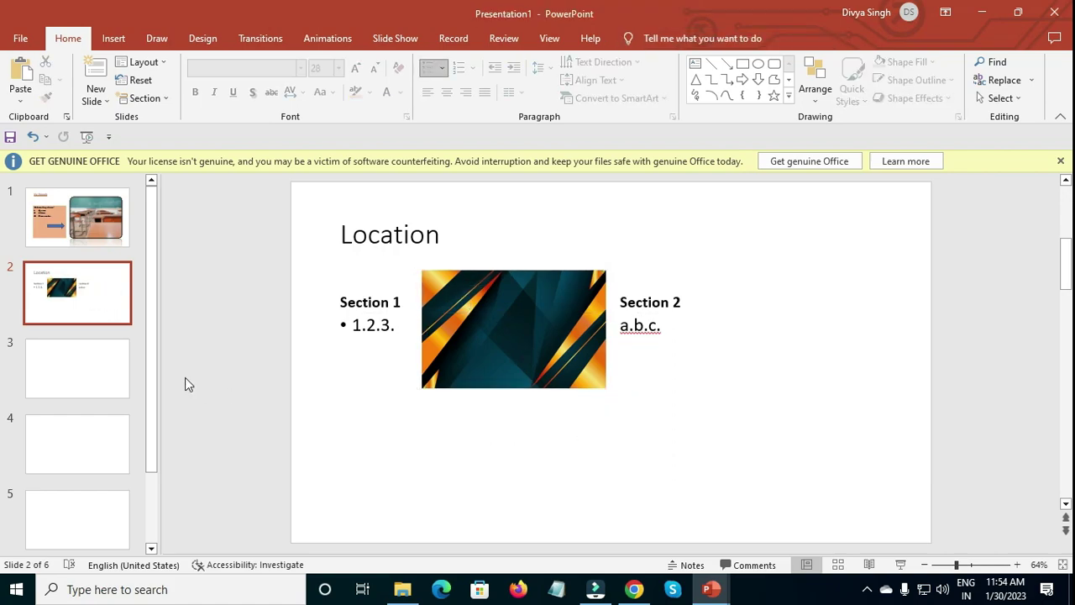
- Draw freehand orange highlighter strokes around the picture on the Location slide
left_click(156, 38)
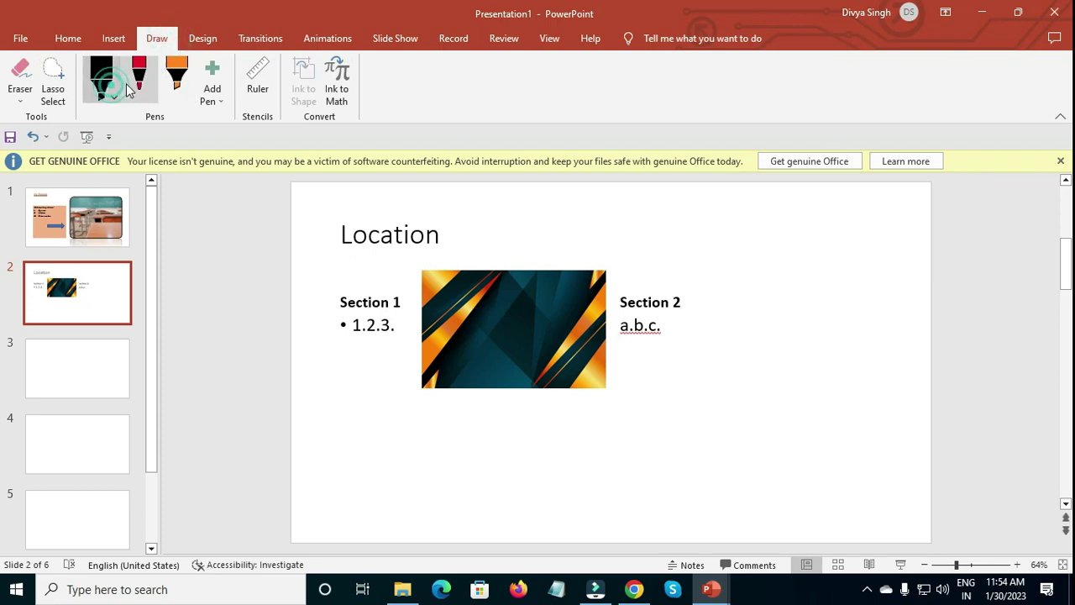
left_click(177, 78)
mouse_move(427, 287)
left_mouse_down()
mouse_move(468, 415)
mouse_move(487, 409)
left_mouse_up()
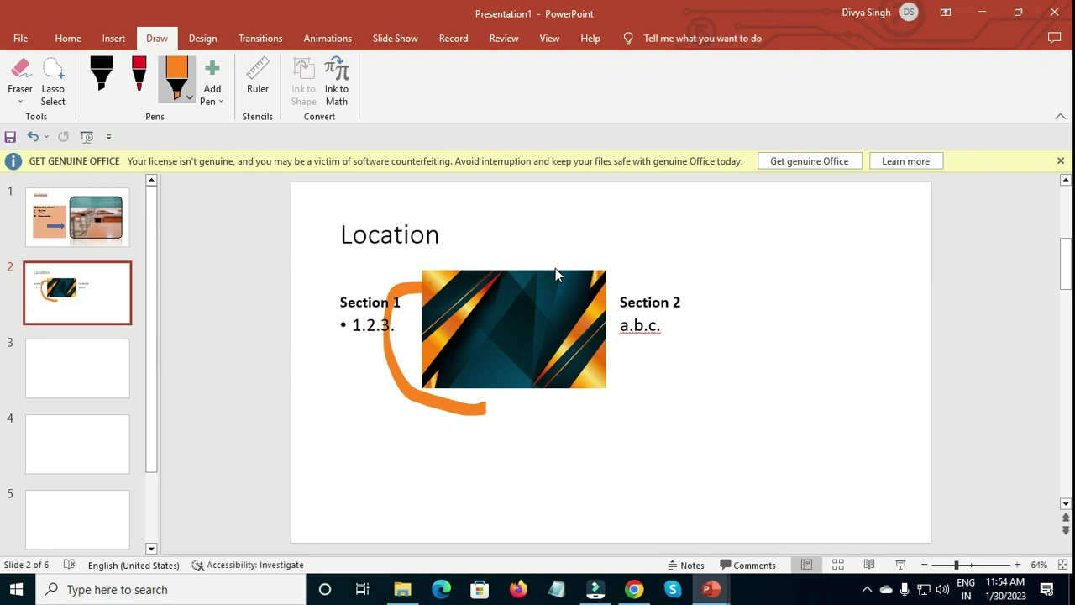
mouse_move(545, 488)
left_mouse_down()
mouse_move(547, 407)
mouse_move(597, 436)
left_mouse_up()
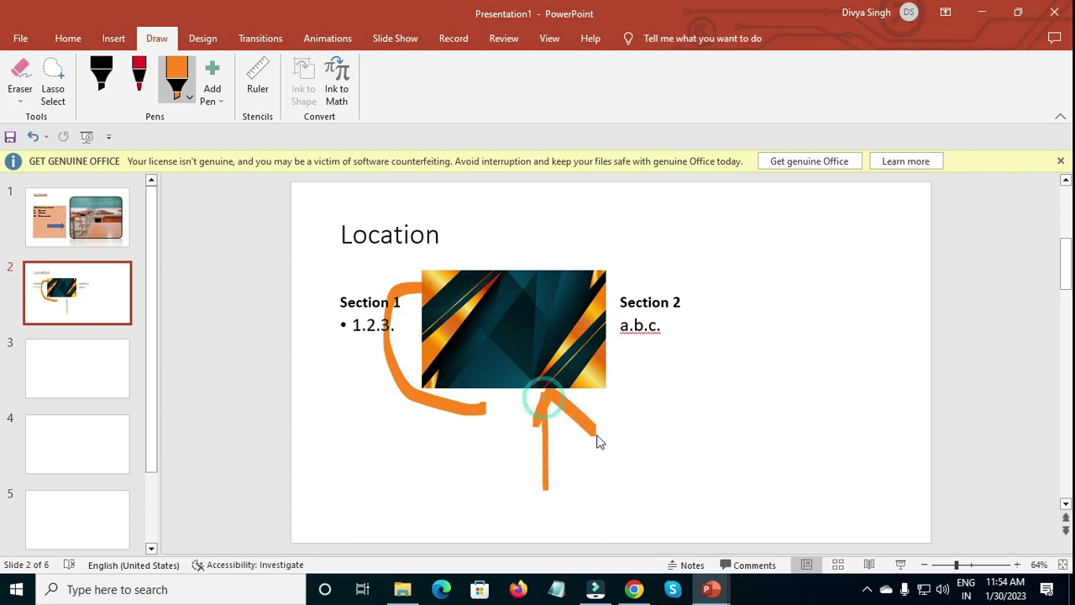
mouse_move(675, 363)
left_mouse_down()
mouse_move(767, 361)
mouse_move(713, 456)
left_mouse_up()
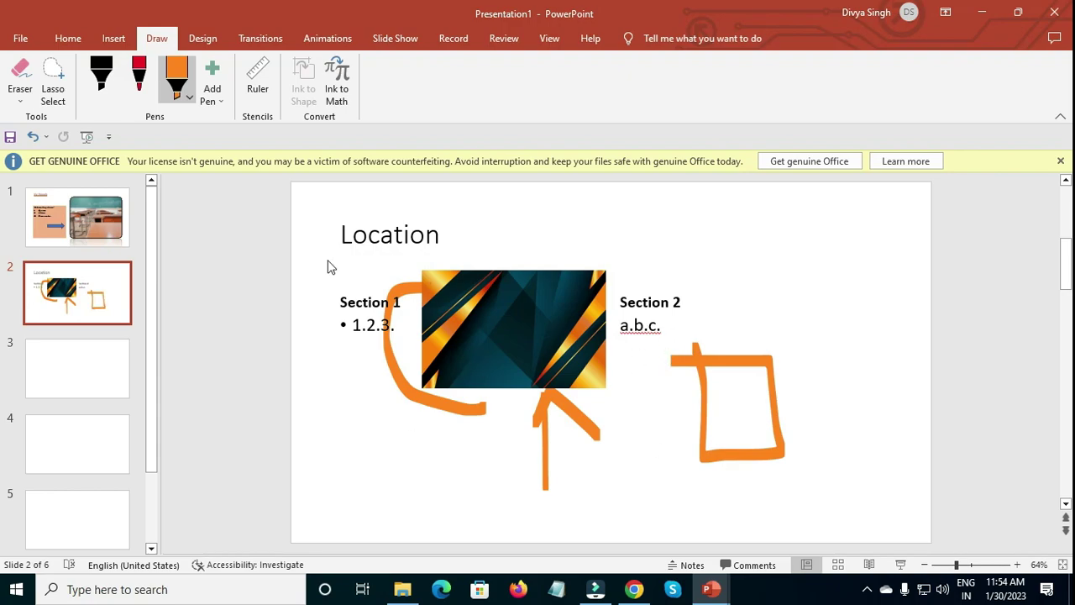
- Draw two straight diagonal highlighter lines along the 45° ruler guide
left_click(257, 80)
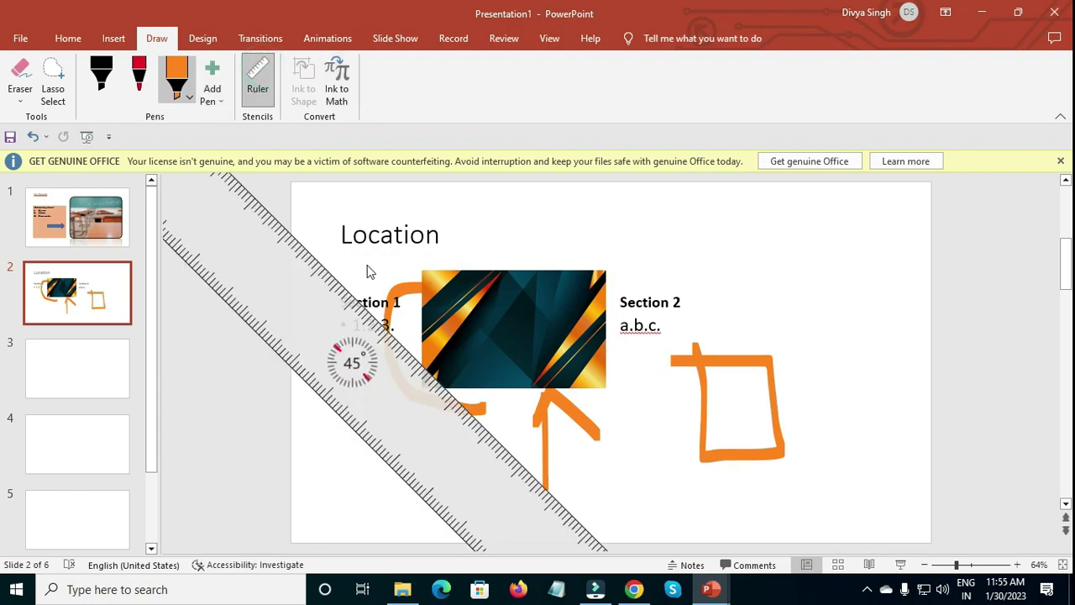
mouse_move(334, 265)
left_mouse_down()
mouse_move(425, 411)
mouse_move(529, 509)
mouse_move(588, 542)
left_mouse_up()
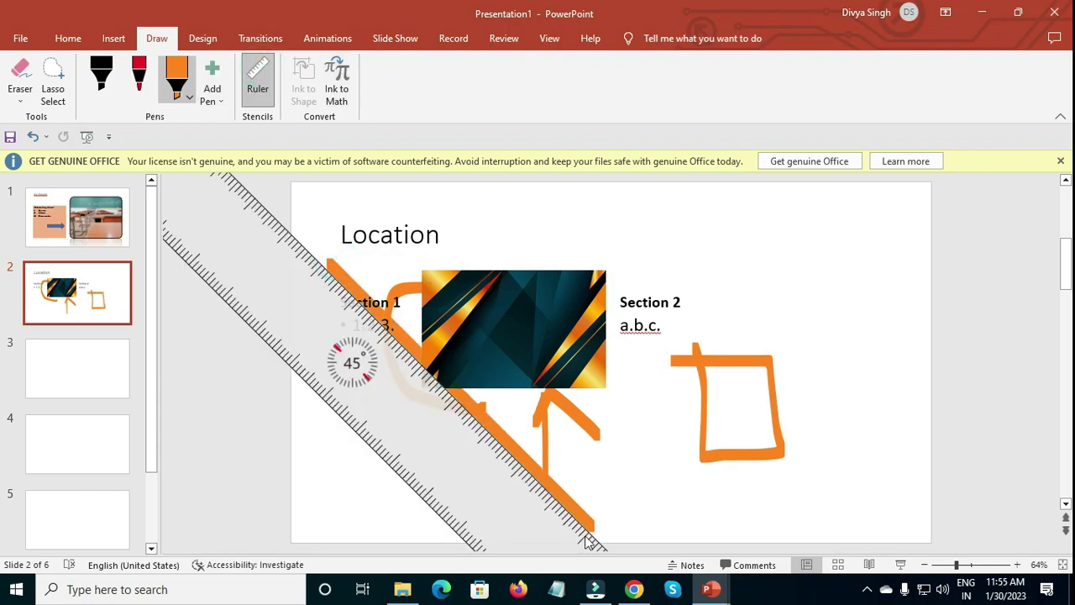
mouse_move(435, 483)
left_mouse_down()
mouse_move(453, 436)
mouse_move(782, 406)
left_mouse_up()
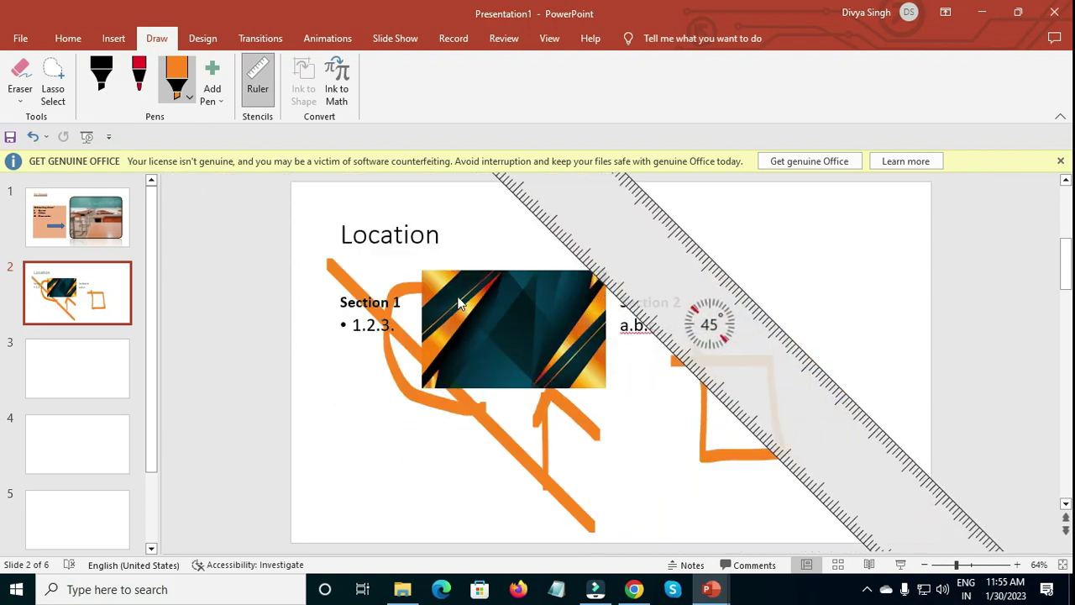
mouse_move(524, 221)
left_mouse_down()
mouse_move(758, 413)
mouse_move(799, 365)
left_mouse_up()
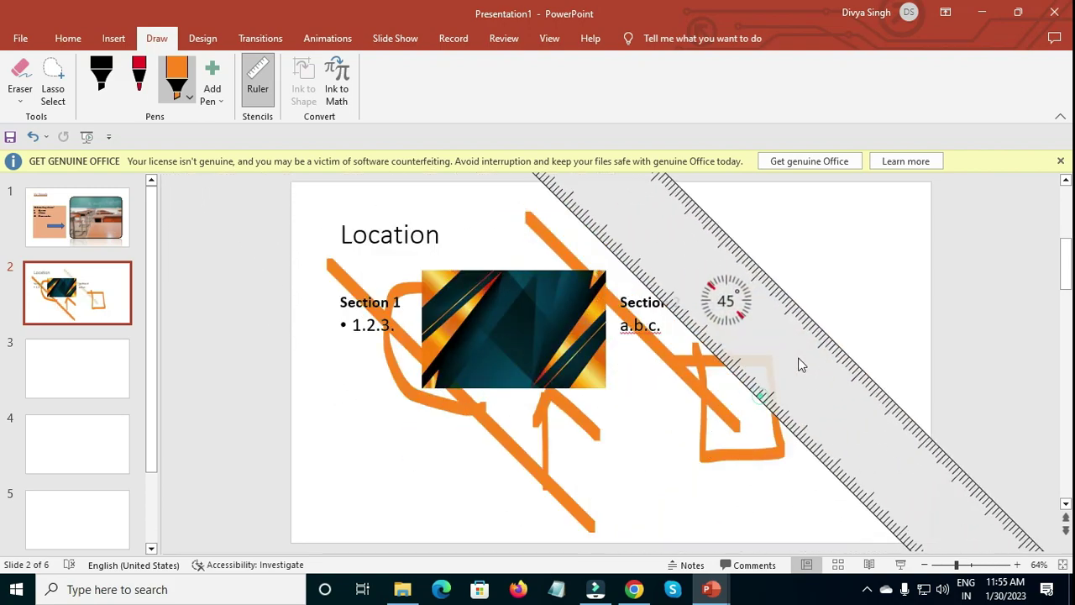
left_click(258, 80)
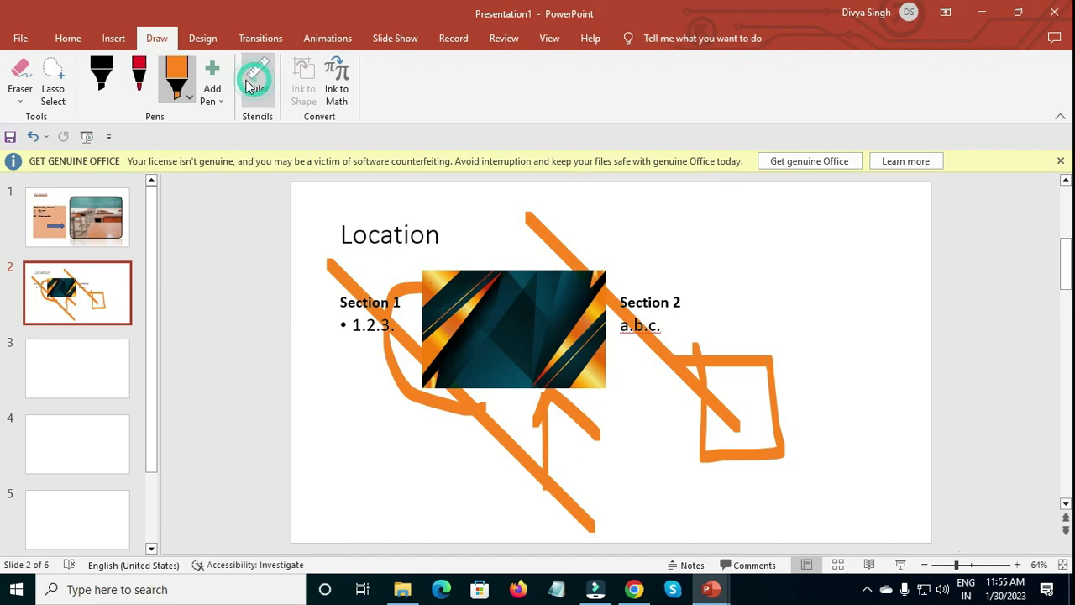
- Erase all the highlighter strokes so the slide is clean
left_click(20, 76)
left_click_drag(303, 326, 475, 288)
mouse_move(716, 402)
left_mouse_down()
mouse_move(560, 413)
mouse_move(544, 484)
left_mouse_up()
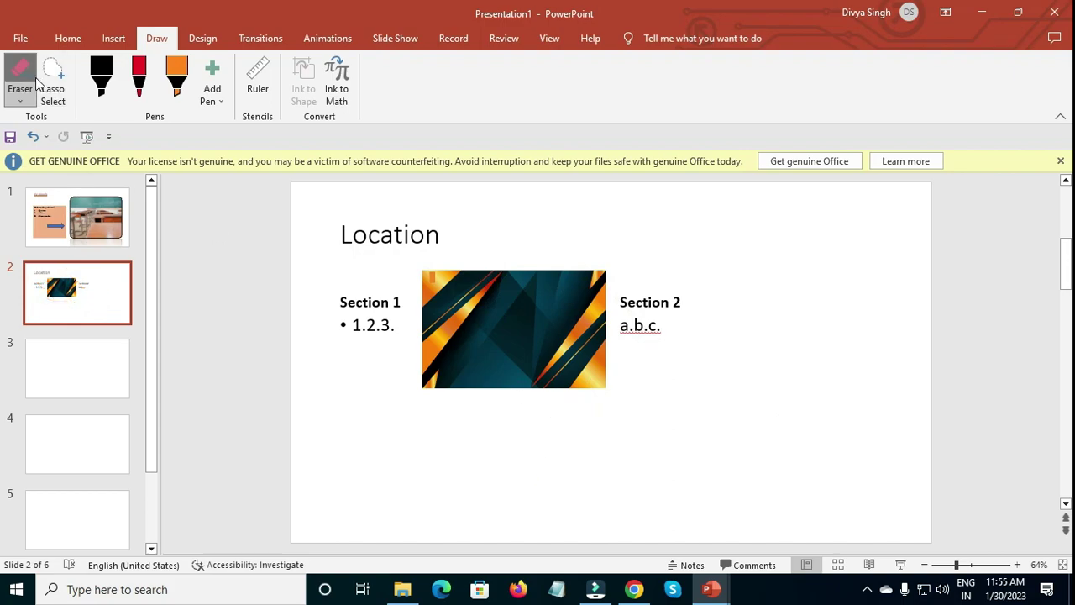
left_click(202, 39)
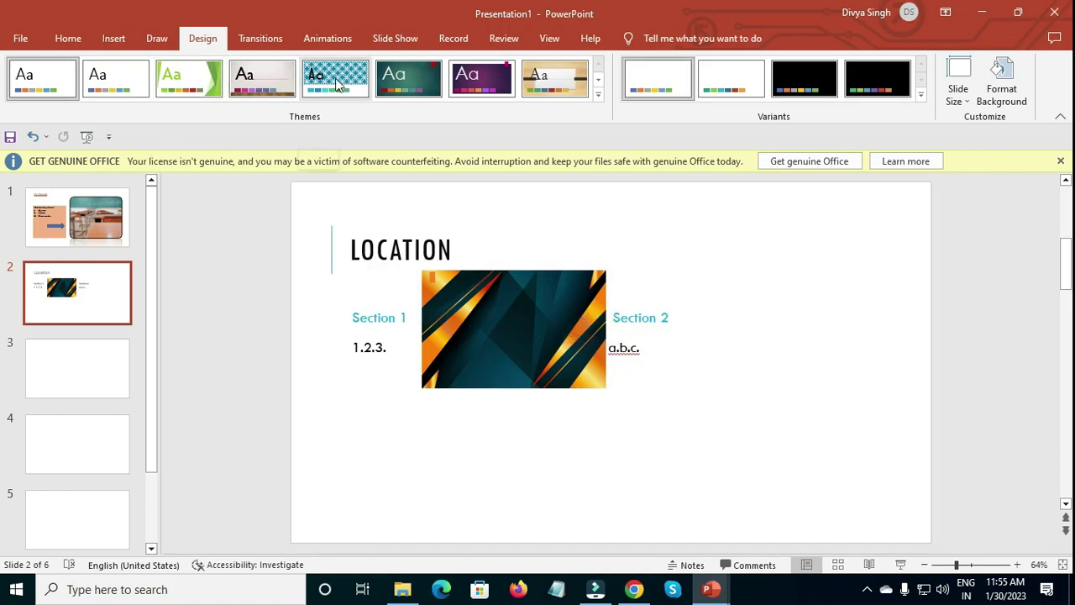
- Try the blue patterned, teal and purple themes, then apply the wood-background theme
left_click(335, 79)
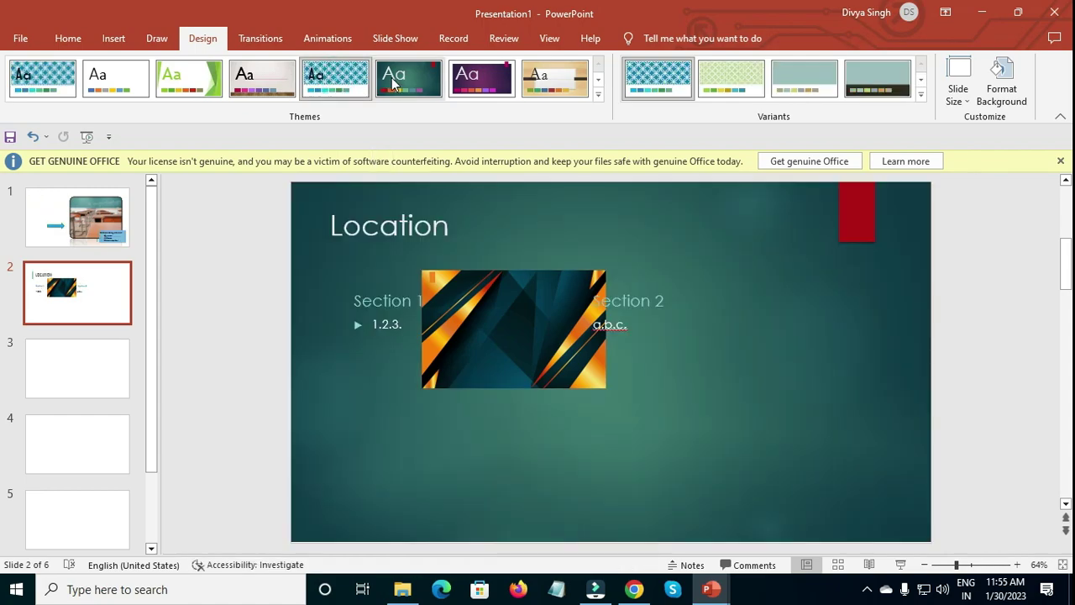
left_click(392, 82)
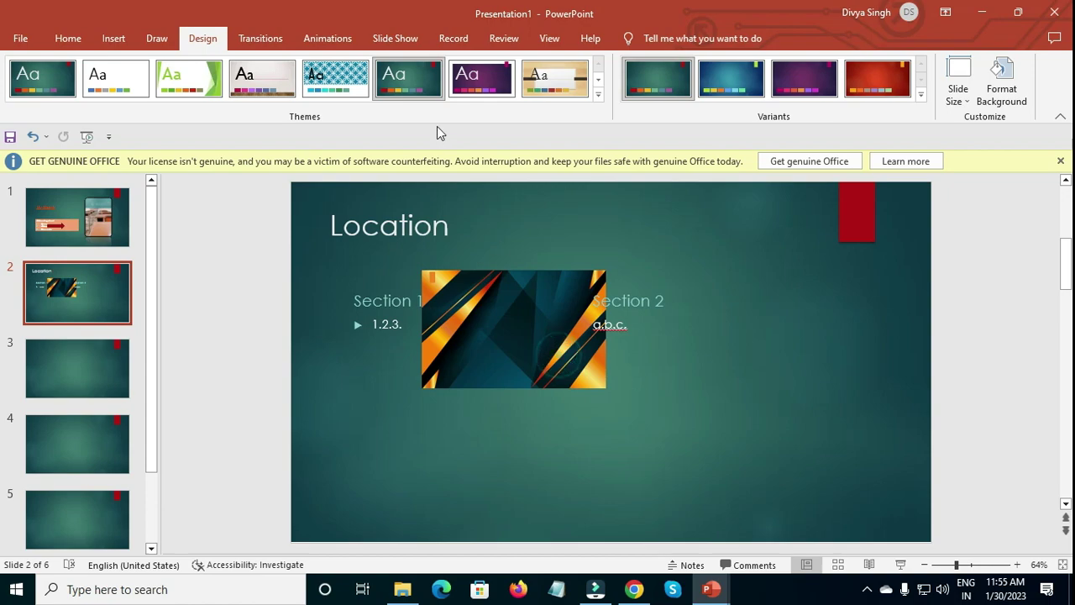
left_click(481, 80)
scroll(498, 311, "up", 2)
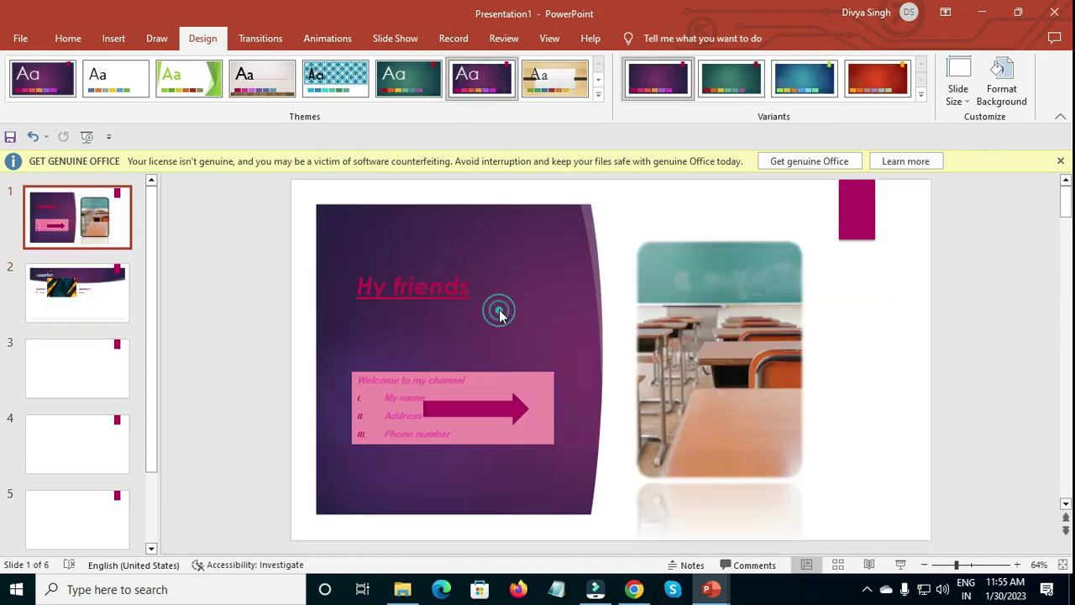
left_click(271, 86)
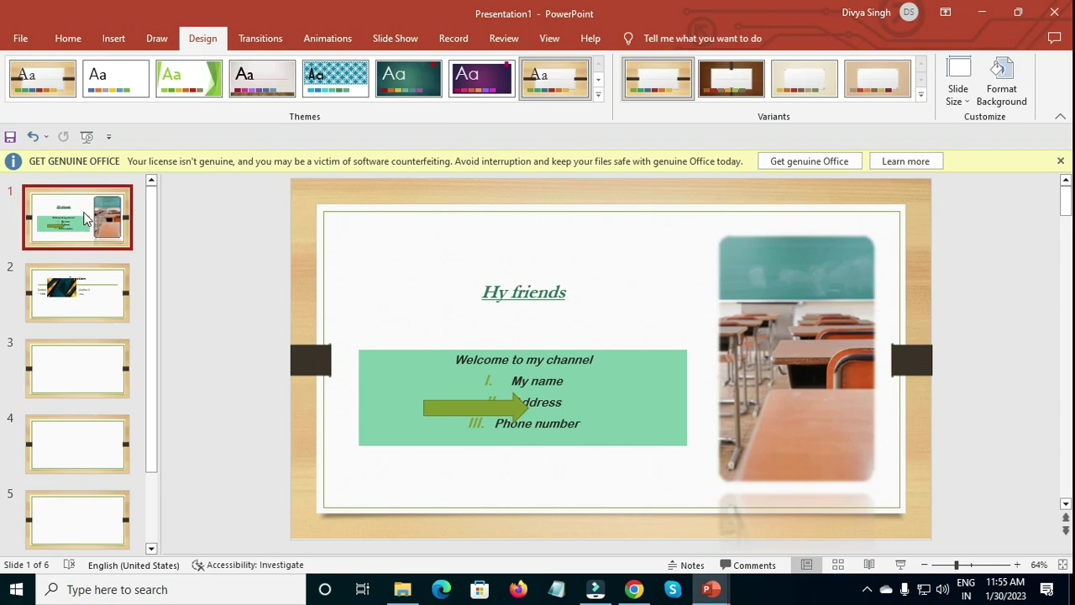
- Browse the re-themed slides and undo the accidental reordering of a blank slide
left_click(84, 302)
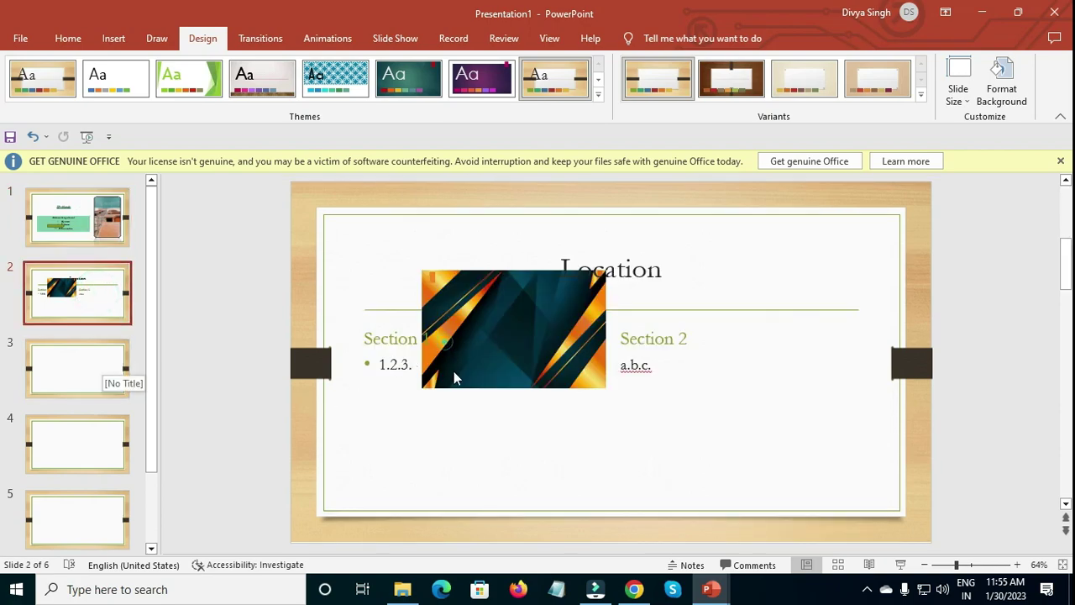
left_click(92, 357)
left_click_drag(85, 411, 113, 475)
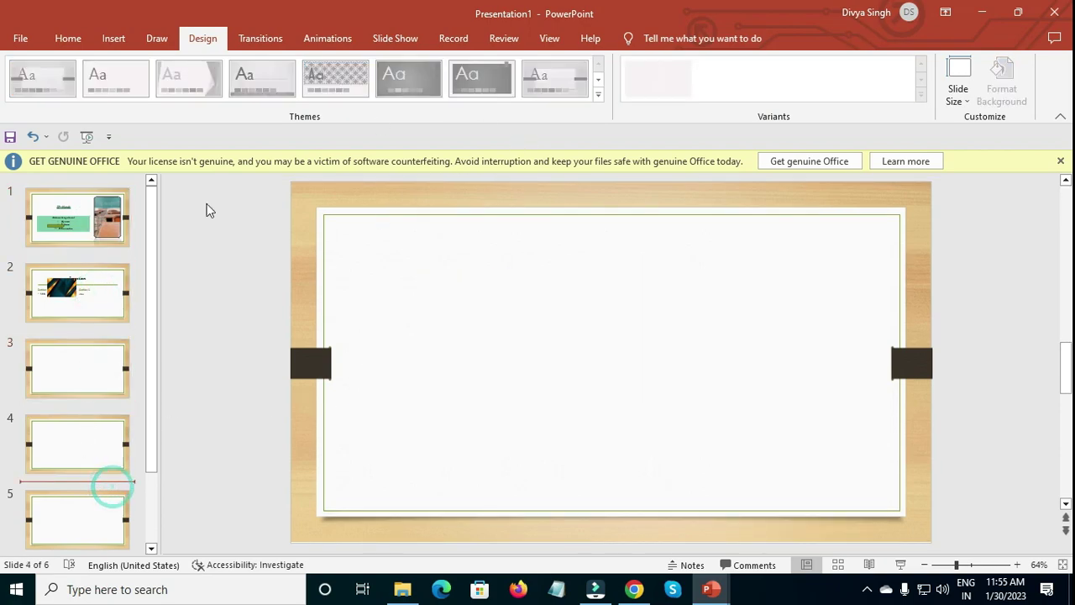
left_click(72, 315)
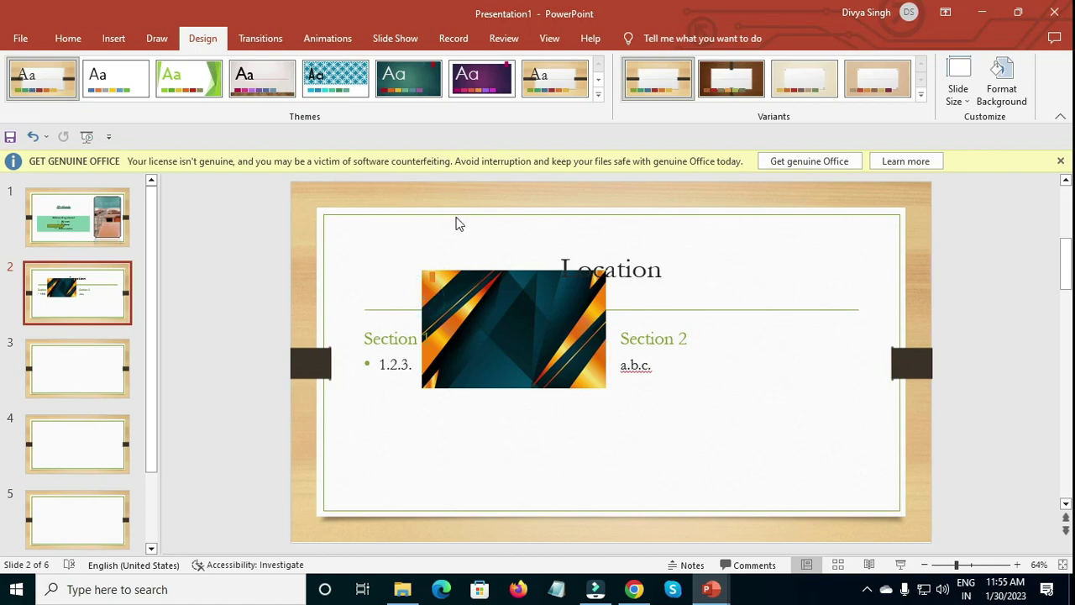
key("ctrl+z")
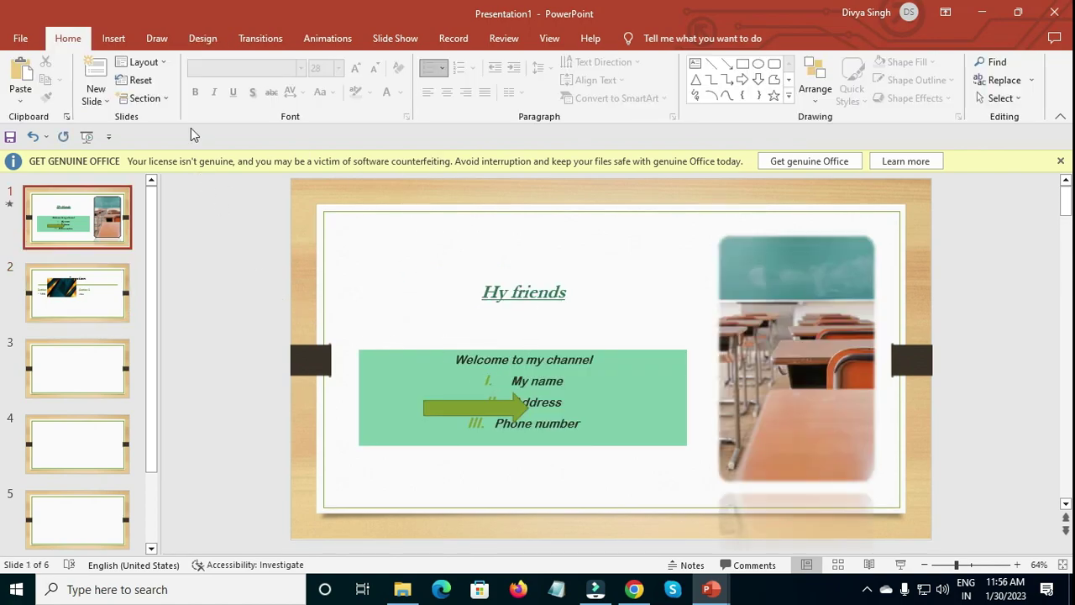
- Save the presentation on the Desktop as 'Hy friends' and minimise the window
left_click(21, 39)
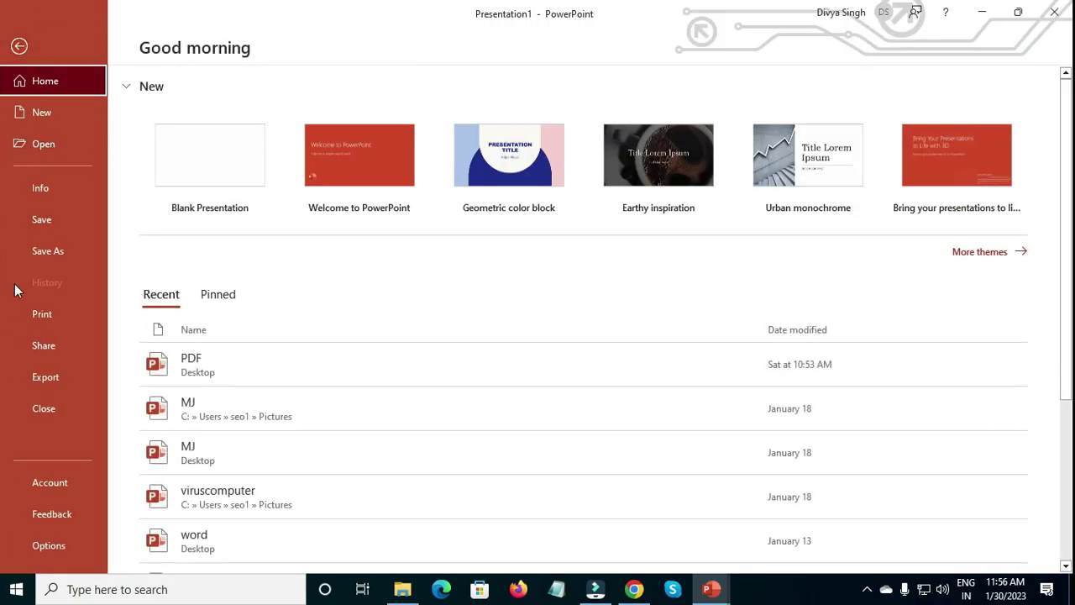
left_click(52, 246)
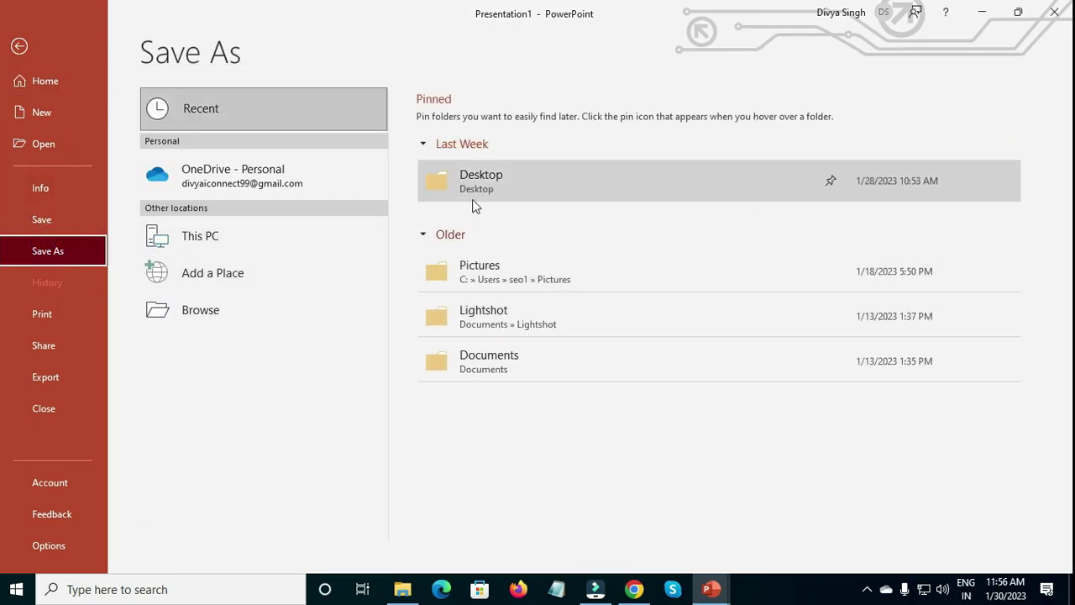
left_click(503, 167)
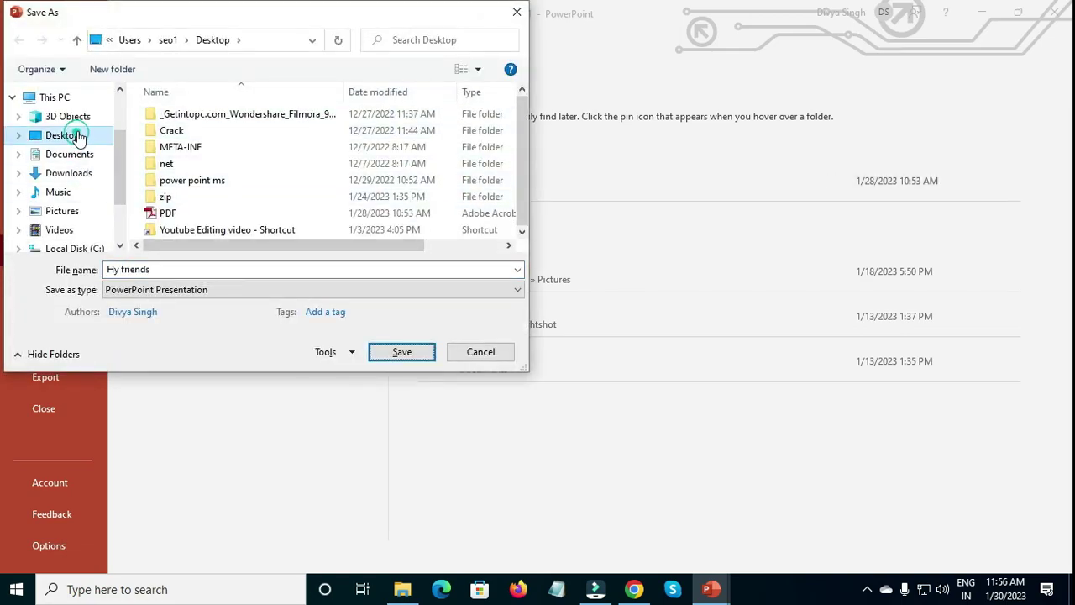
left_click(67, 136)
left_click(404, 352)
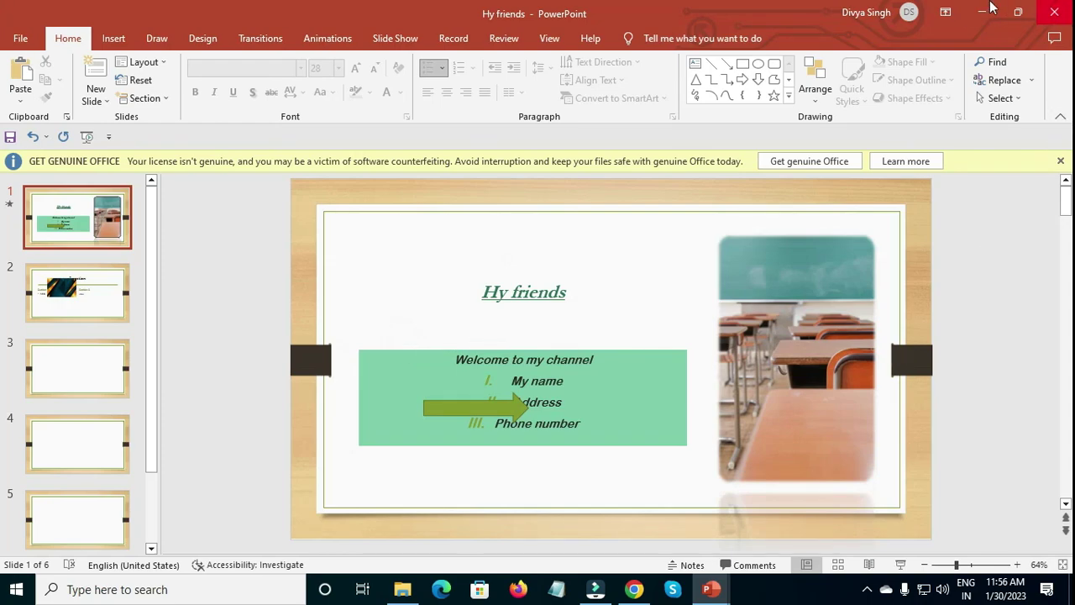
left_click(983, 12)
- Reveal the desktop, drag the 'Hy friends' file to the centre and open it
left_click(983, 16)
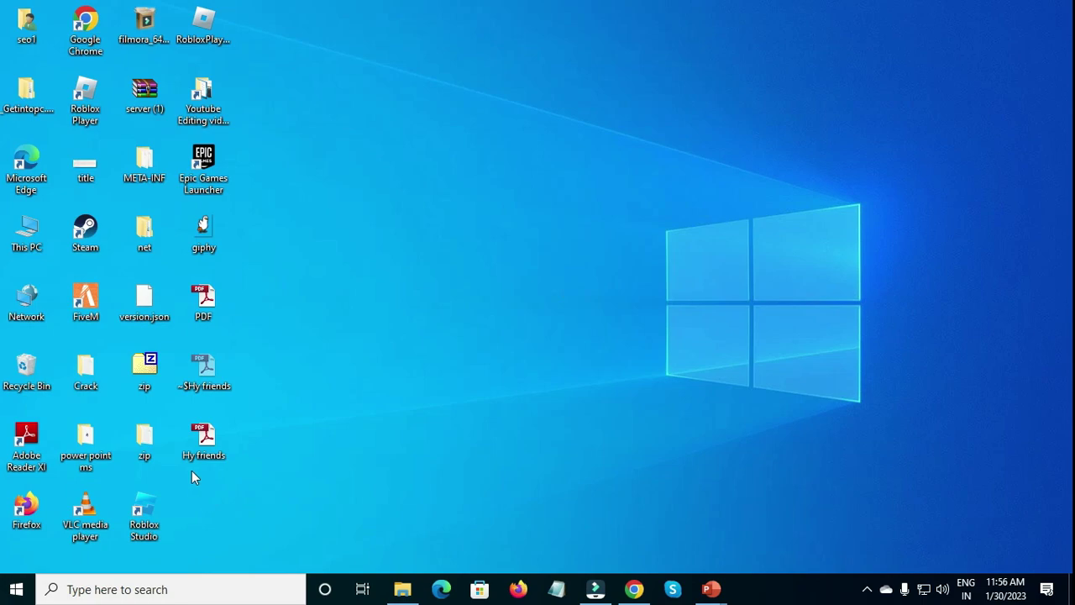
left_click_drag(197, 454, 451, 316)
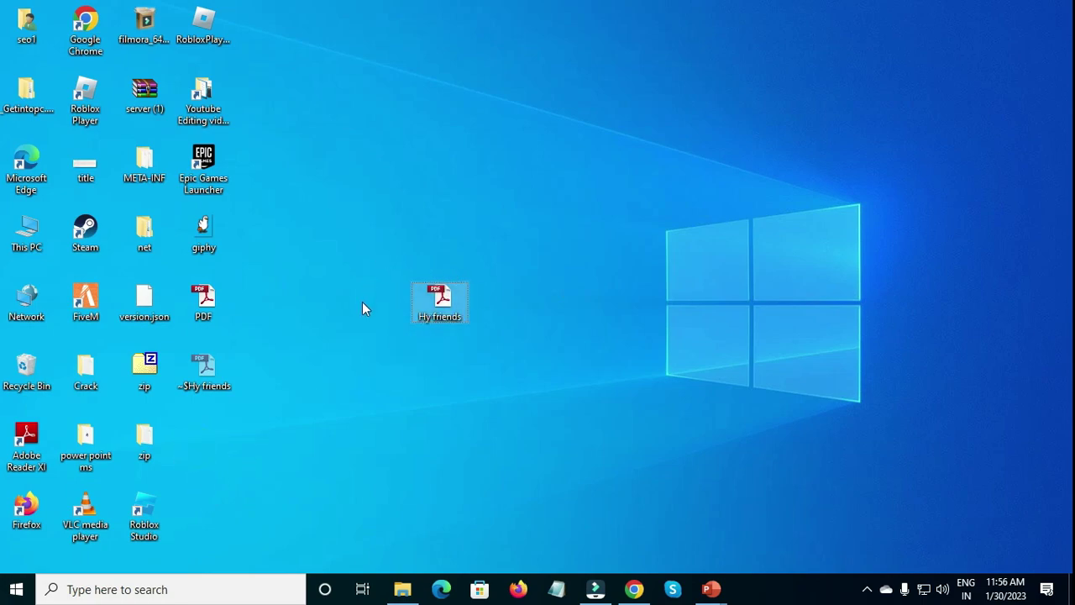
double_click(438, 309)
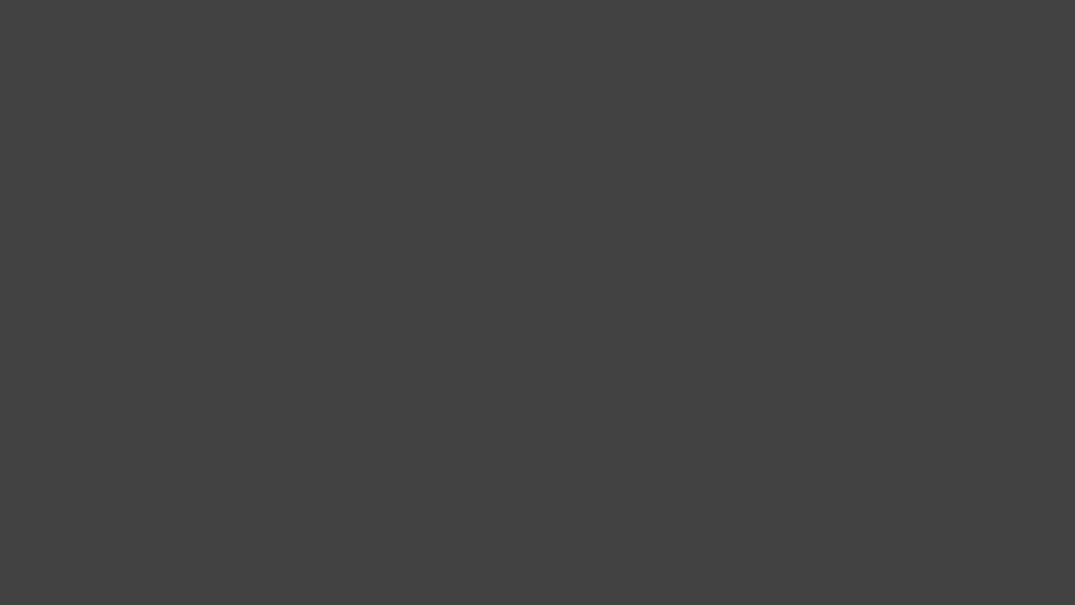